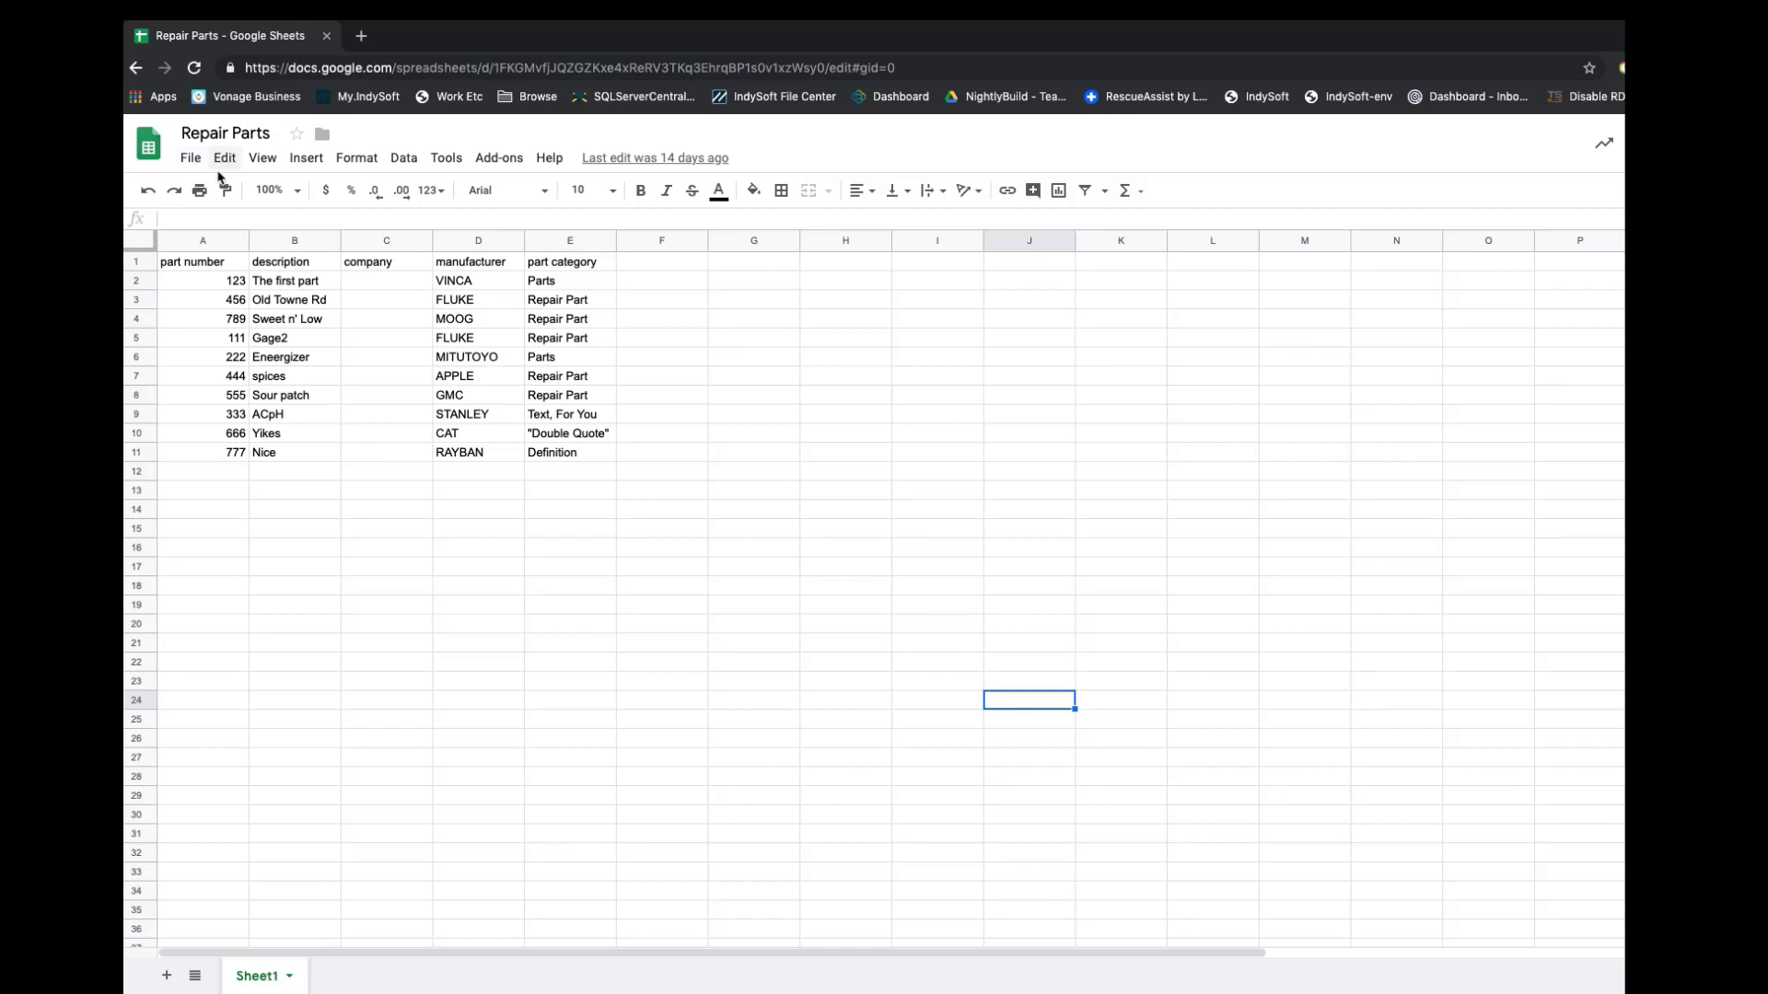
# Check the Tab-separated values (.tsv) option under File > Download as, then dismiss the menu.
pyautogui.click(183, 160)
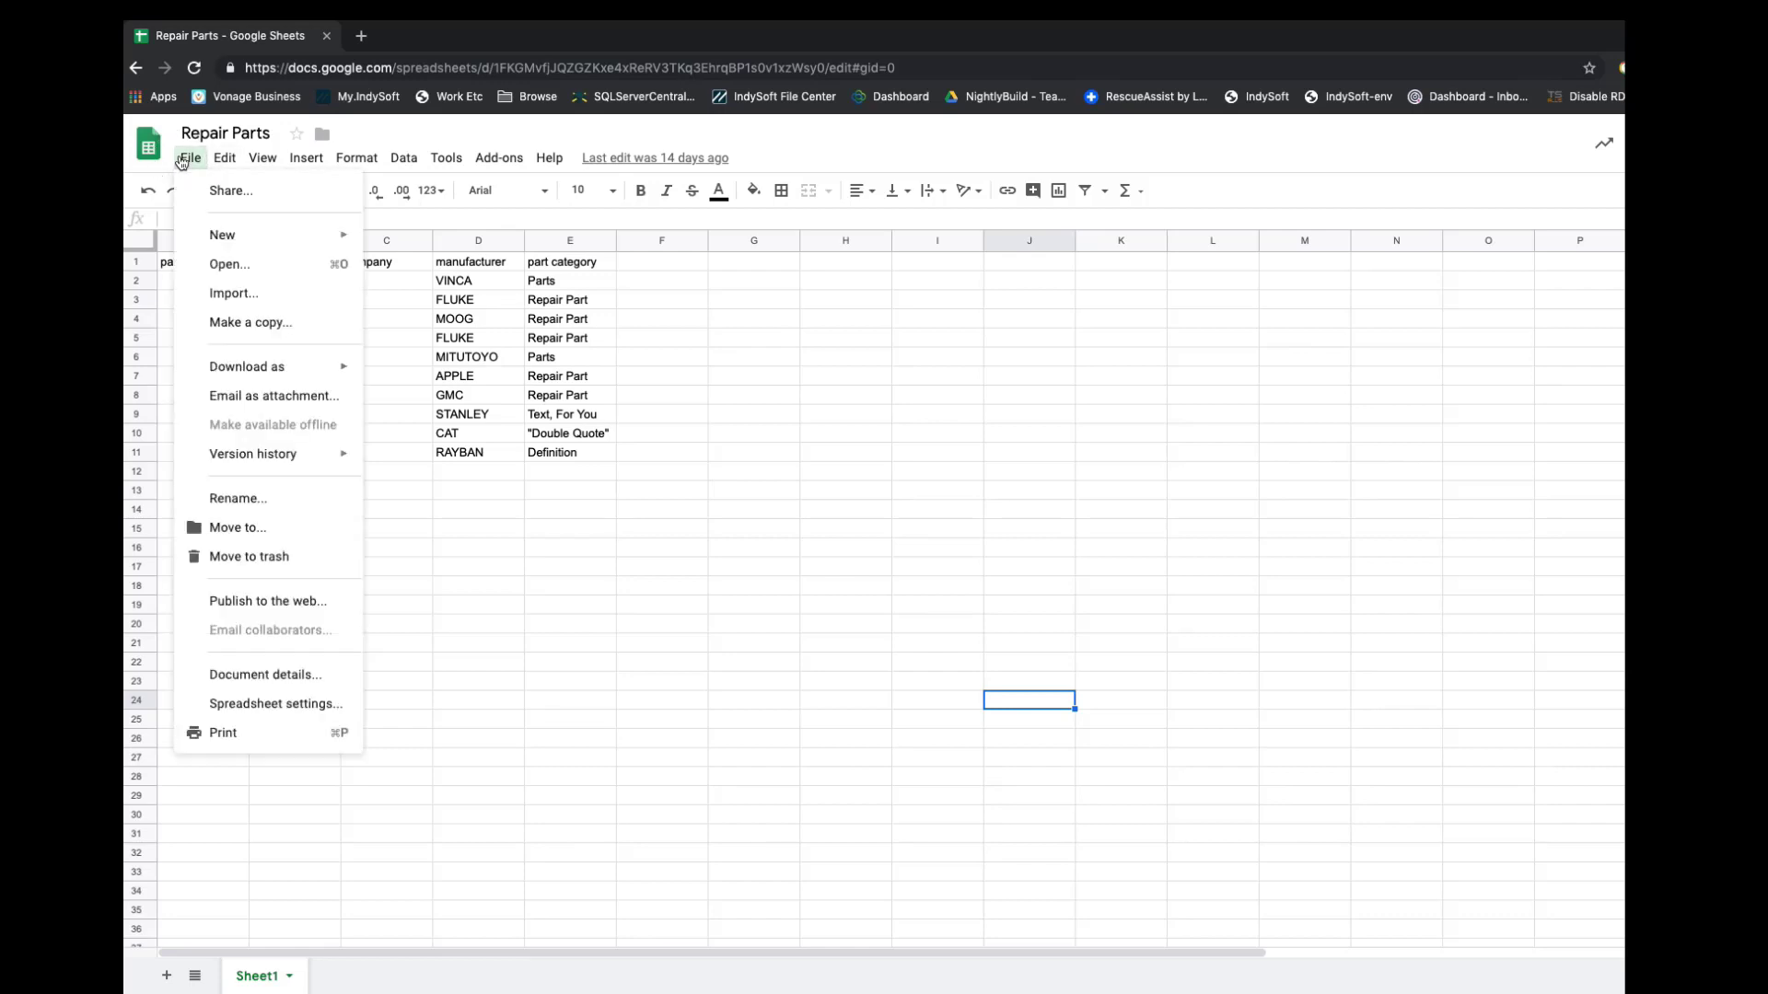
pyautogui.moveTo(273, 372)
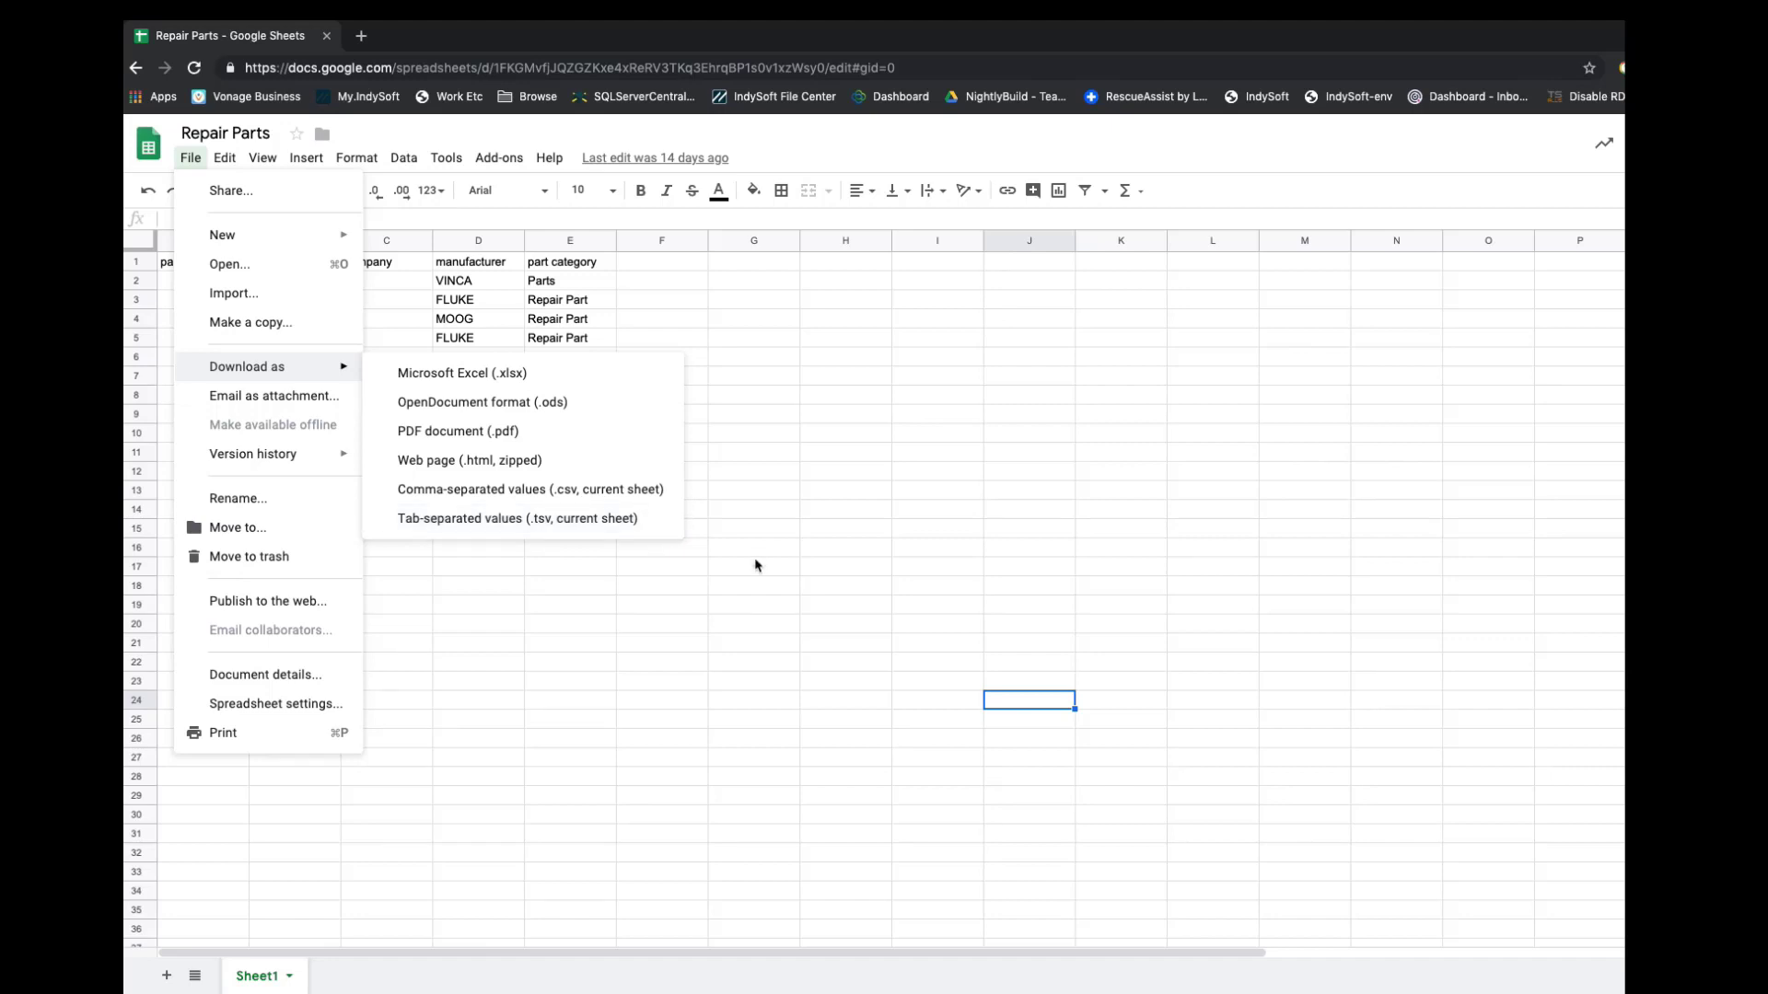
pyautogui.click(587, 564)
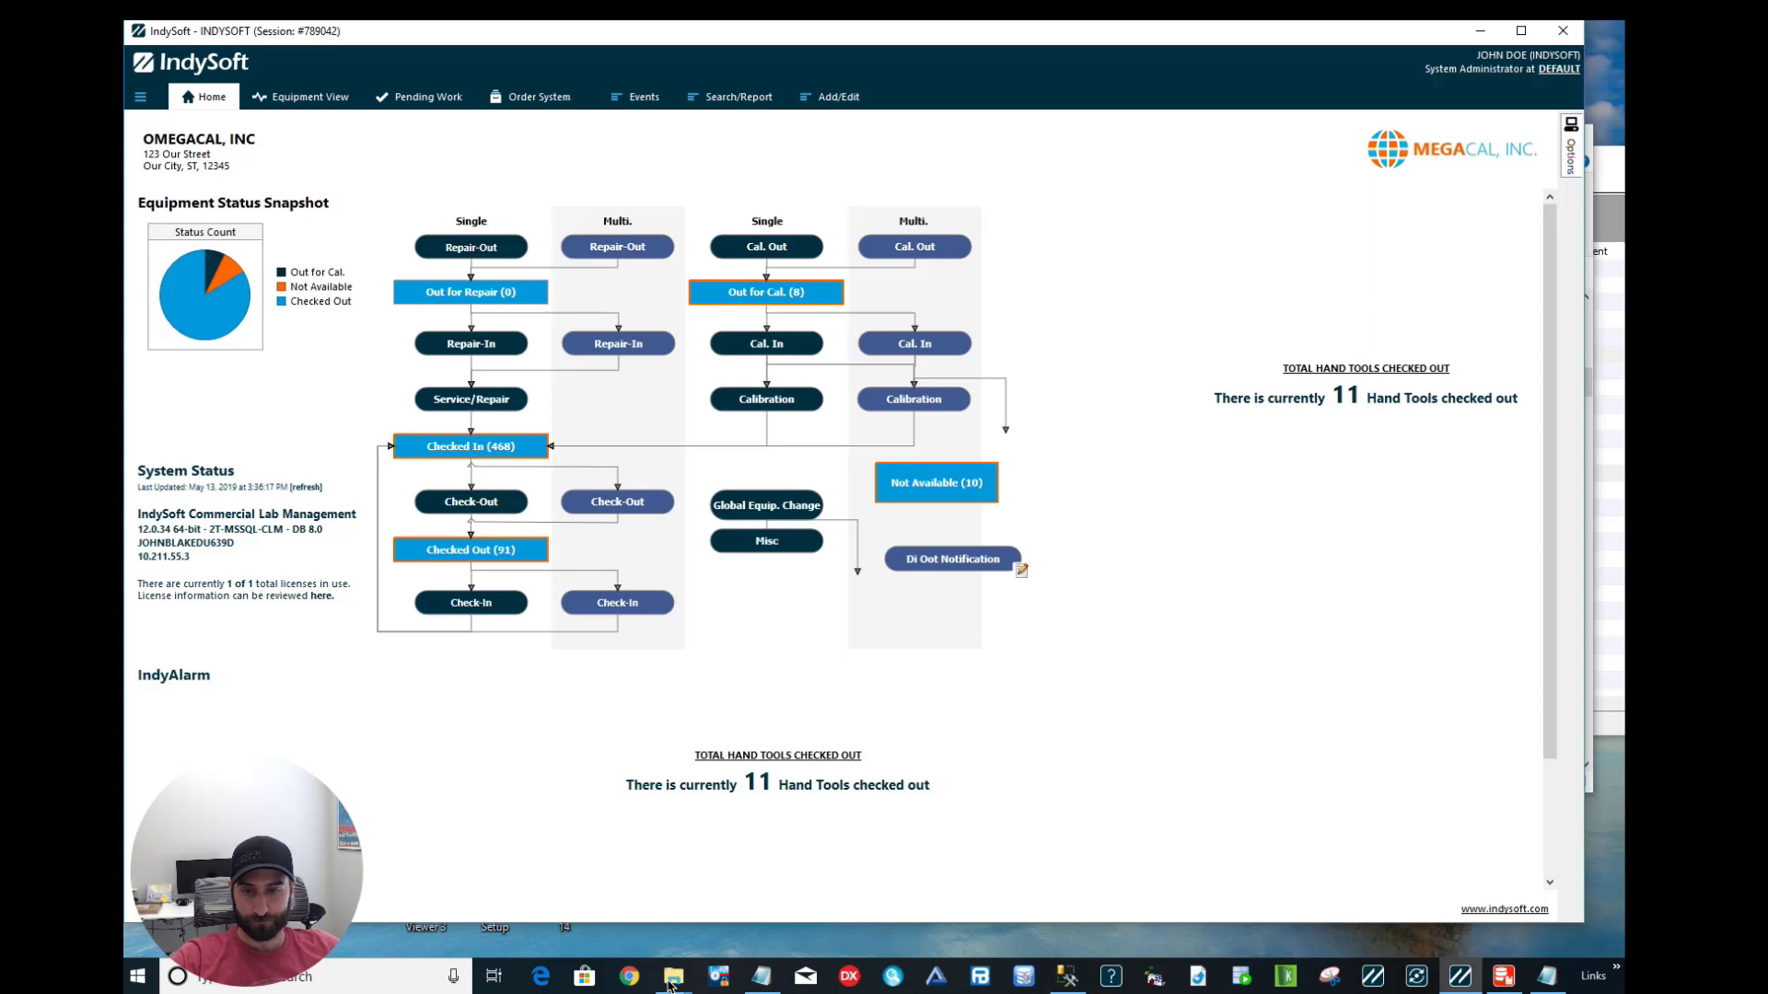
# Launch isimport.exe from the IndySoft folder and sign in with the account password.
pyautogui.moveTo(673, 976)
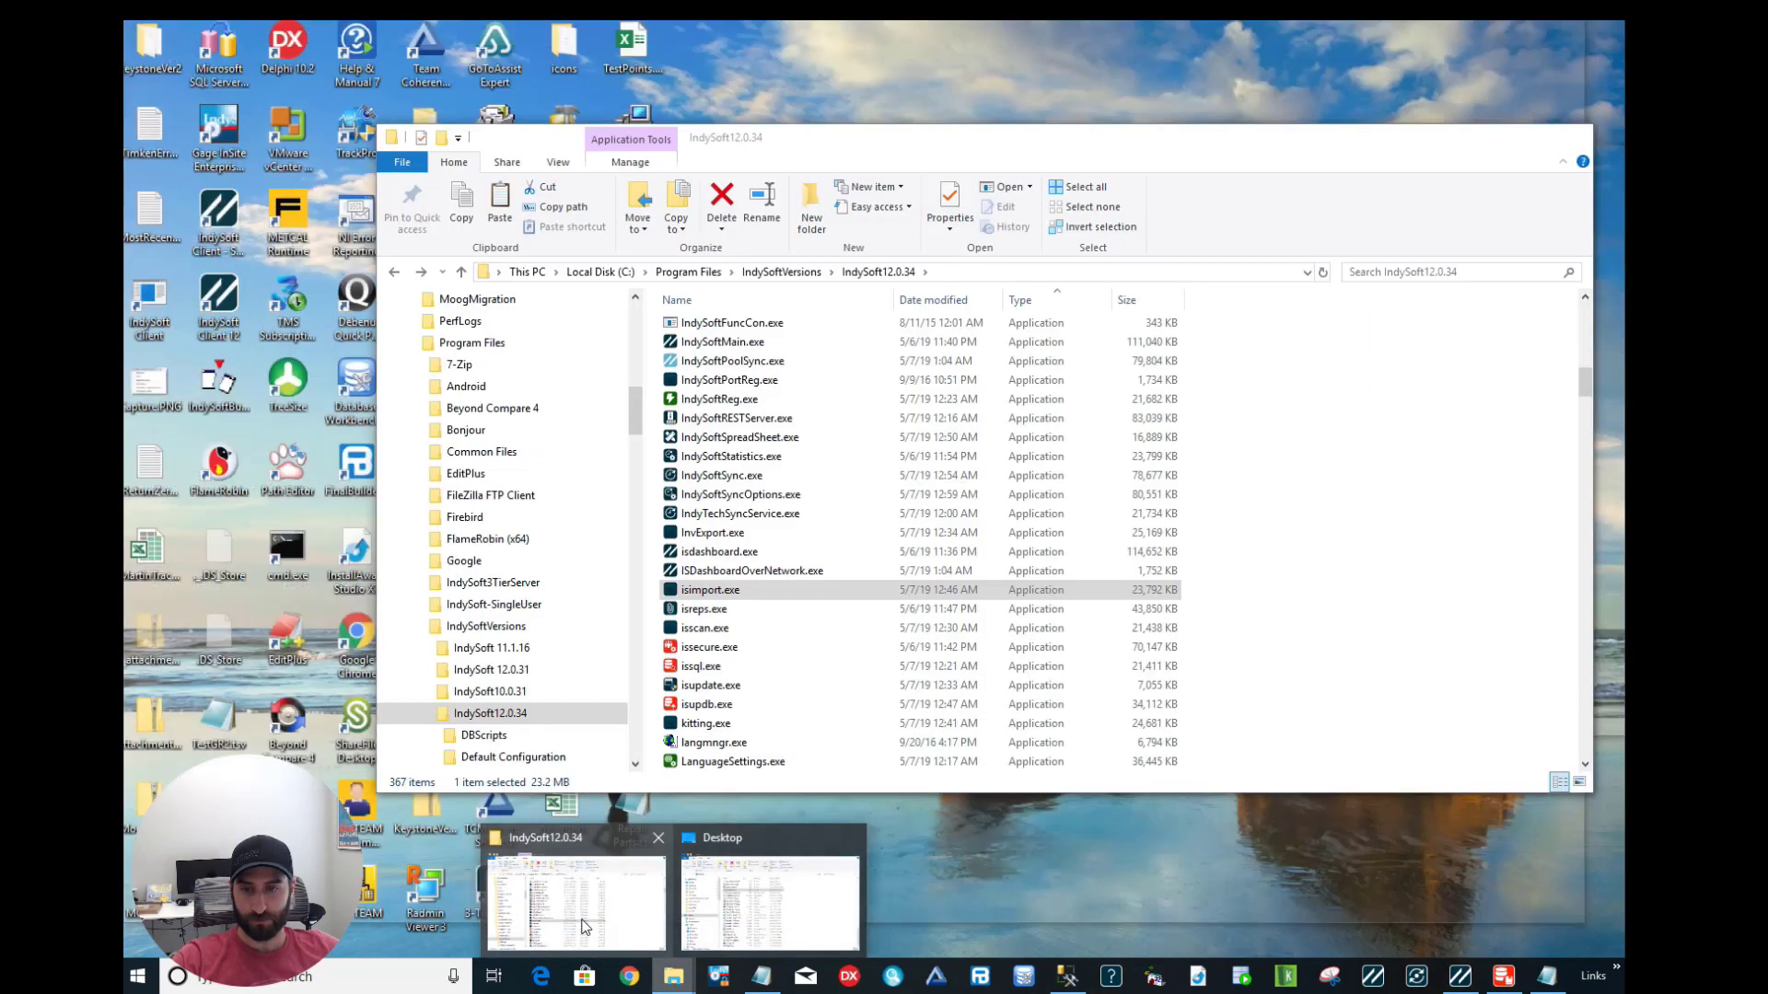
pyautogui.click(582, 926)
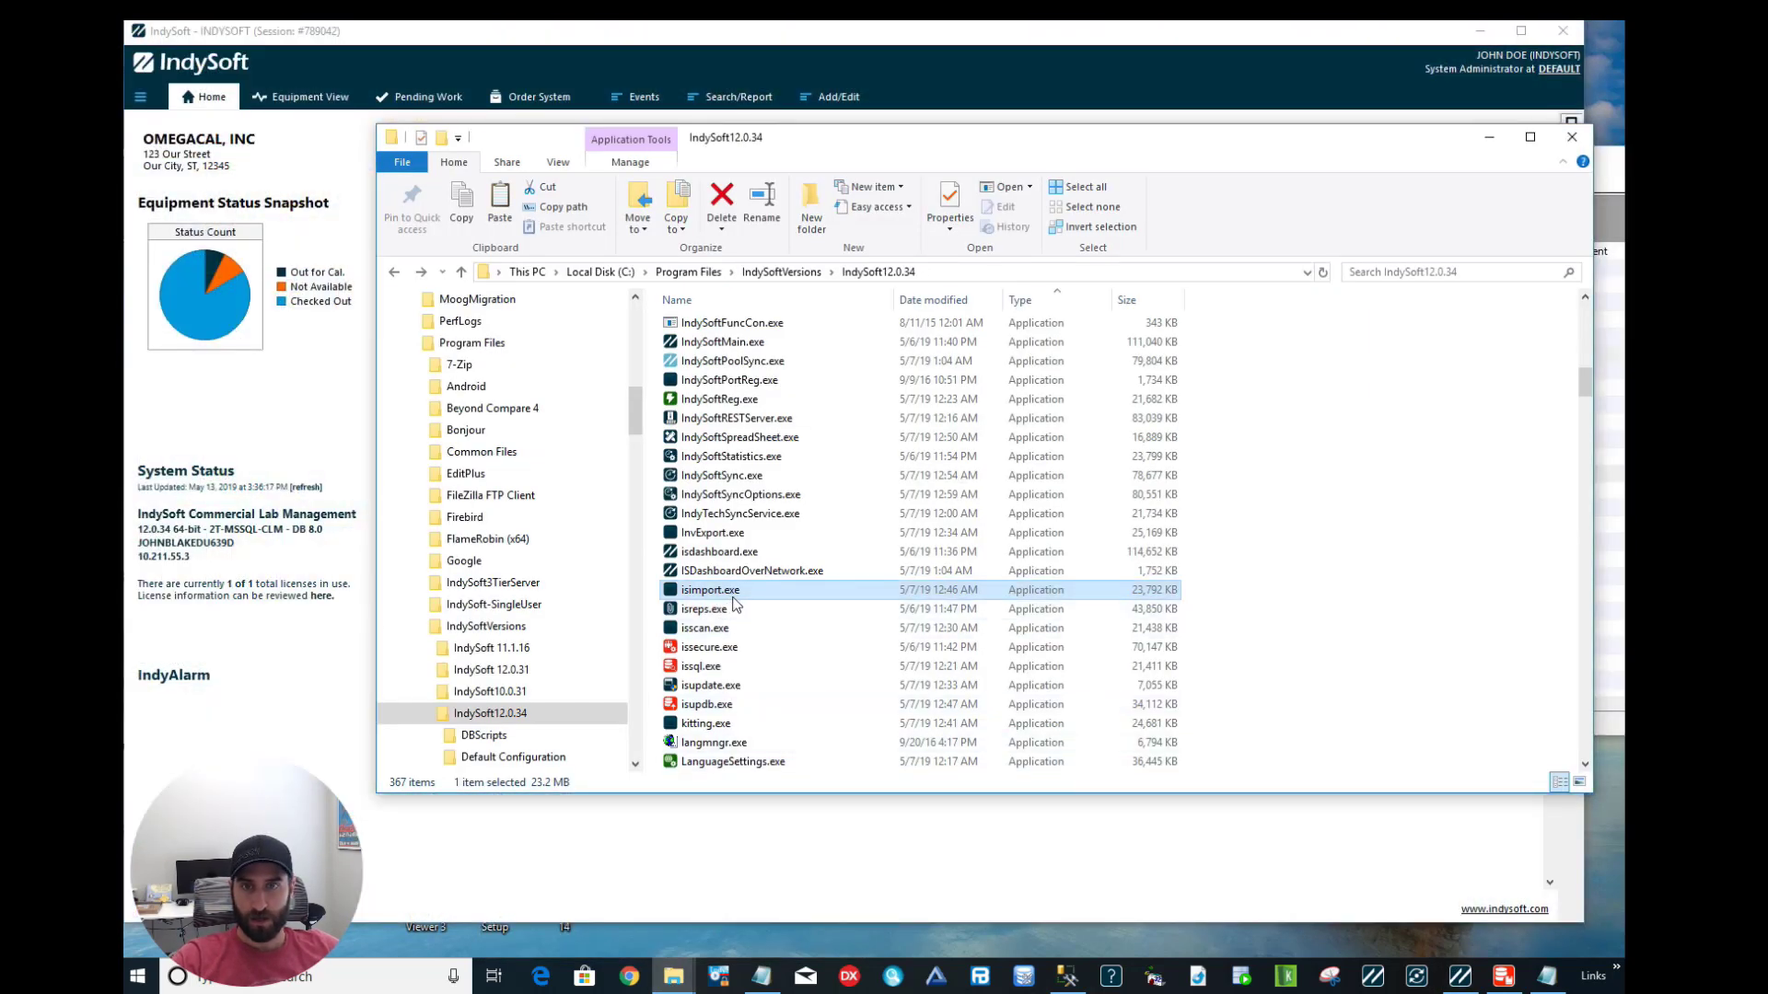
pyautogui.moveTo(732, 599)
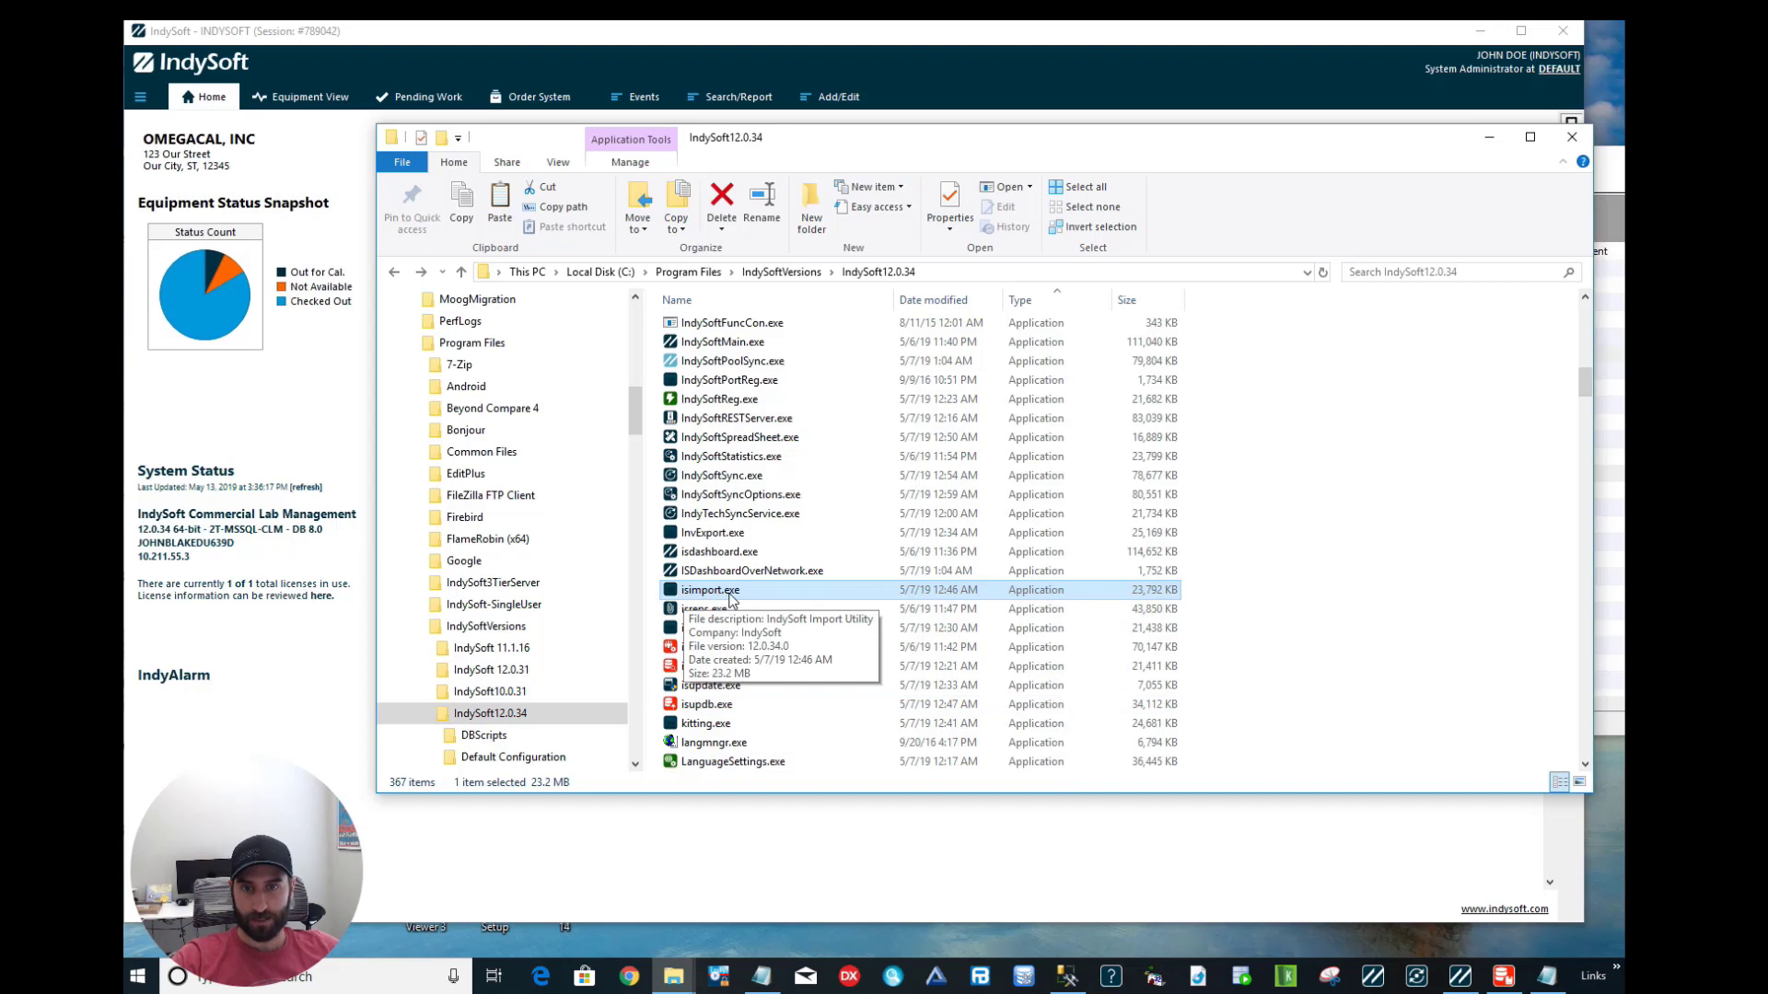
pyautogui.doubleClick(735, 598)
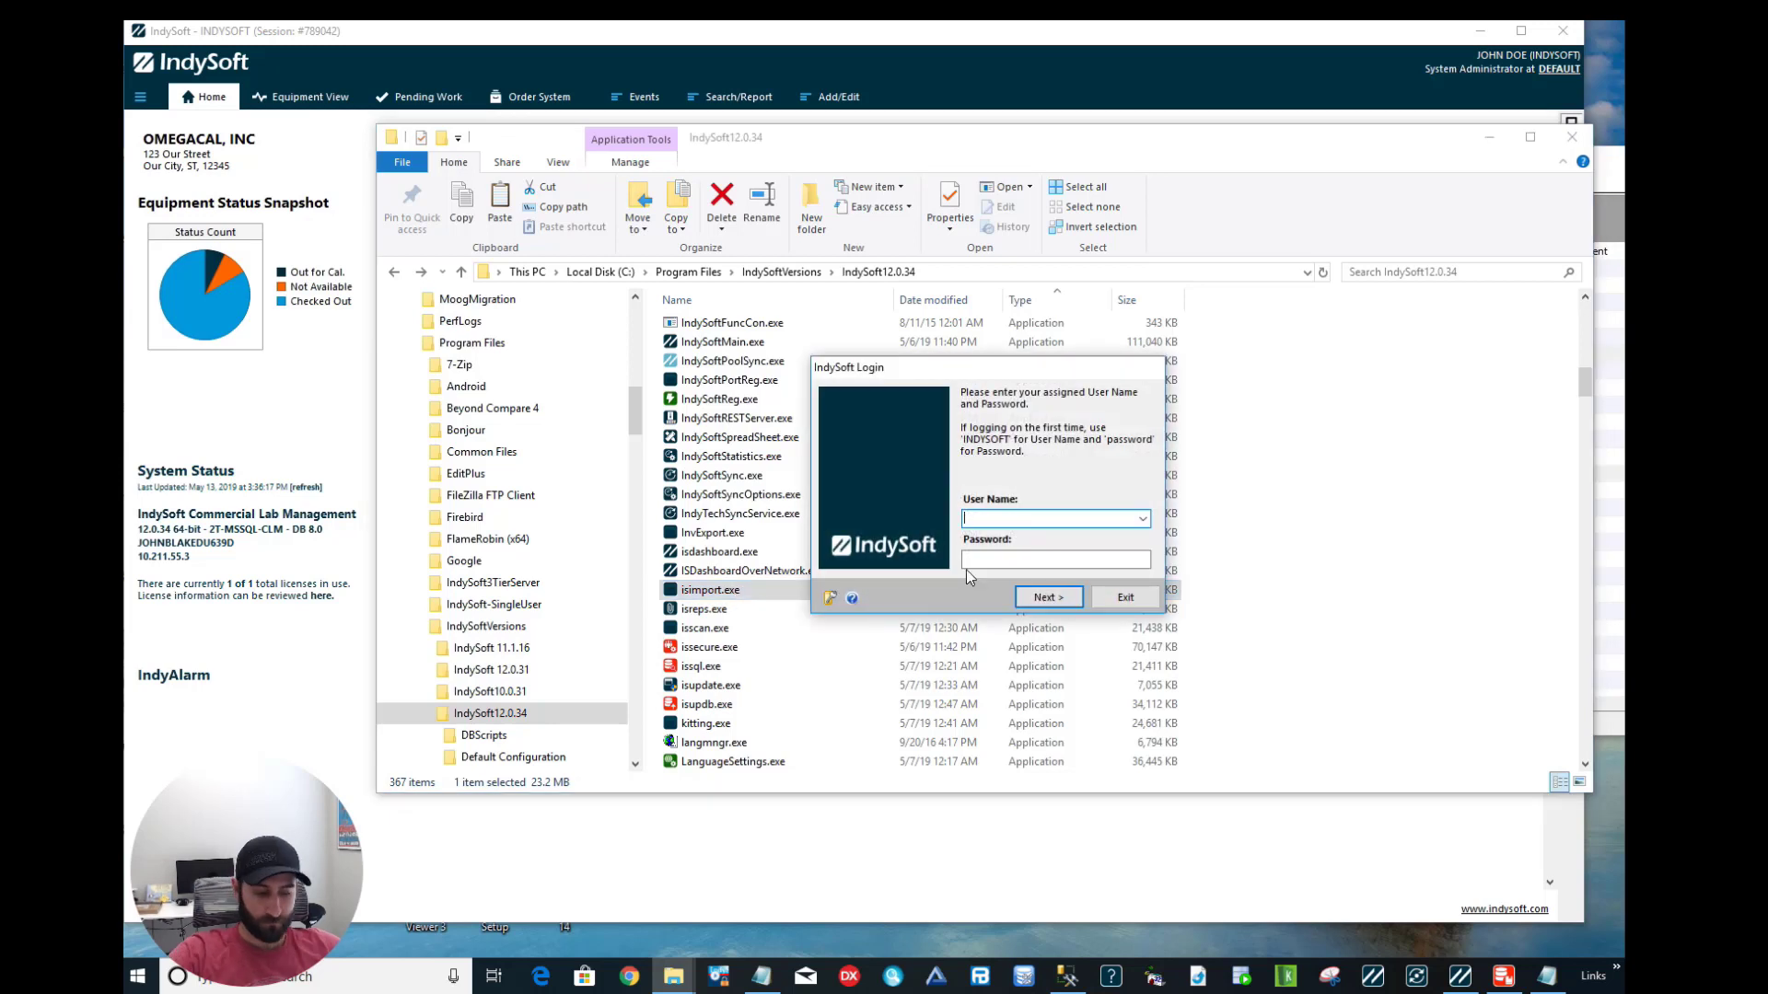
pyautogui.write('INDYSOFT')
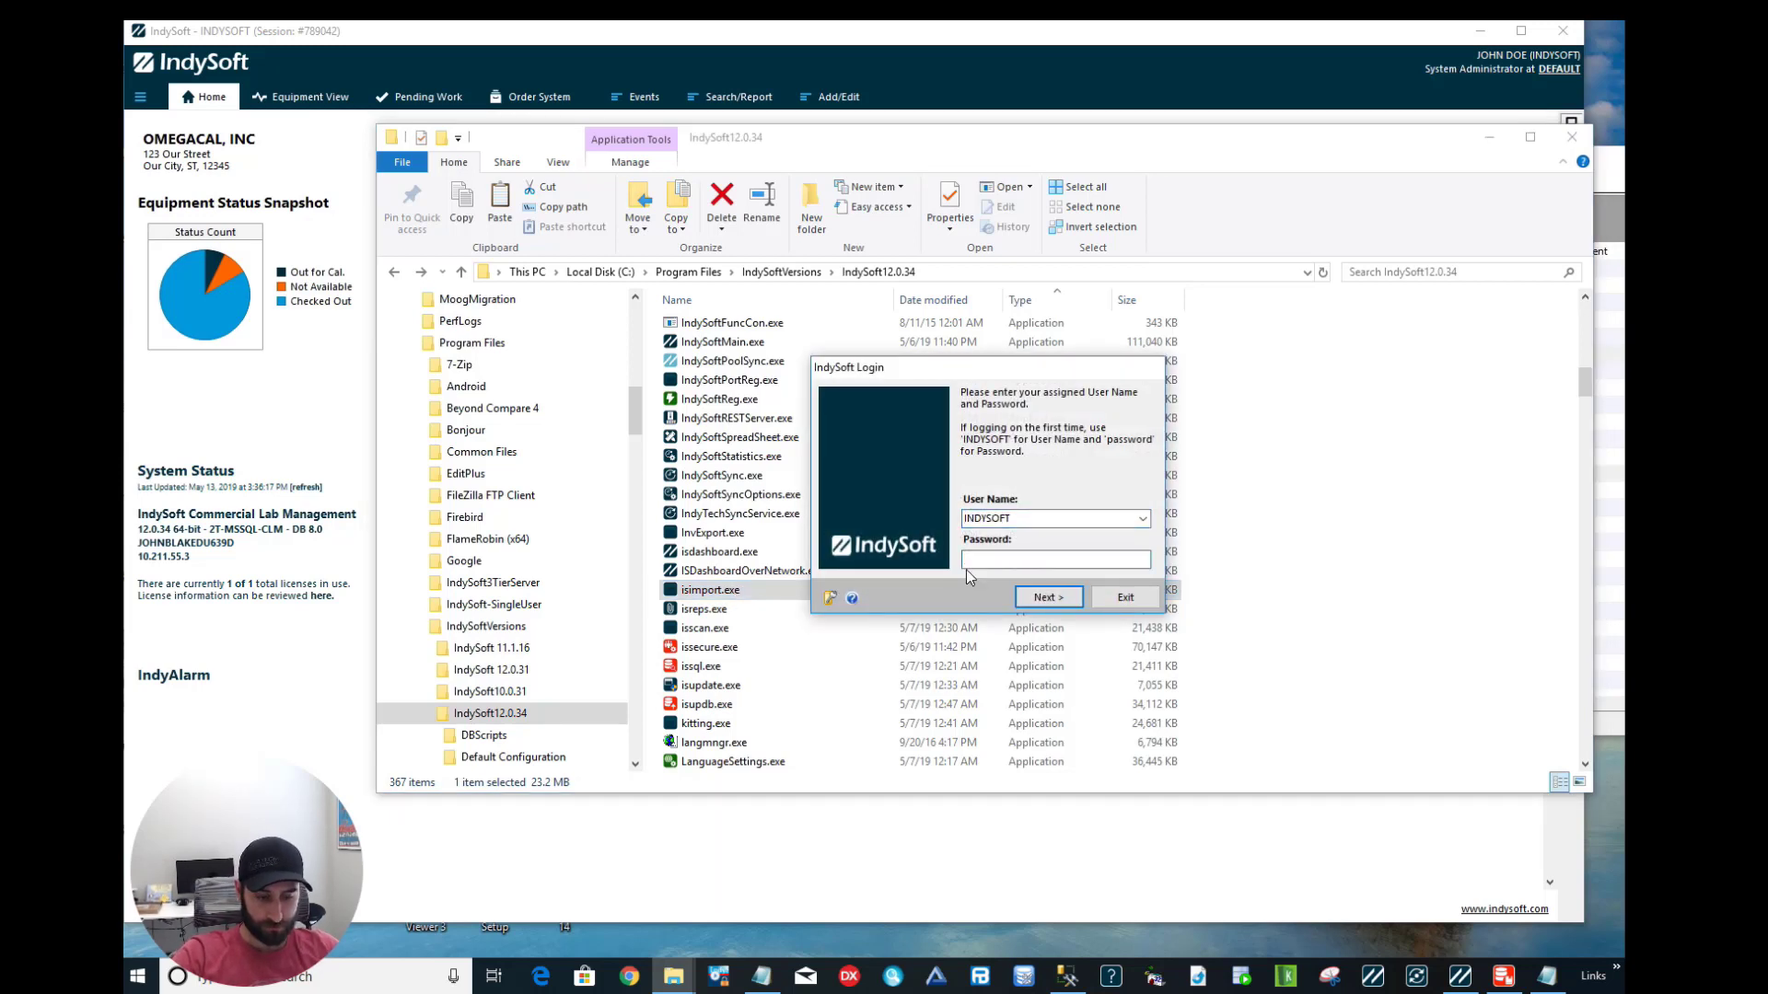
pyautogui.write('password')
pyautogui.press('Return')
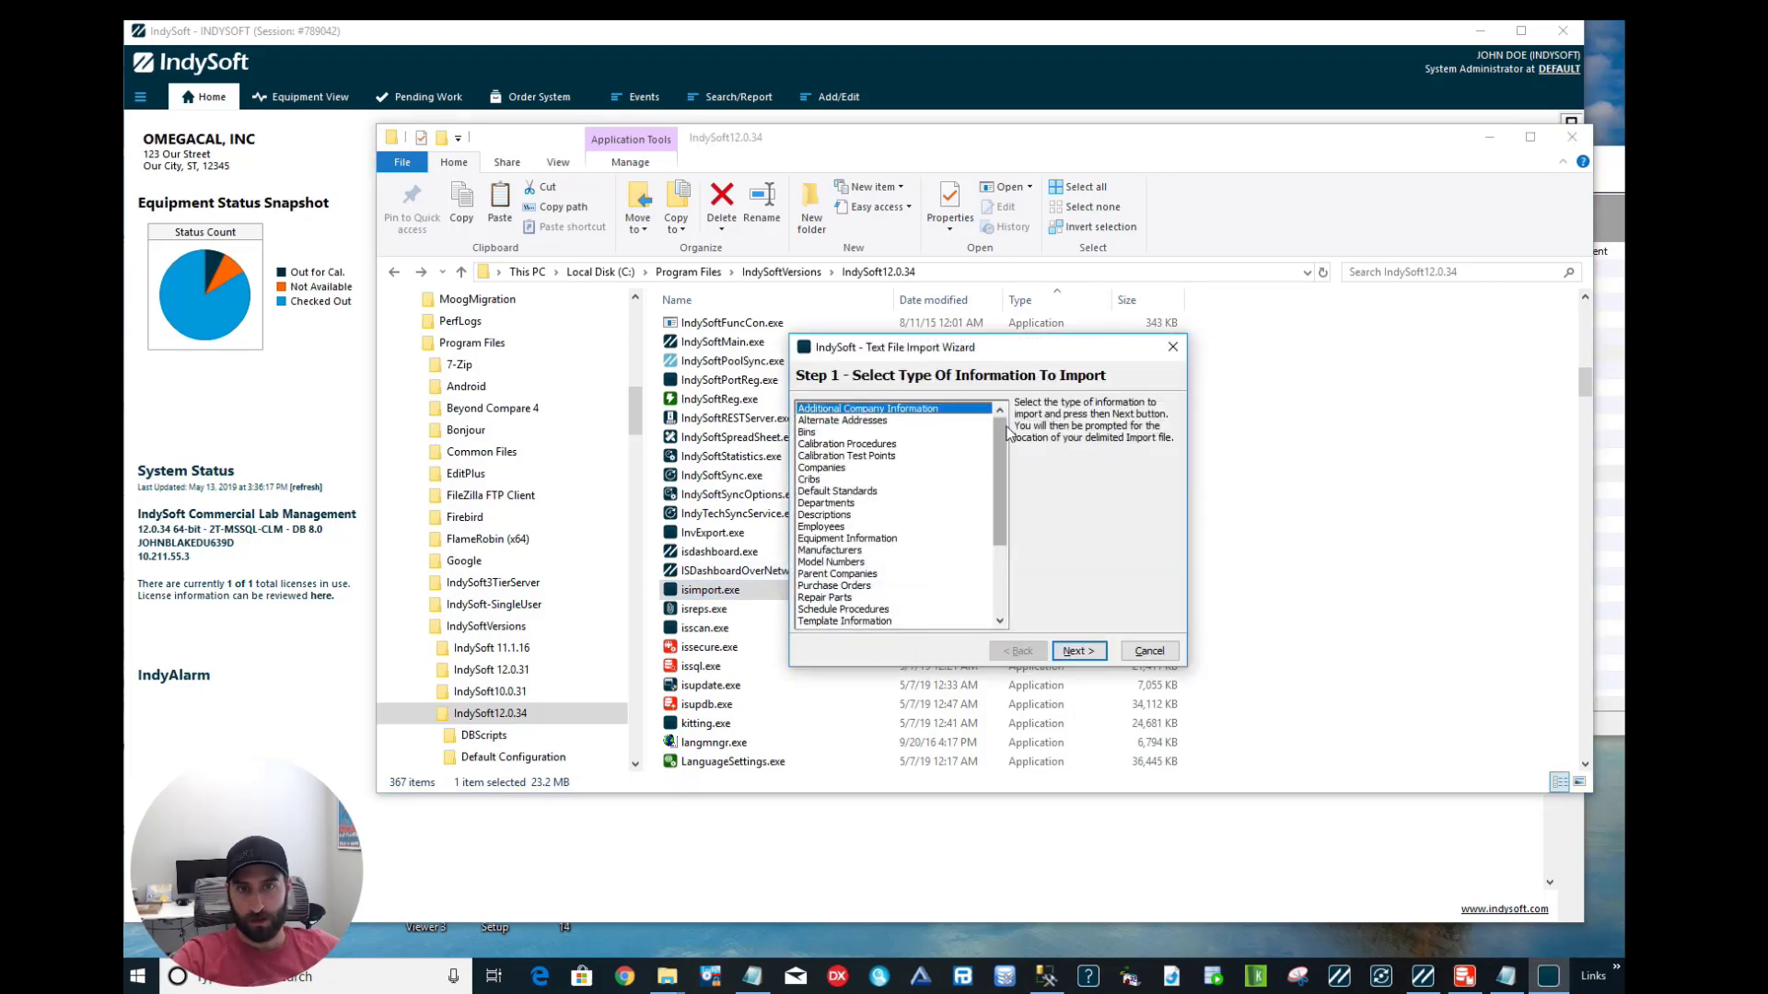
# Select Repair Parts as the information type to import and continue to Step 2.
pyautogui.scroll(-2, 1003, 442)
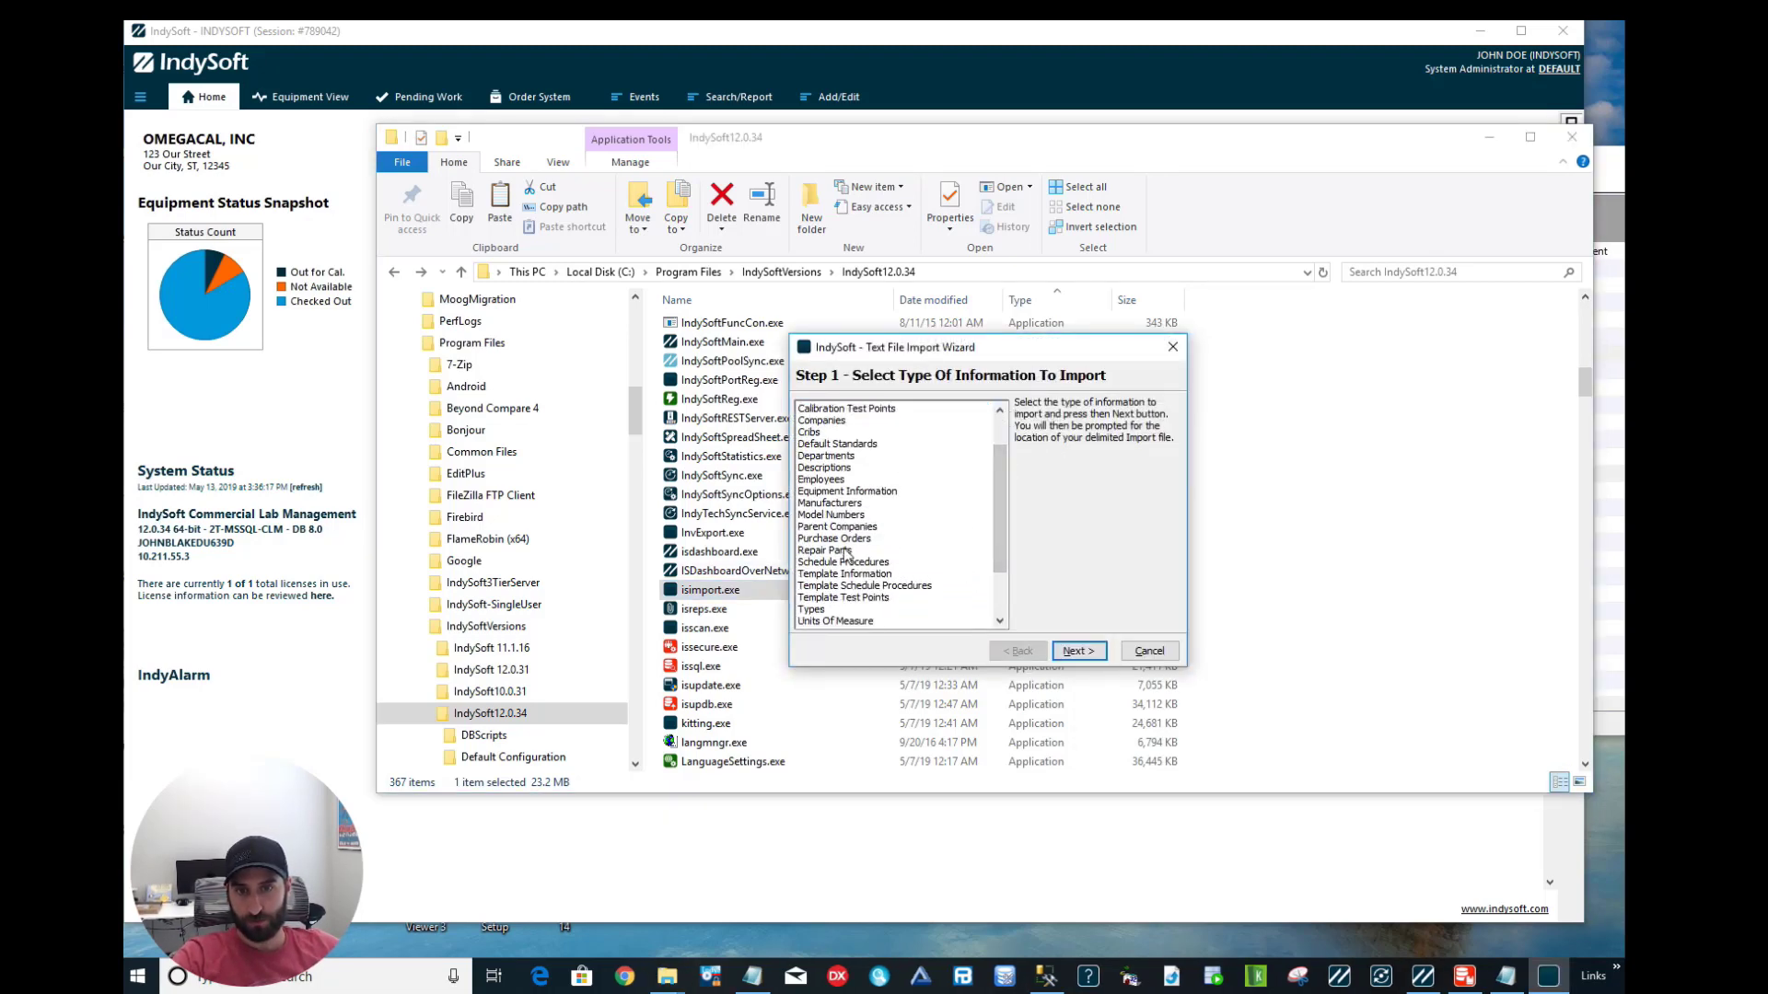
pyautogui.click(846, 551)
pyautogui.scroll(2, 1002, 488)
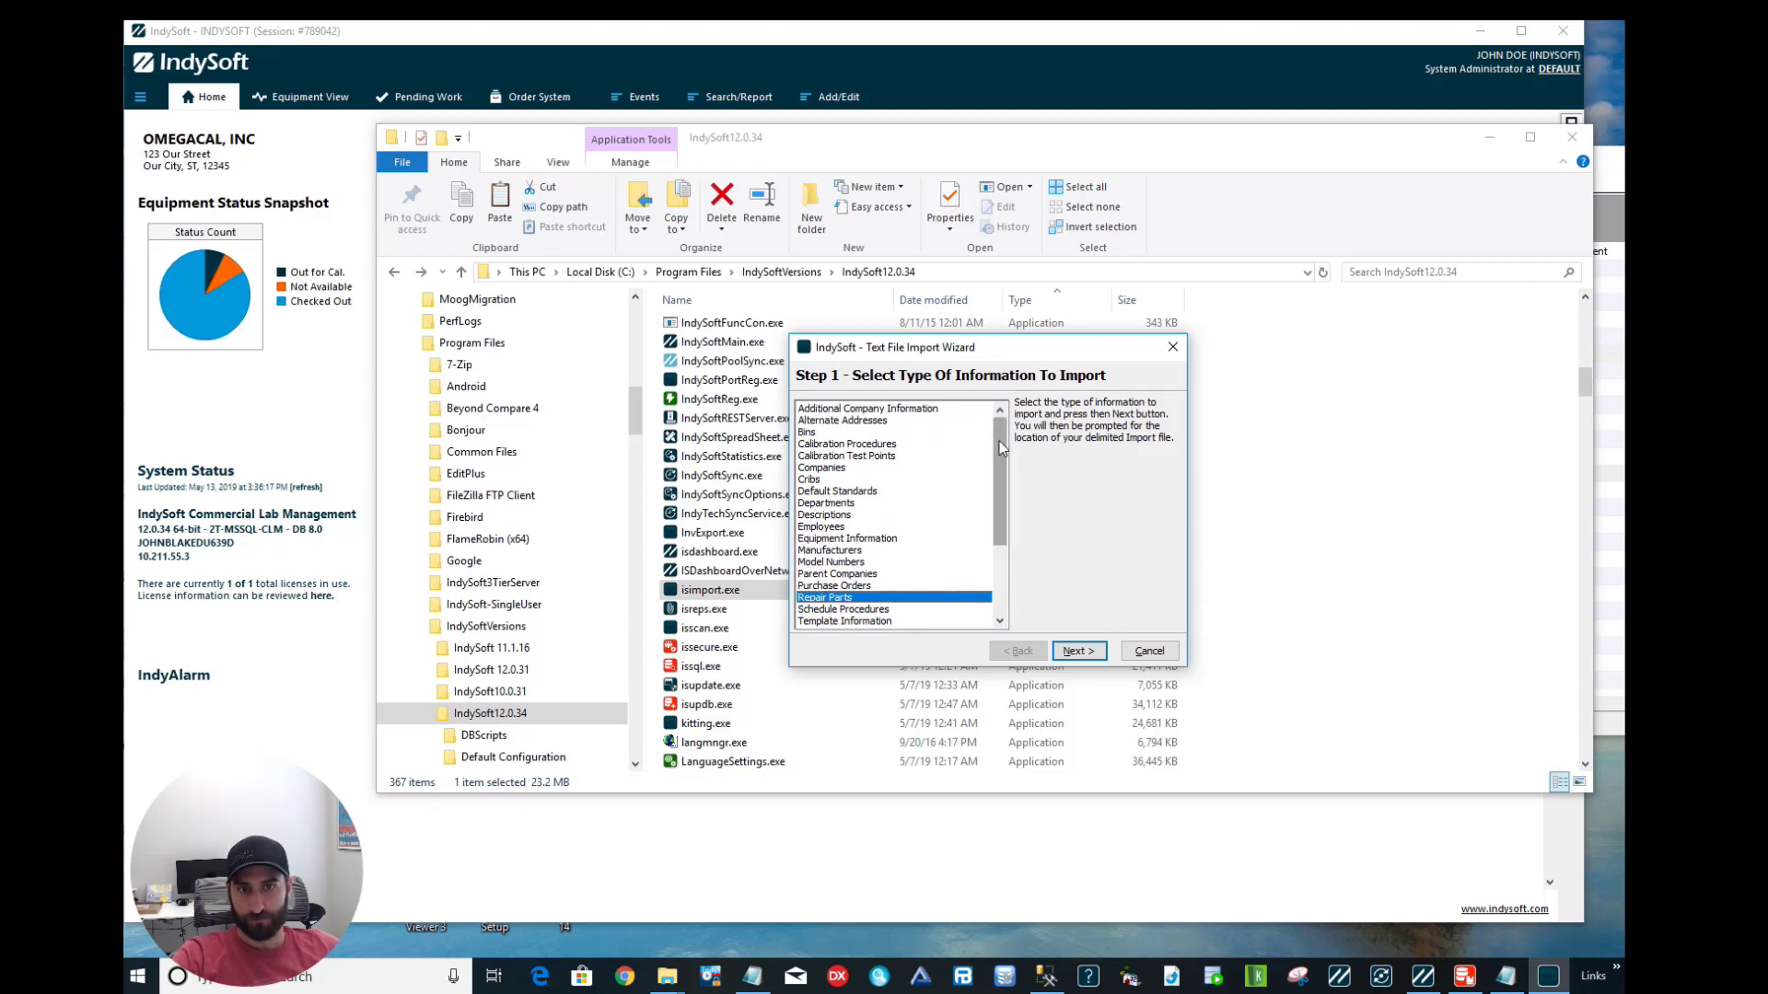
pyautogui.moveTo(1001, 448); pyautogui.dragTo(1004, 497)
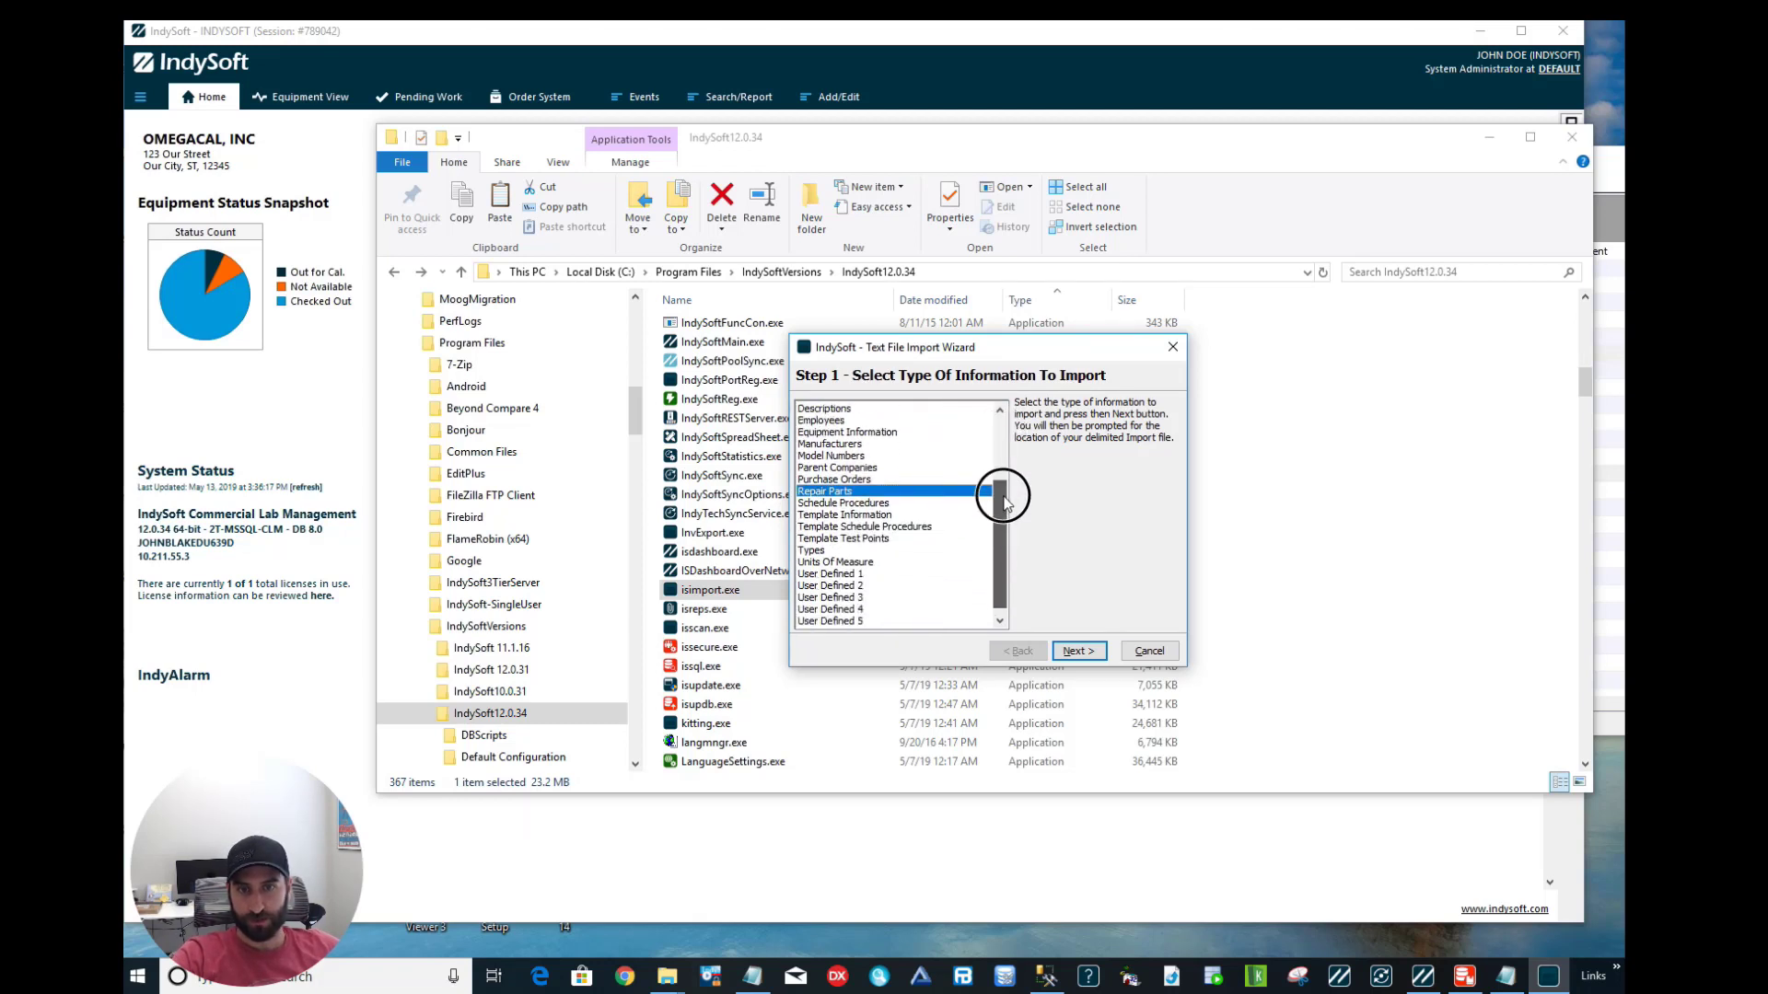
pyautogui.click(1074, 651)
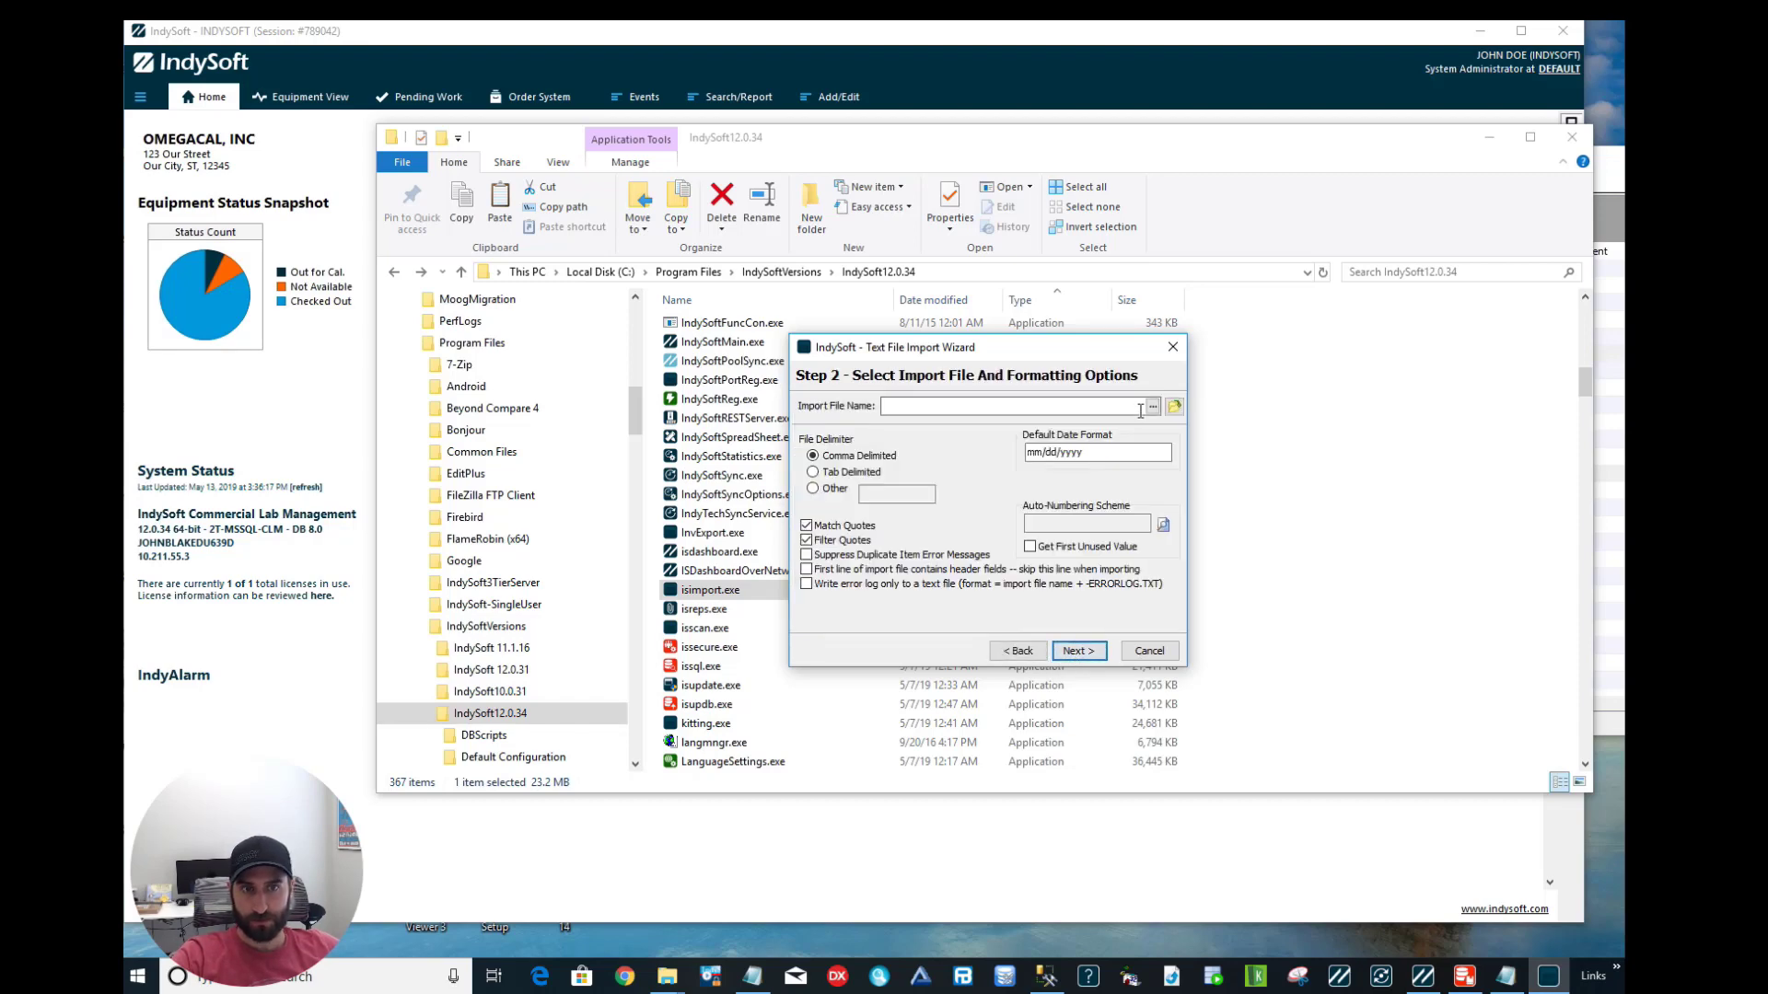
# Set Repair Parts.tsv from the ImportFiles folder as the import file, using Tab Delimited.
pyautogui.click(1153, 407)
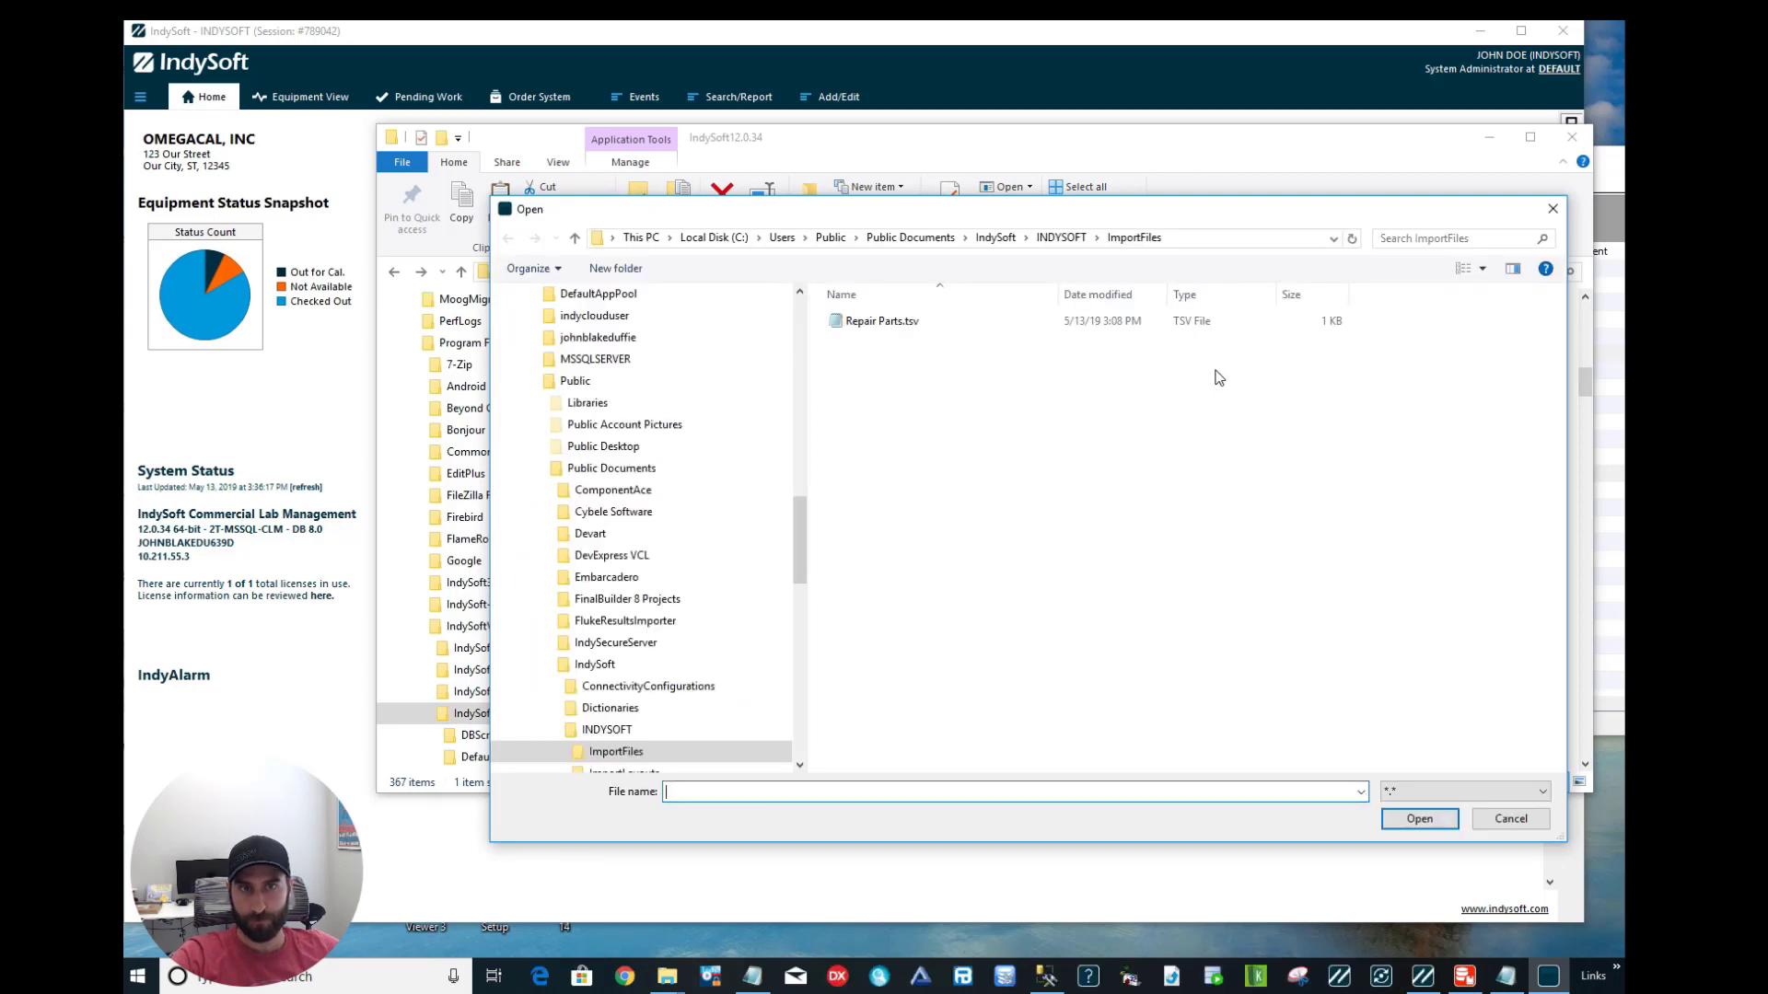
pyautogui.click(1227, 243)
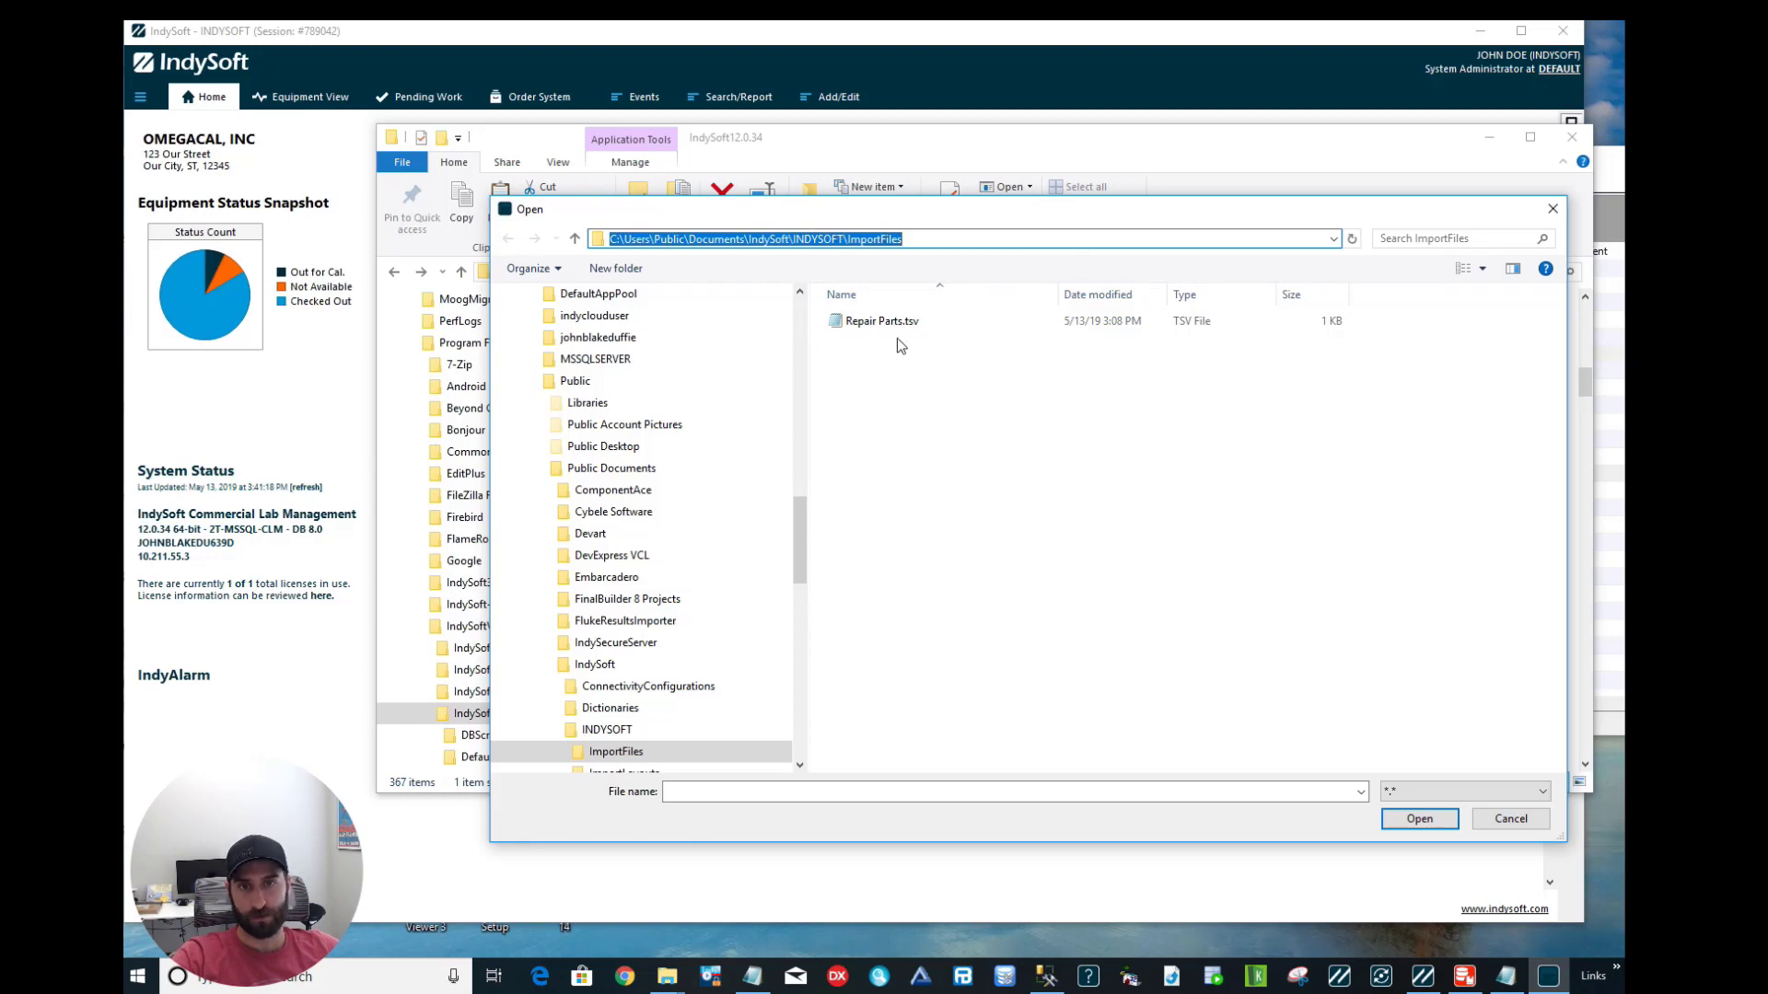
pyautogui.click(858, 324)
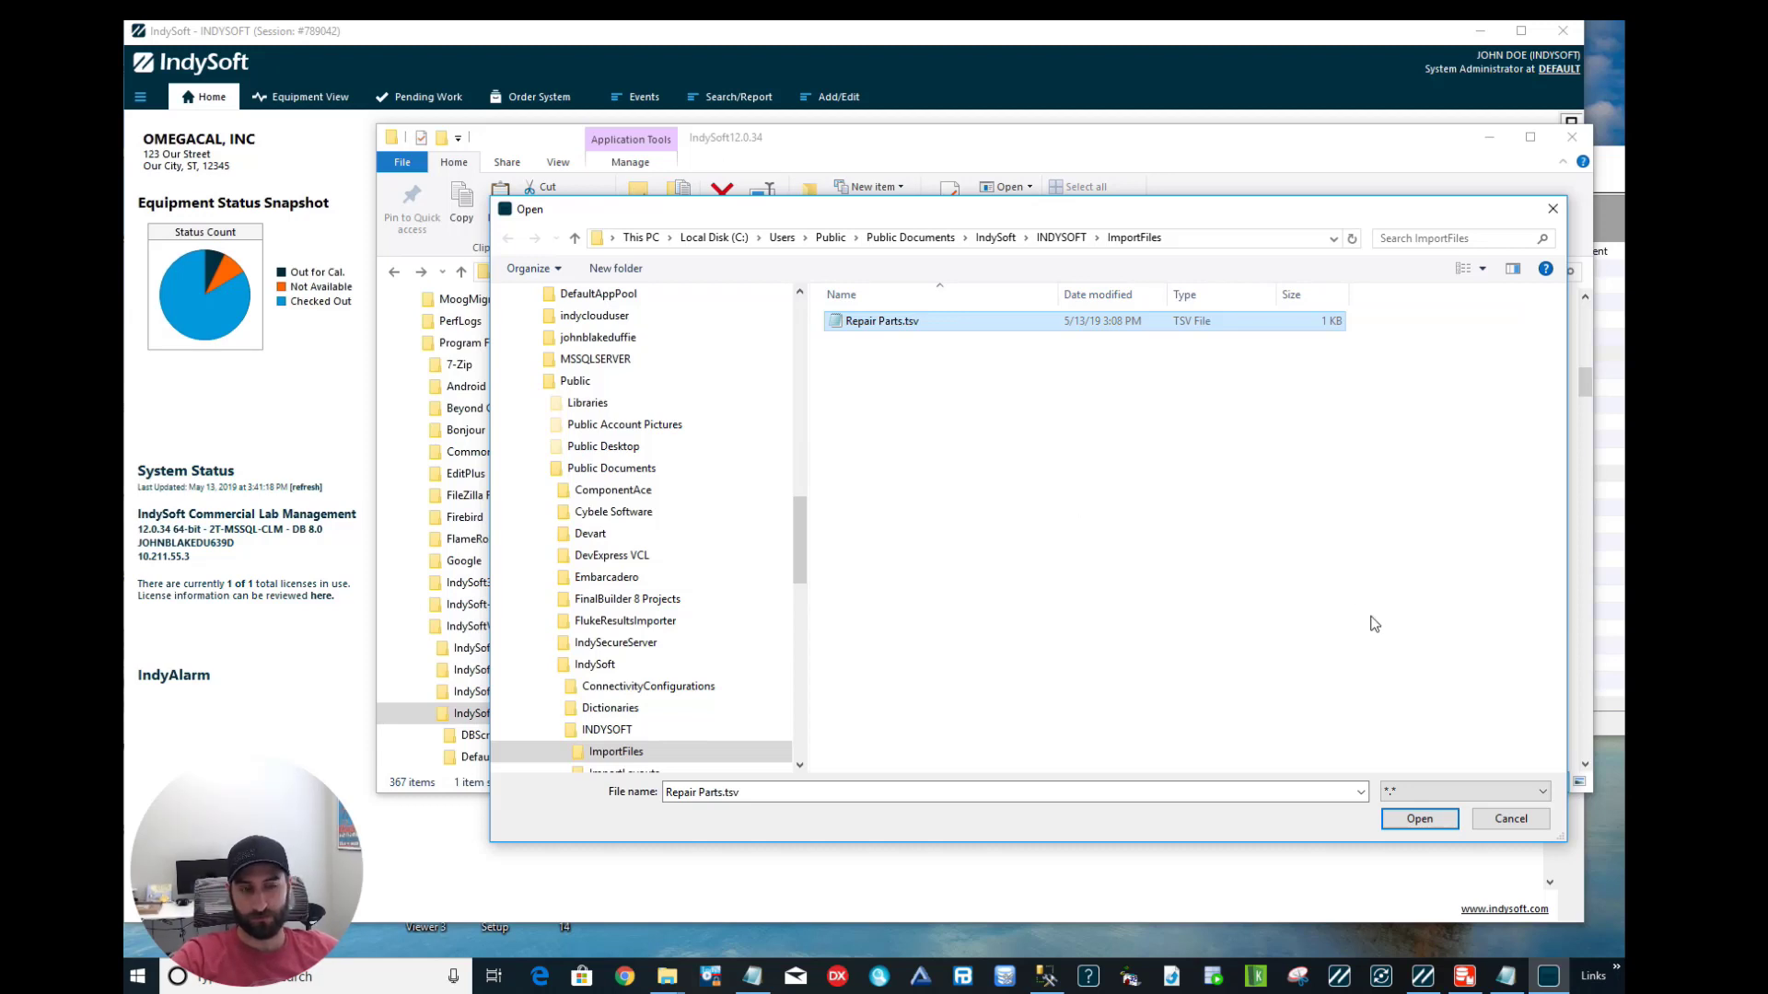
pyautogui.click(1421, 819)
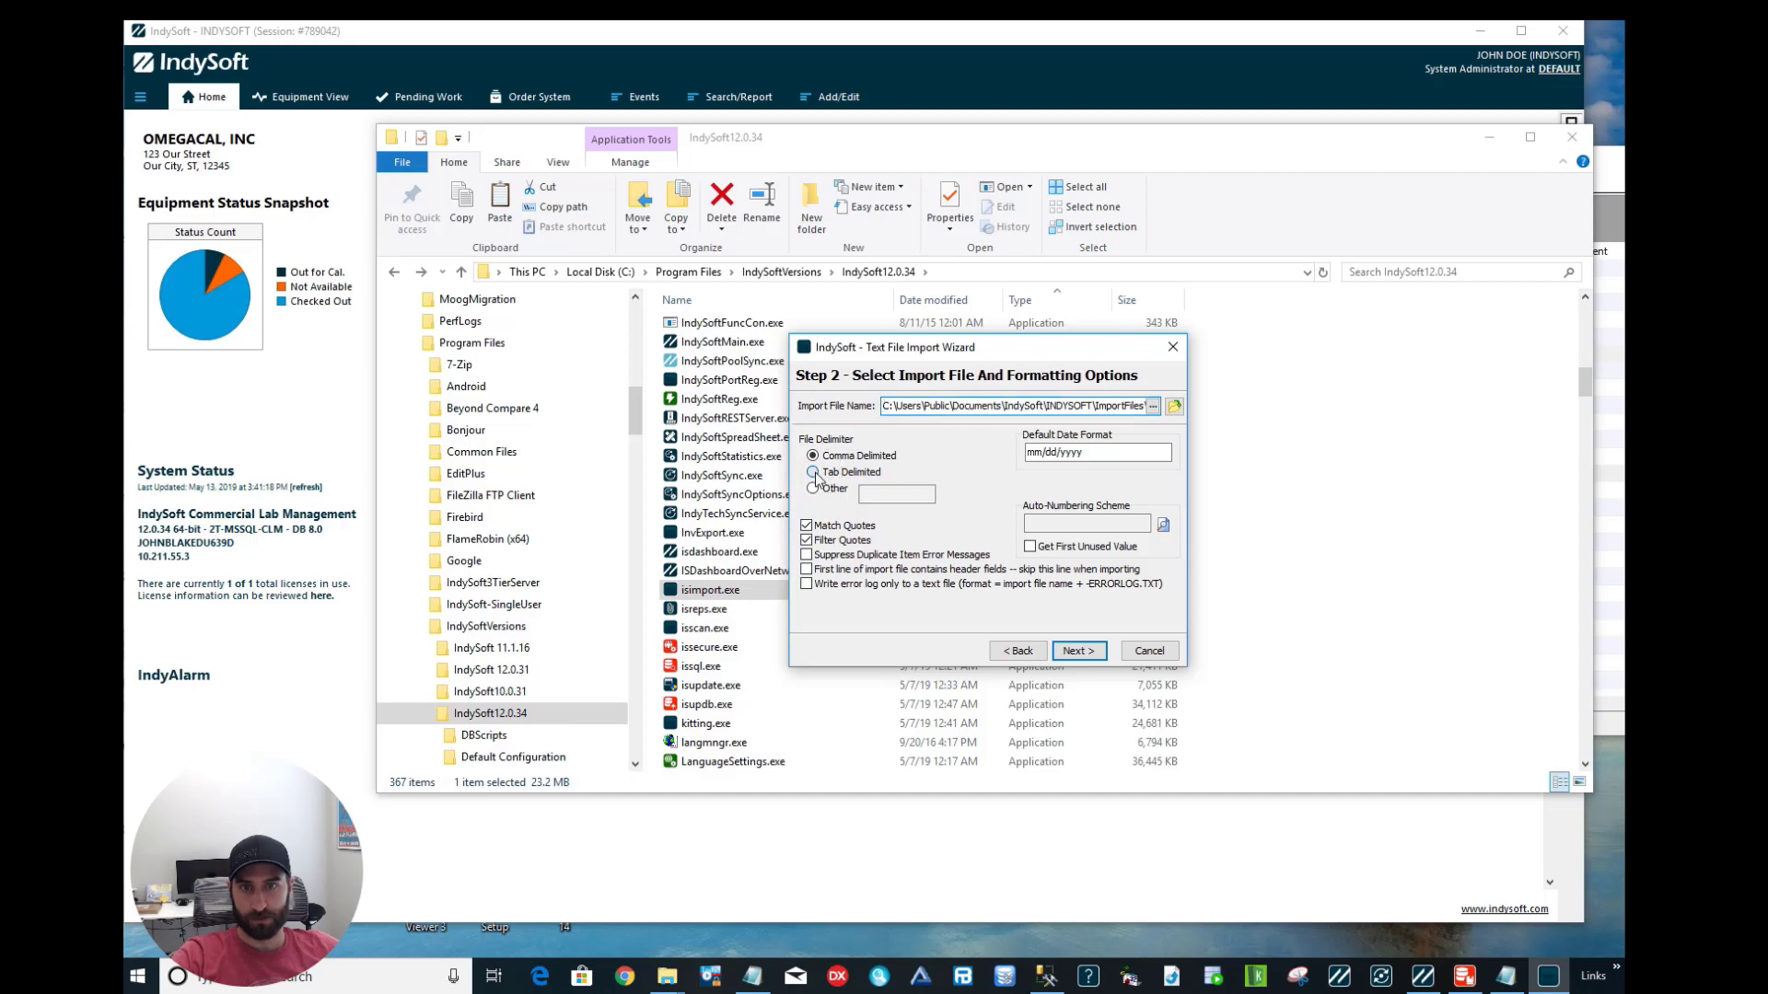
pyautogui.click(814, 474)
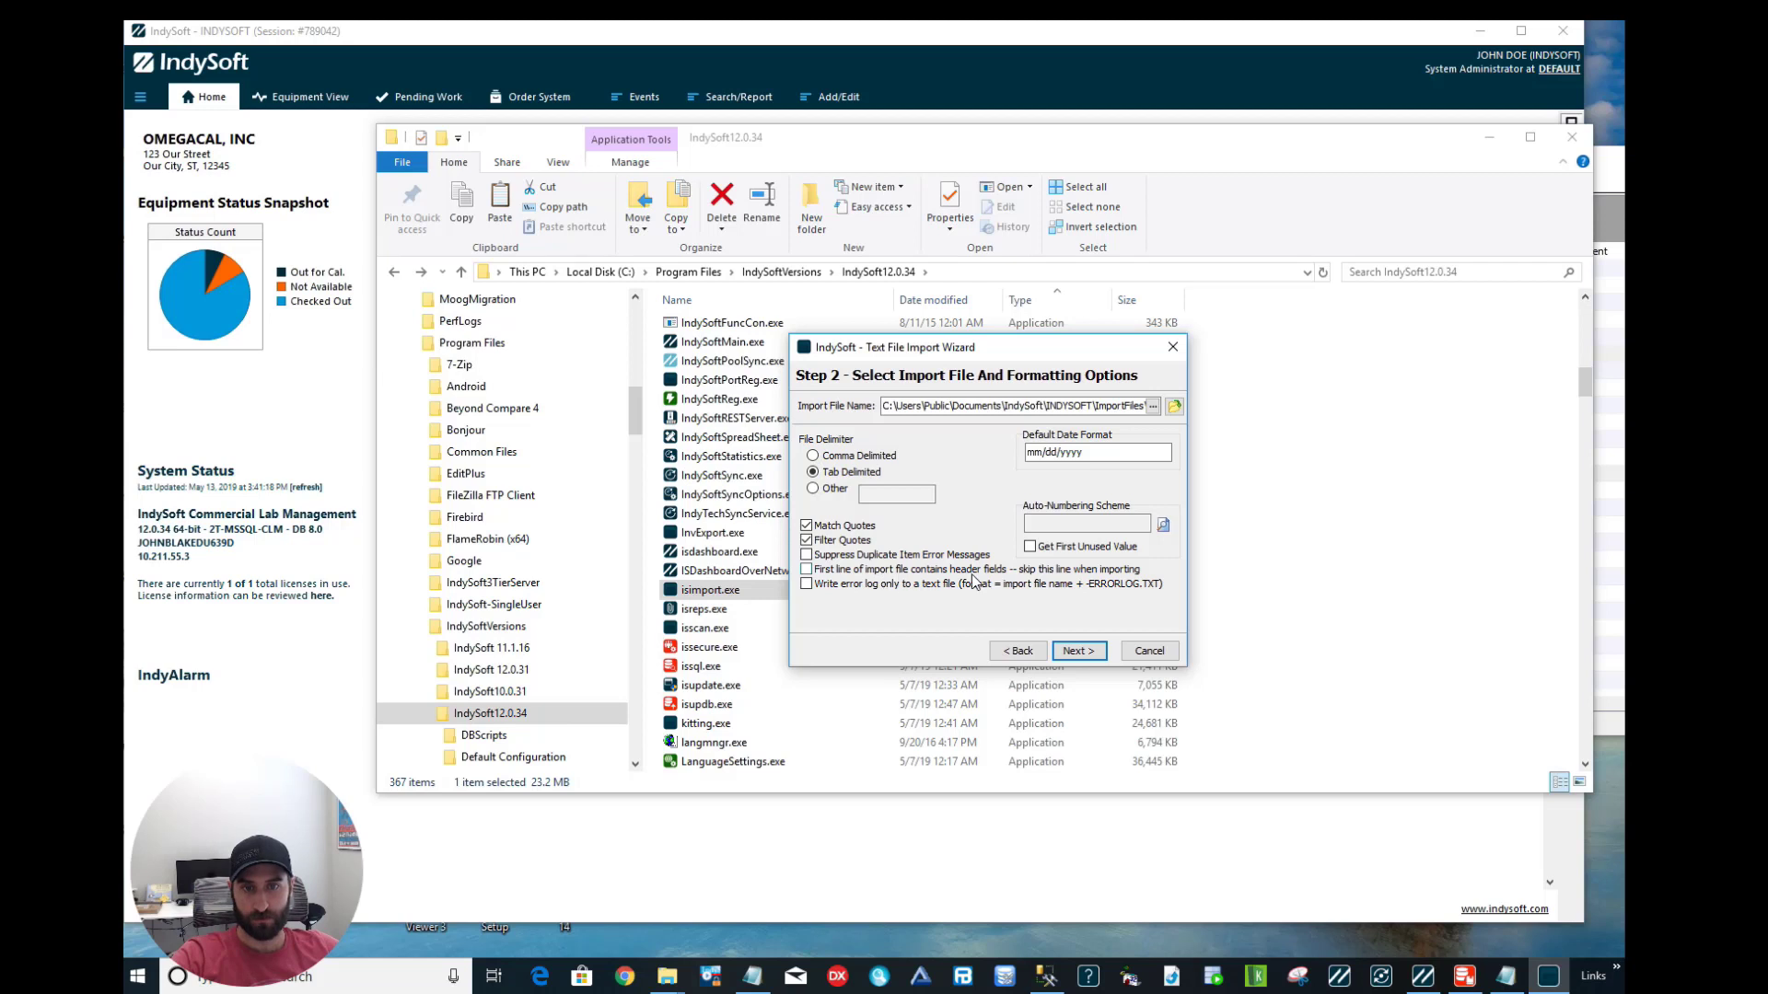
# Check the header line in Notepad, mark the first line as header fields, and continue to mapping.
pyautogui.click(1515, 975)
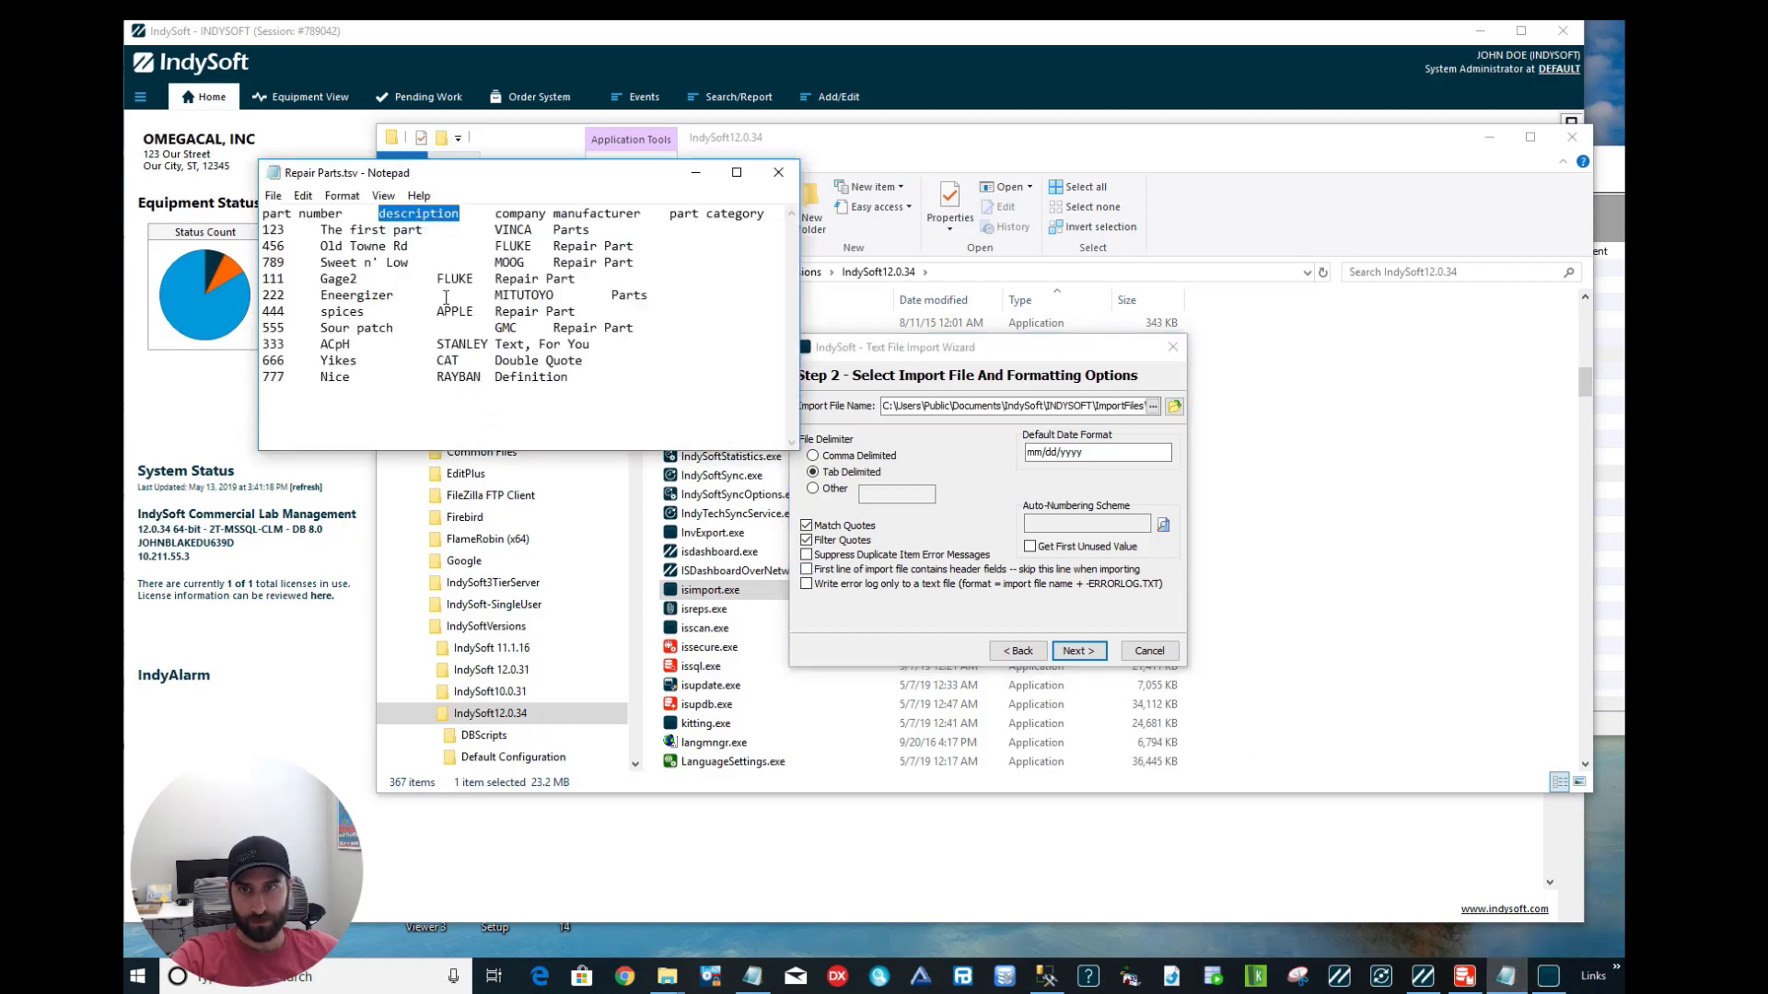
pyautogui.moveTo(263, 213); pyautogui.dragTo(785, 219)
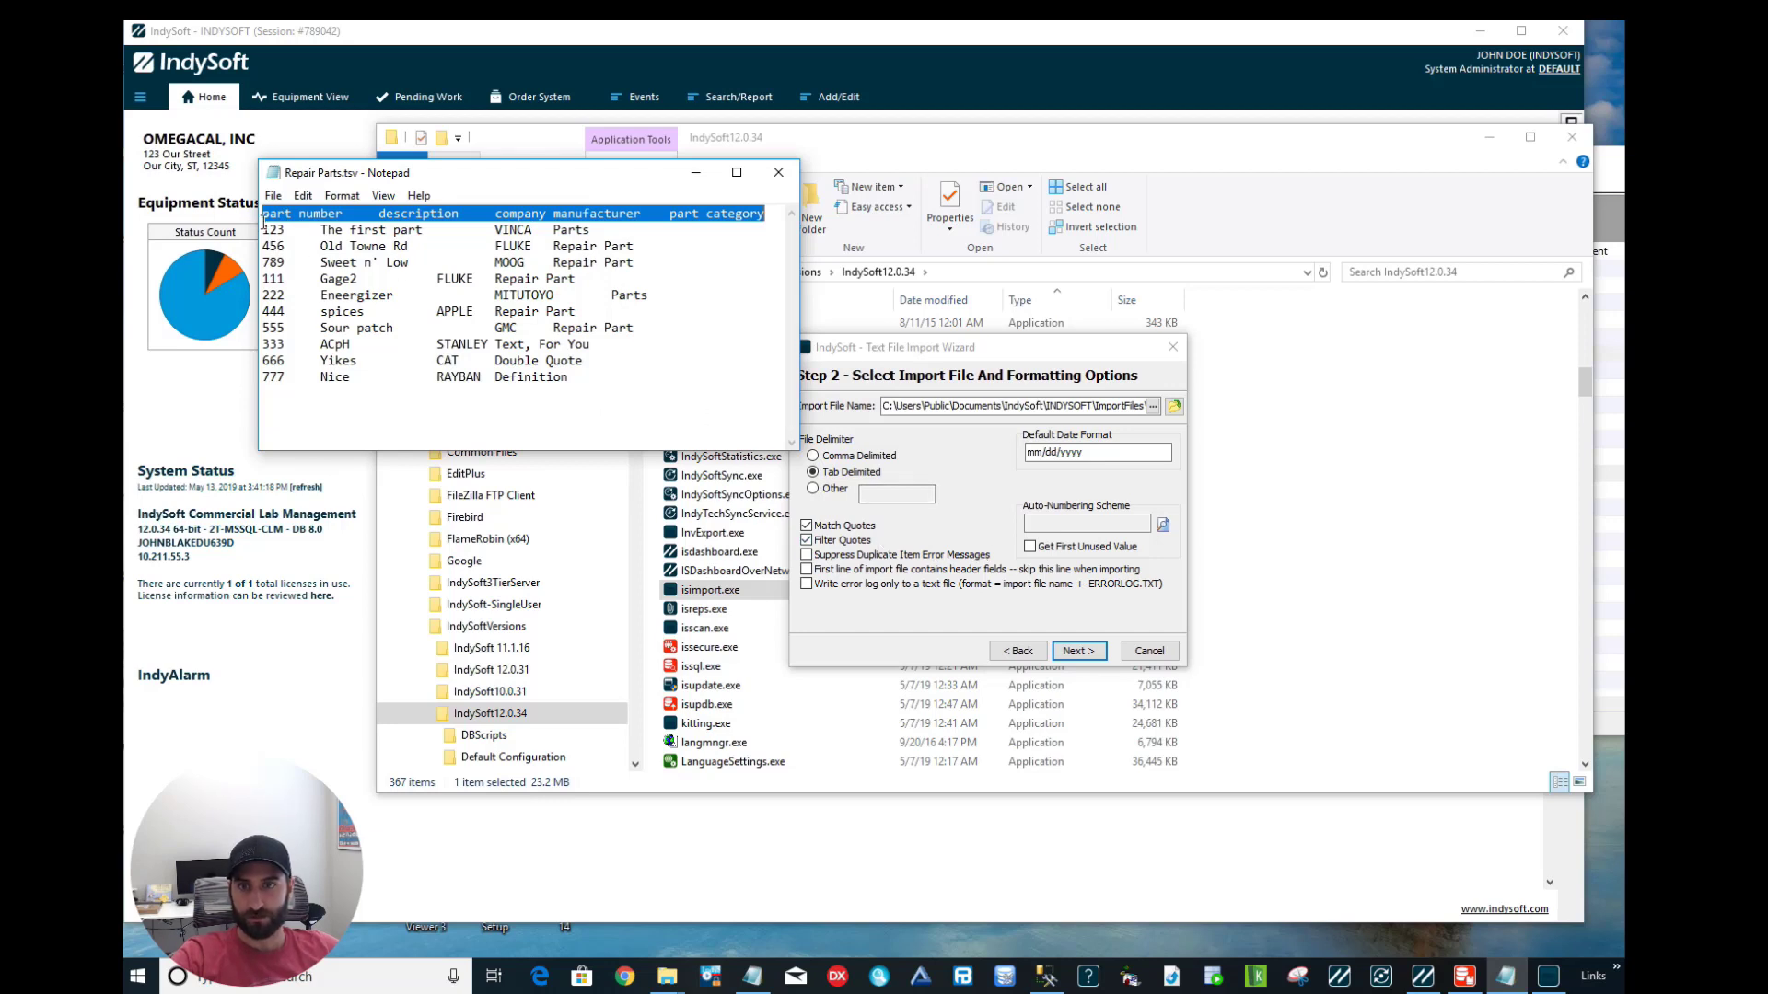
pyautogui.click(807, 570)
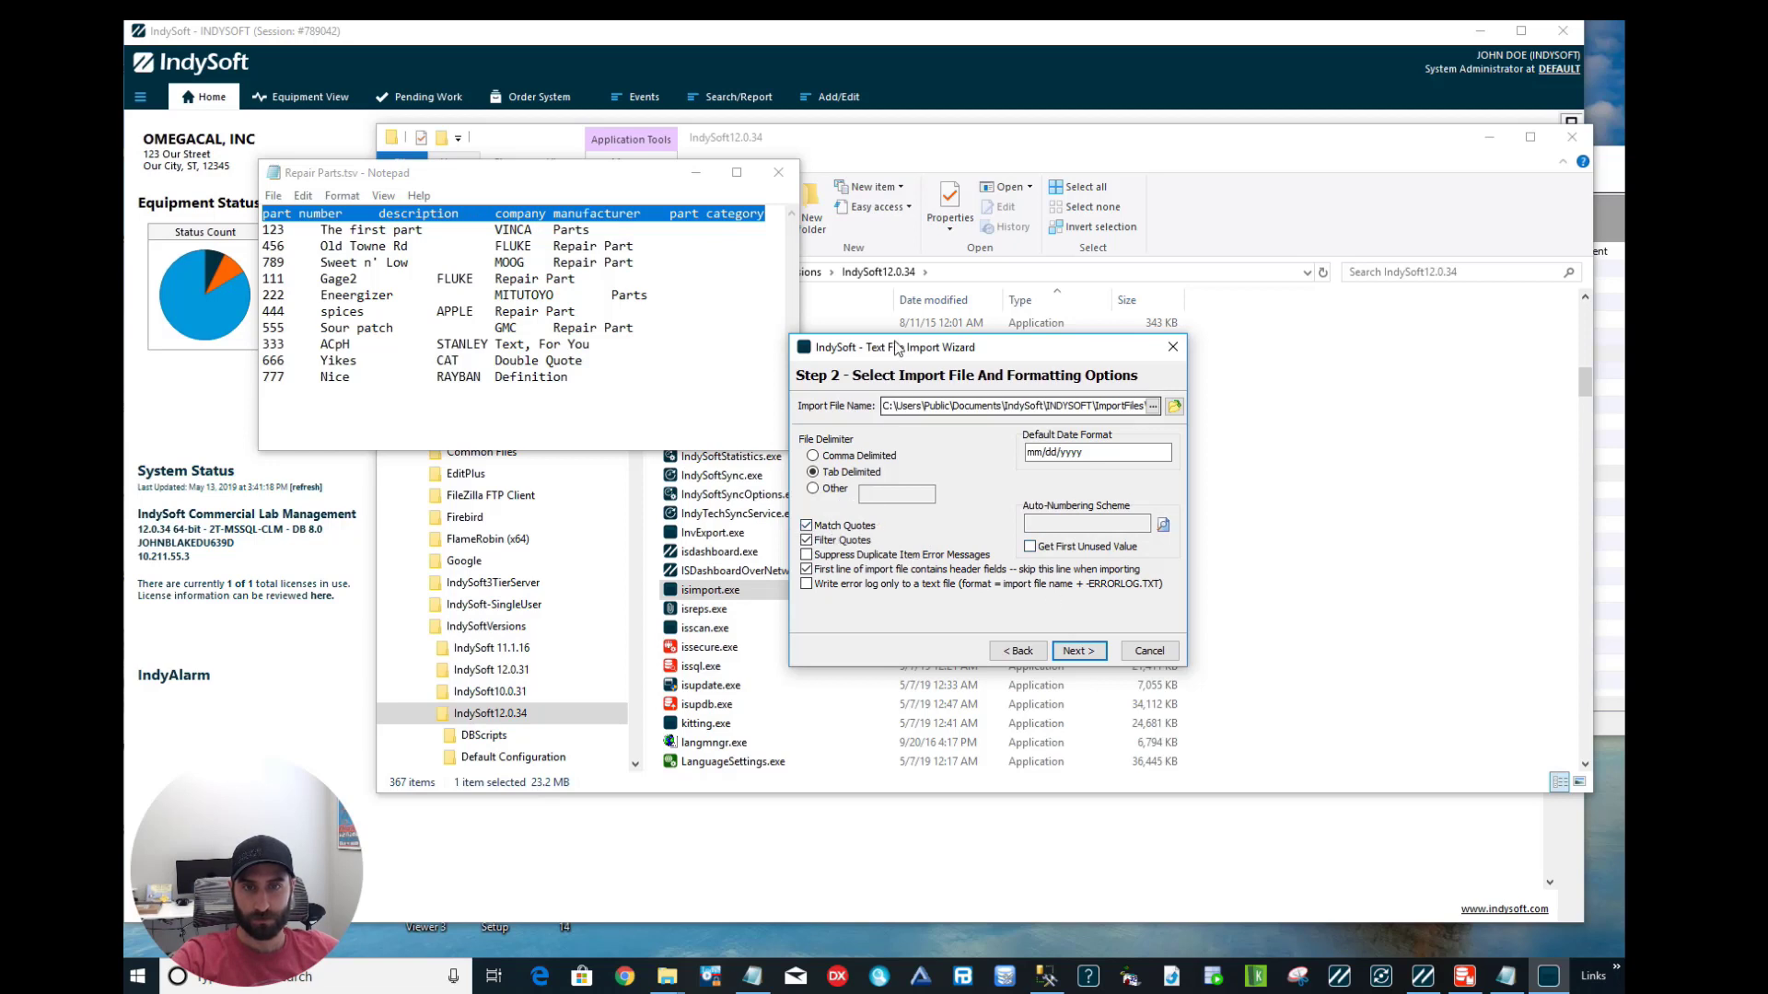
pyautogui.click(1103, 654)
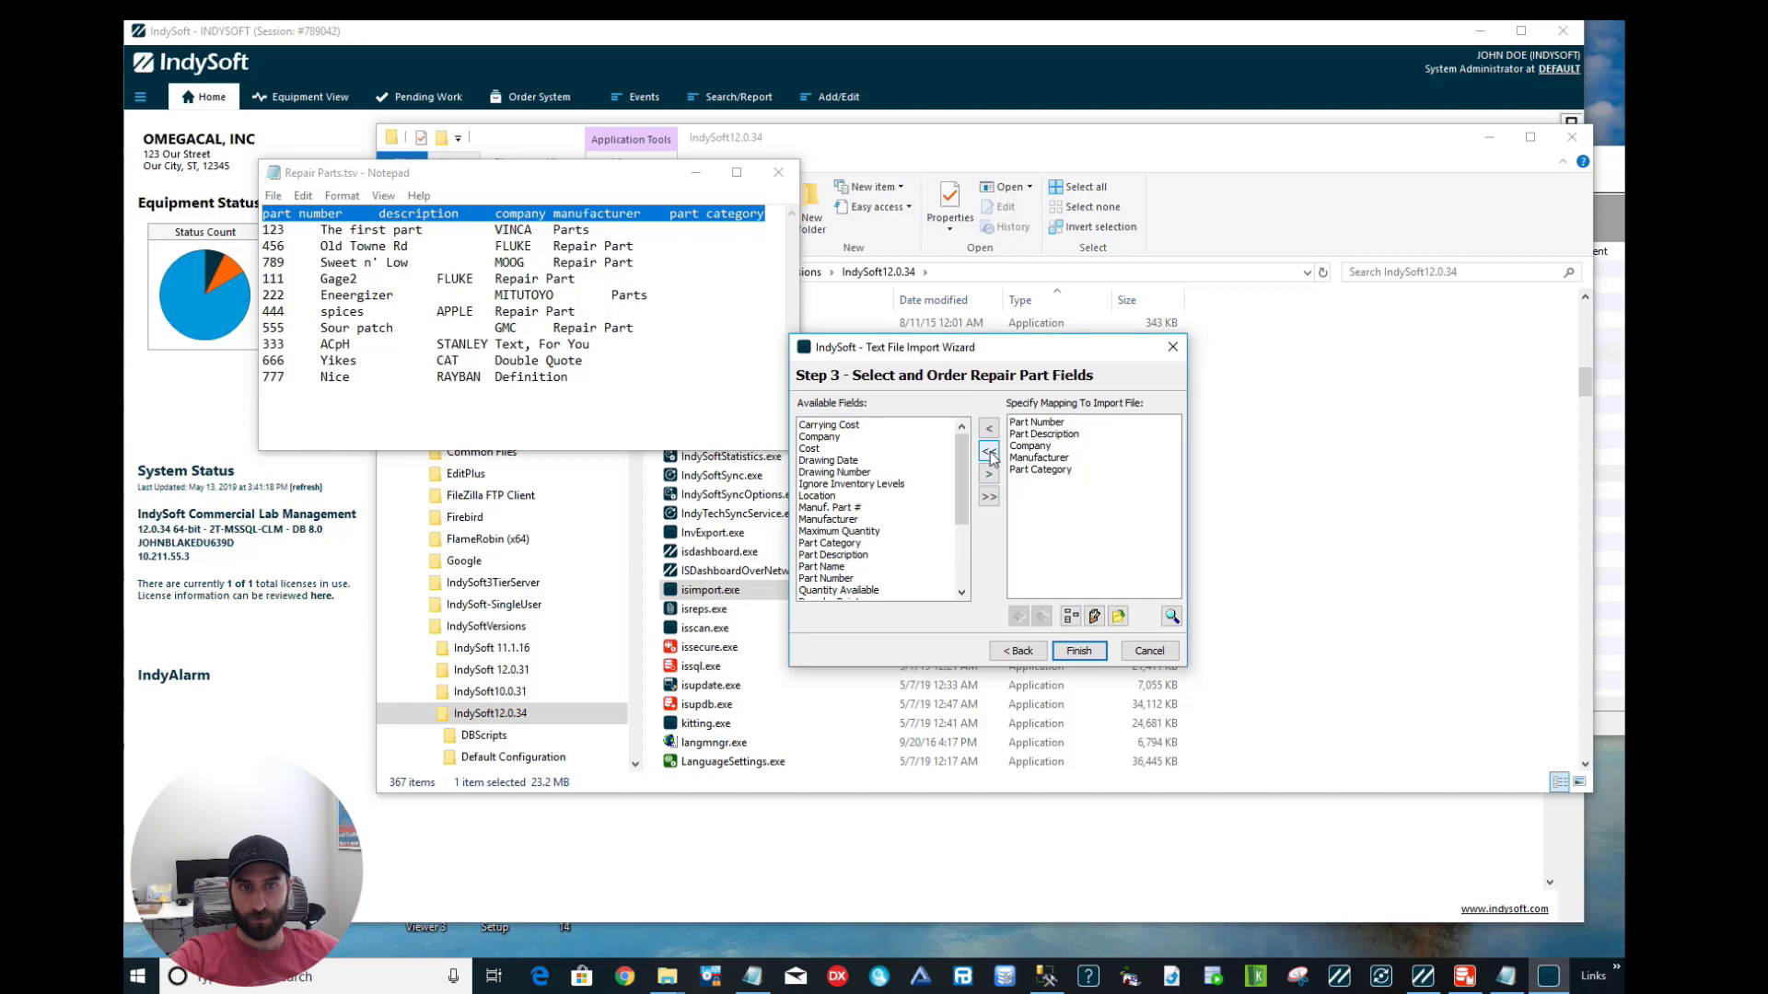
# Clear the field mapping, then map Part Number and Part Description as the first two fields.
pyautogui.click(989, 452)
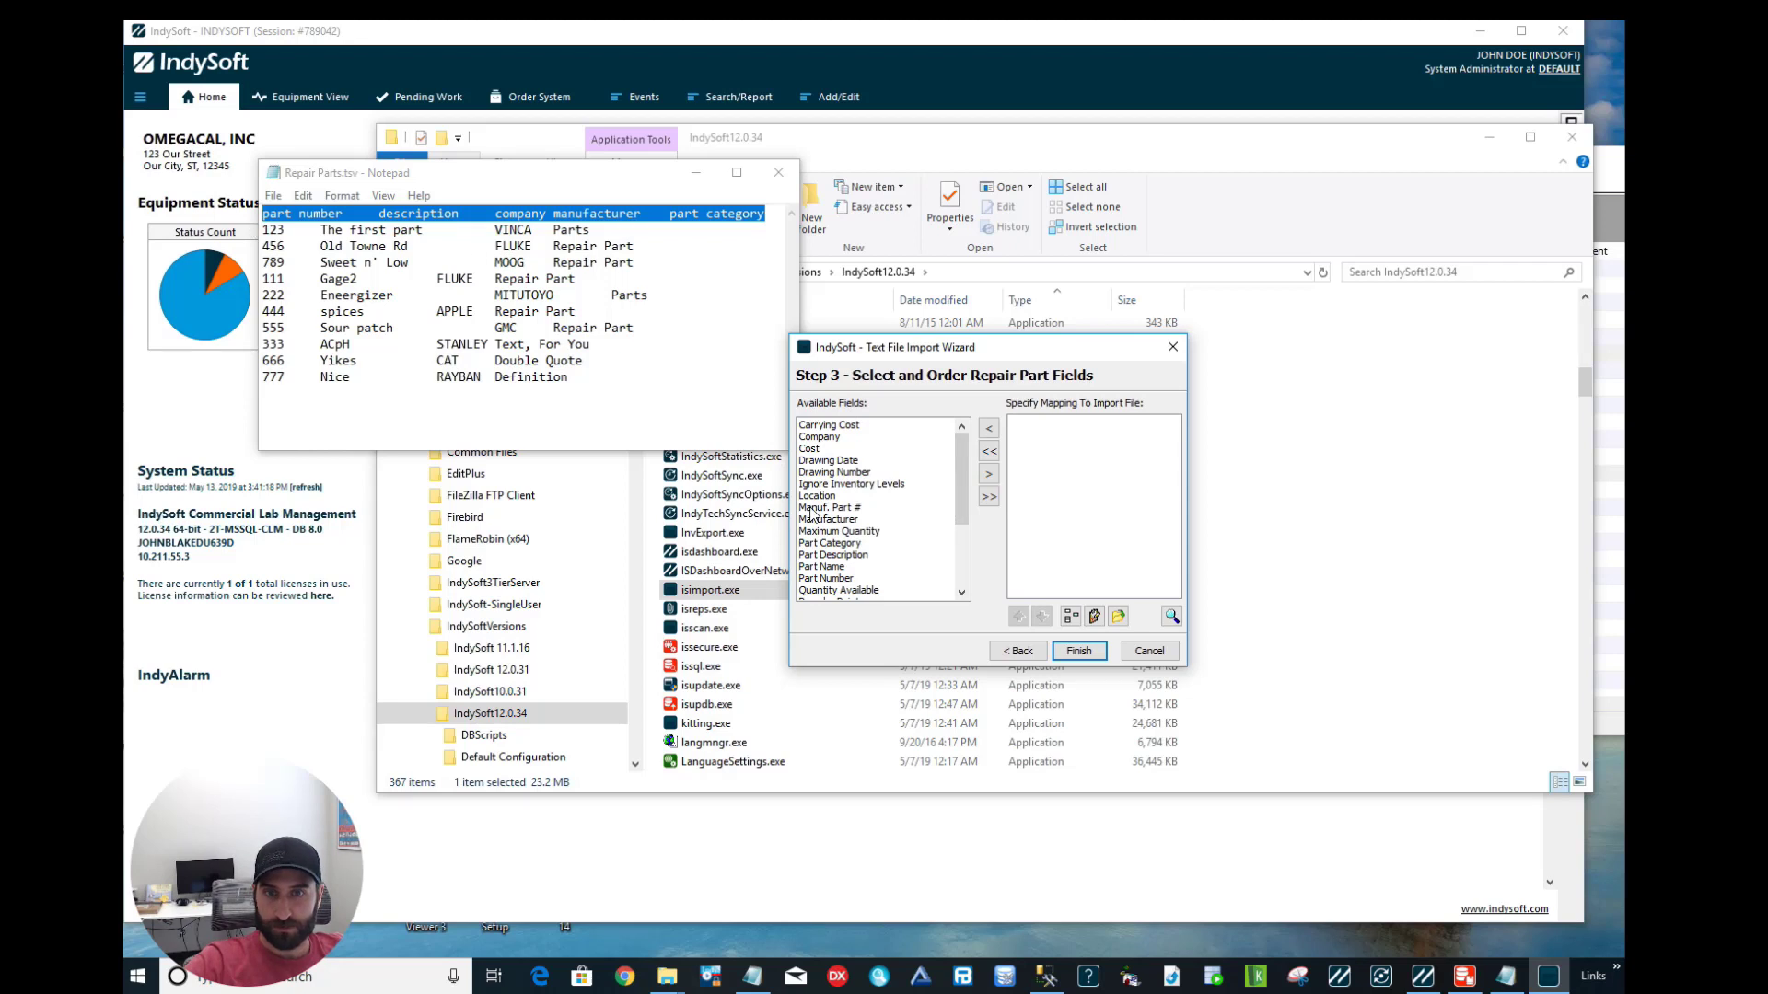
pyautogui.click(834, 580)
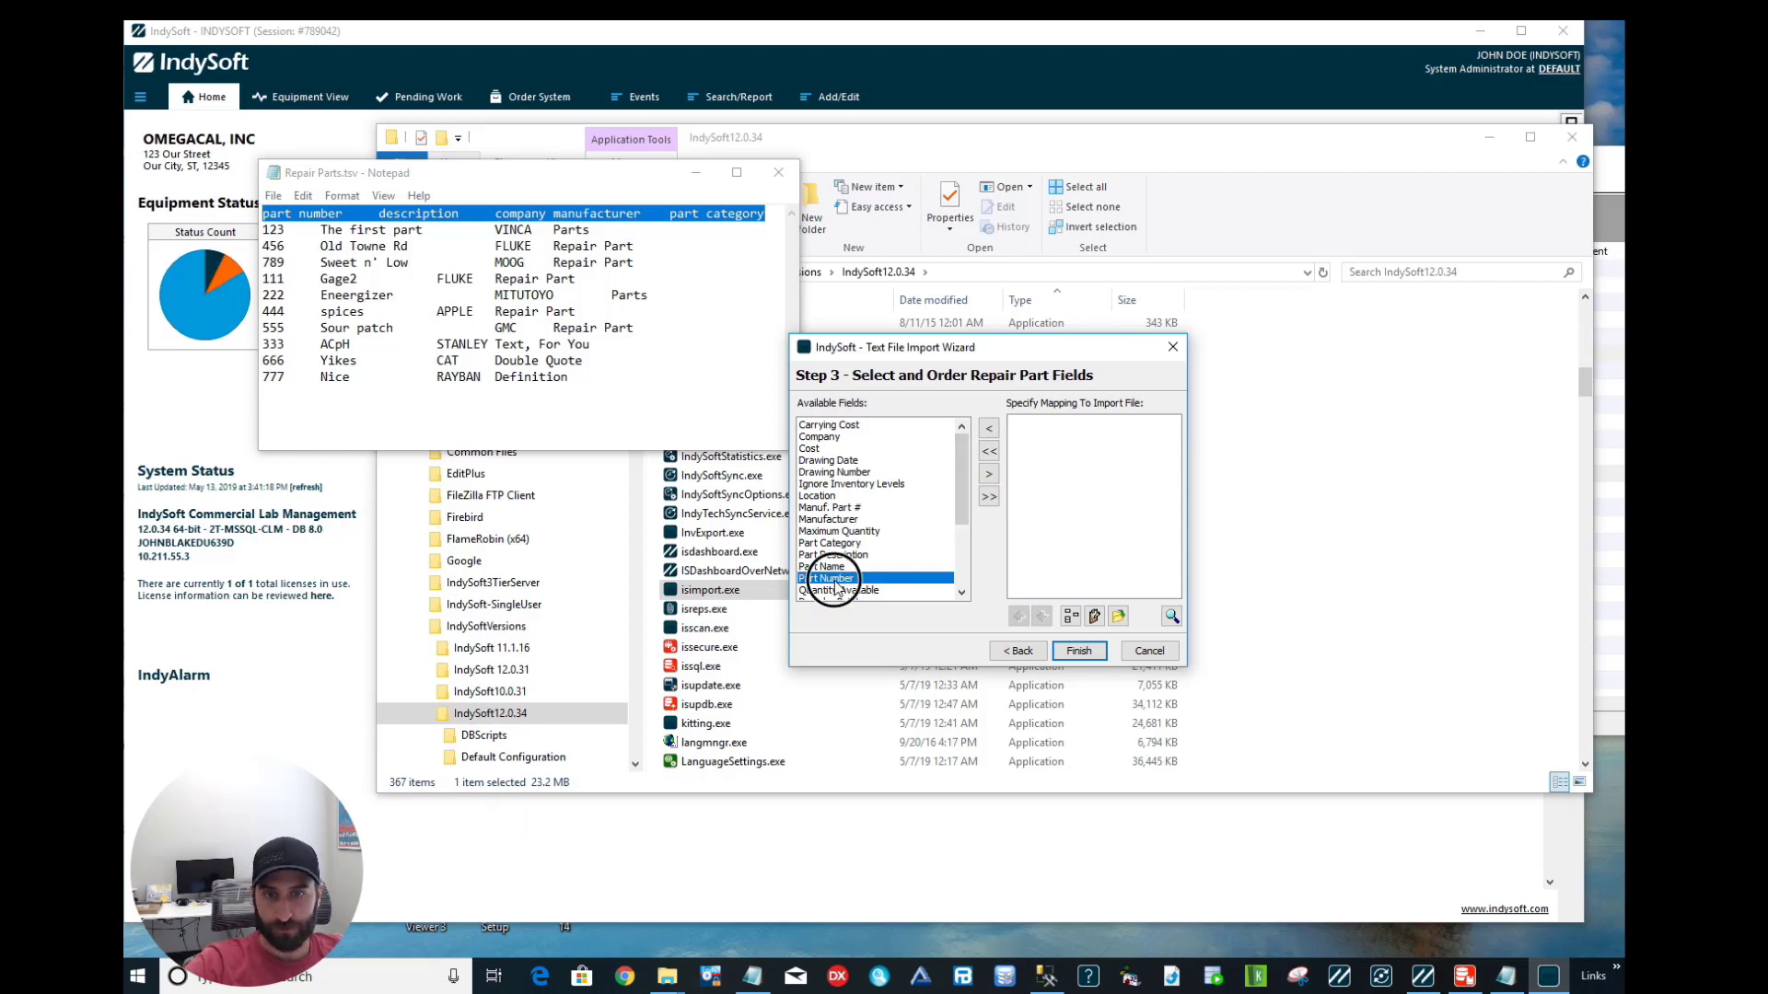
pyautogui.doubleClick(834, 579)
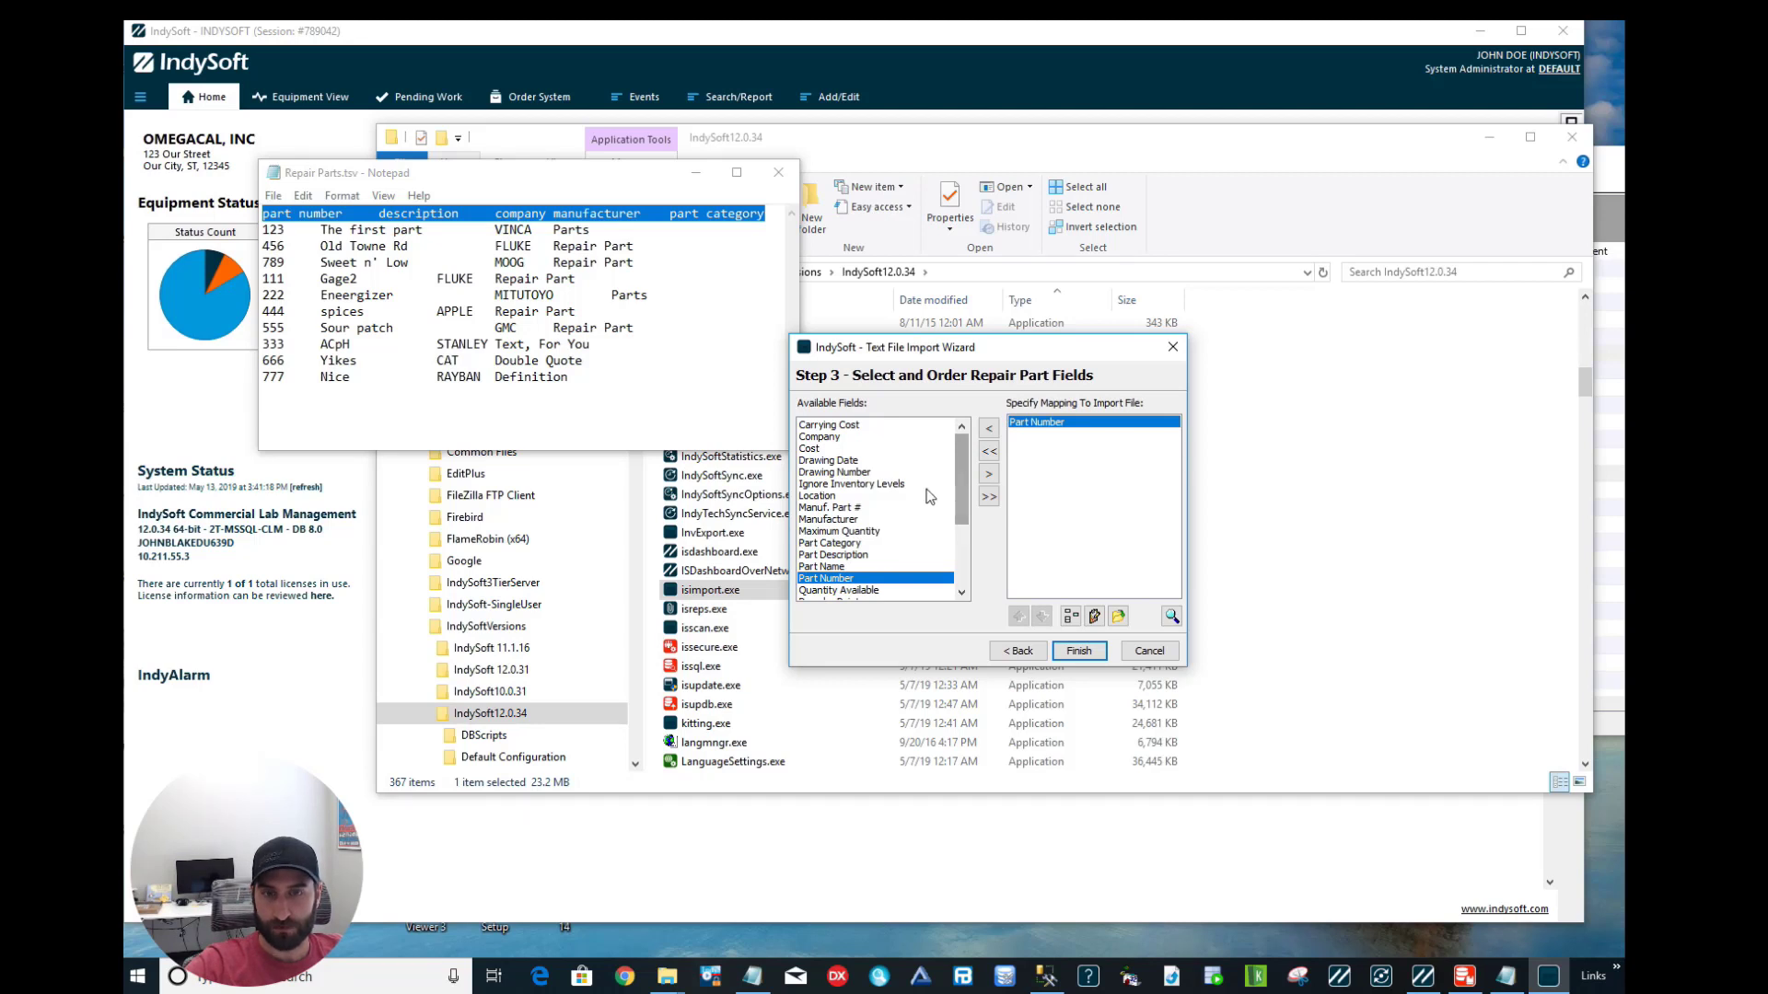
pyautogui.click(848, 555)
pyautogui.doubleClick(848, 555)
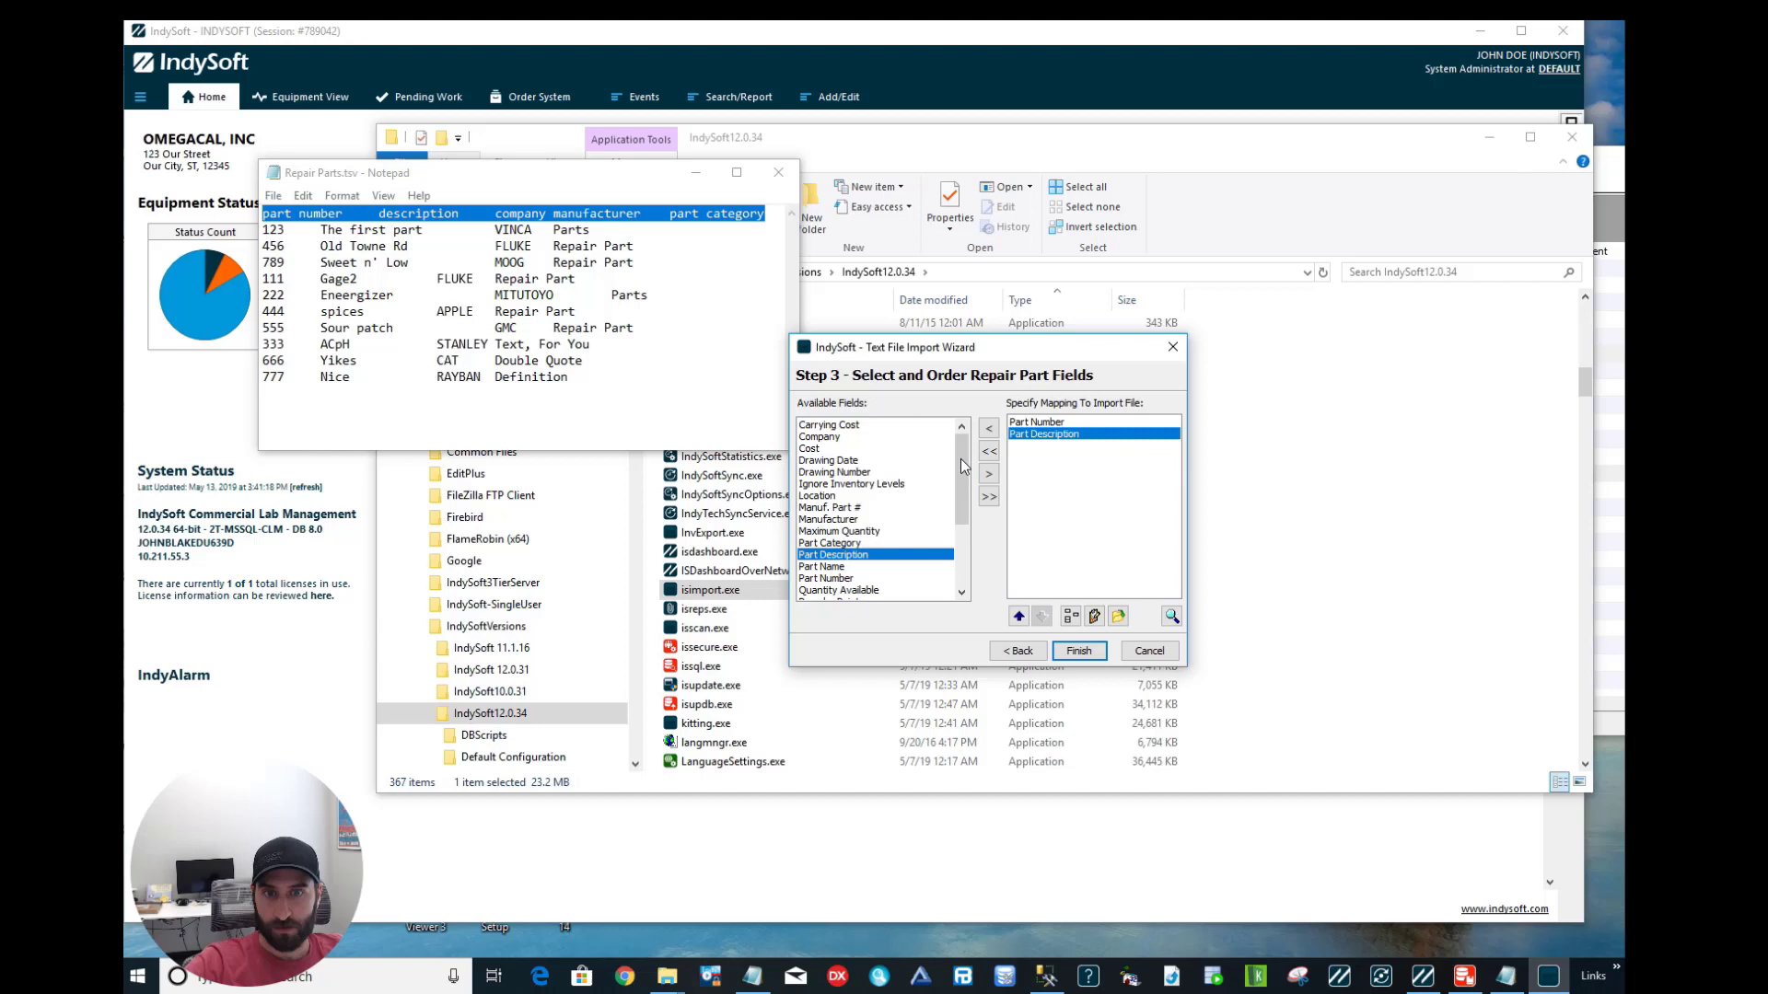
# Map Company with default value ABC, then Manufacturer and Part Category.
pyautogui.doubleClick(822, 437)
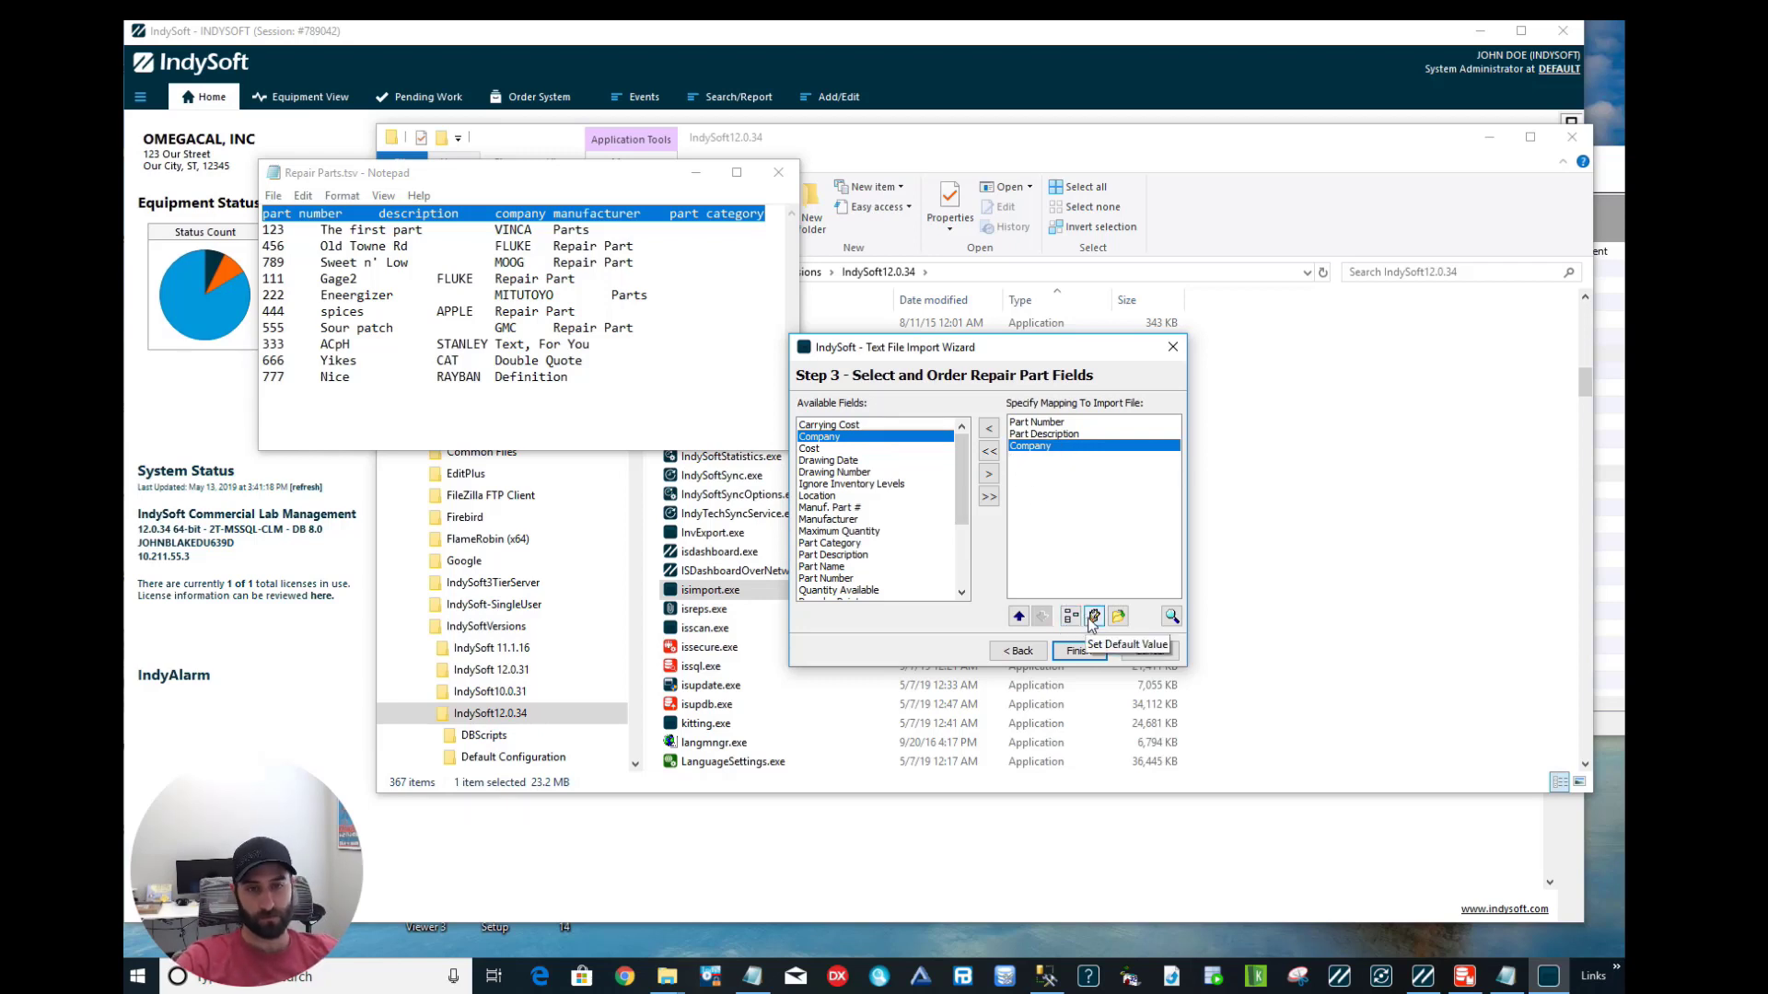
pyautogui.click(1092, 616)
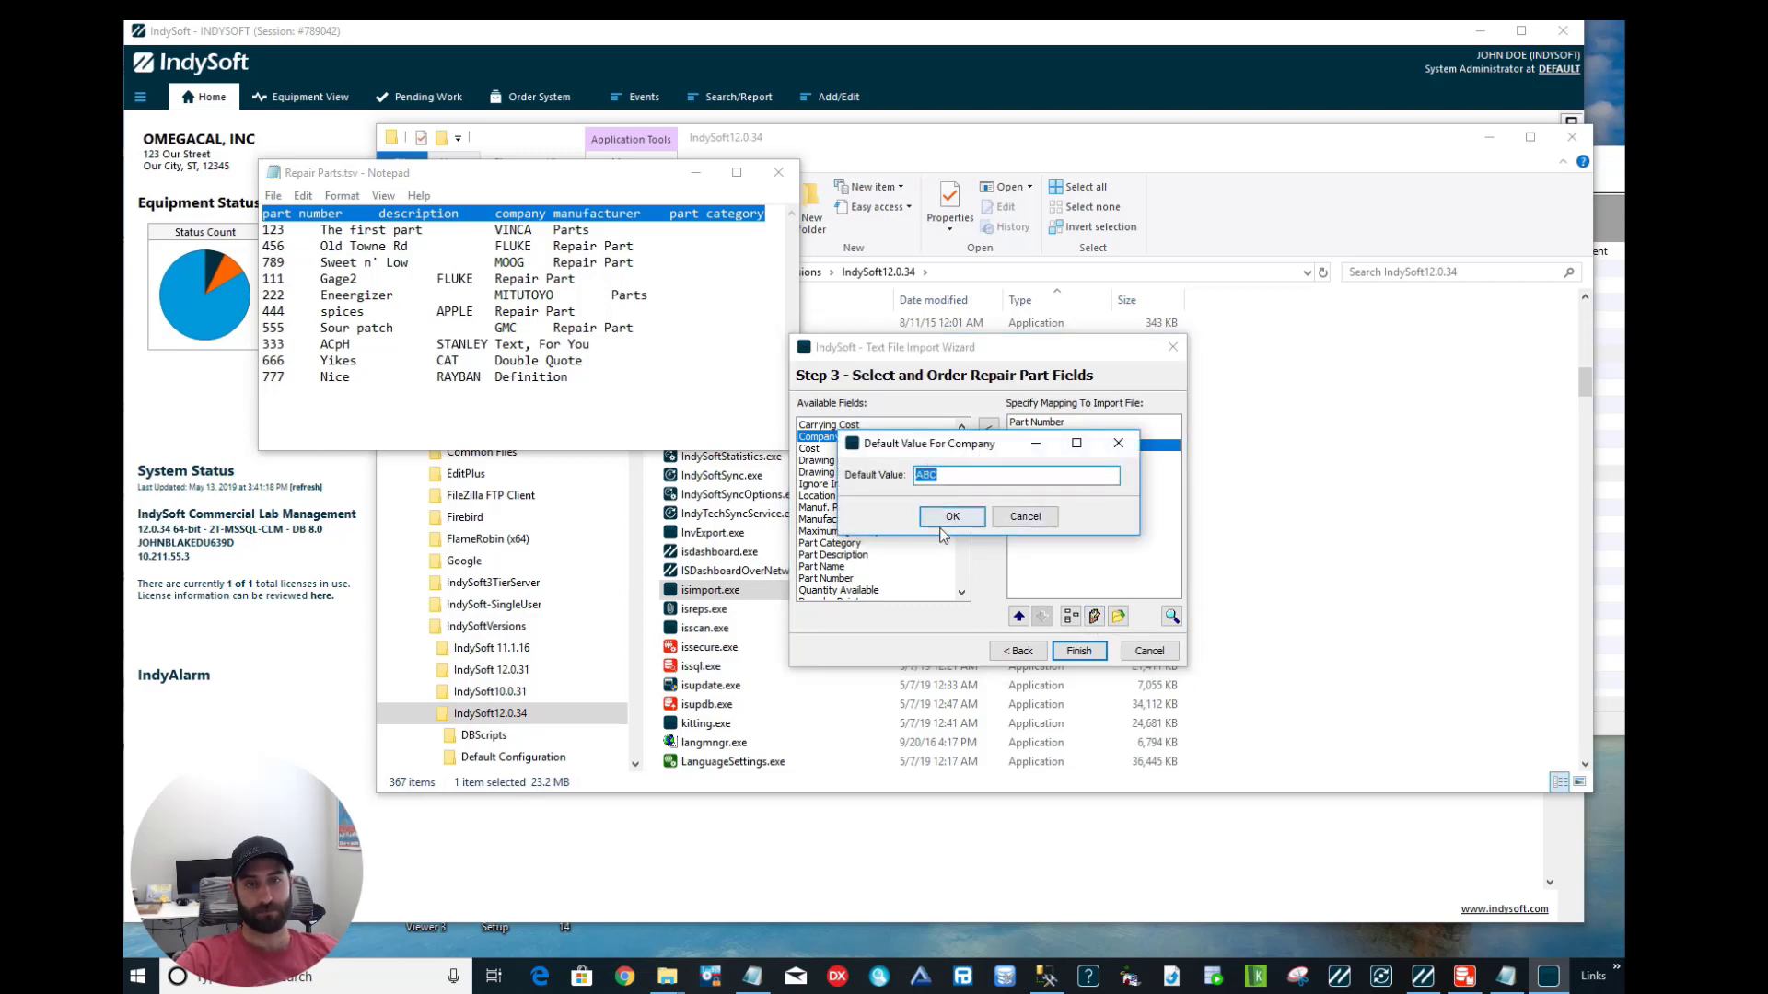
pyautogui.click(946, 523)
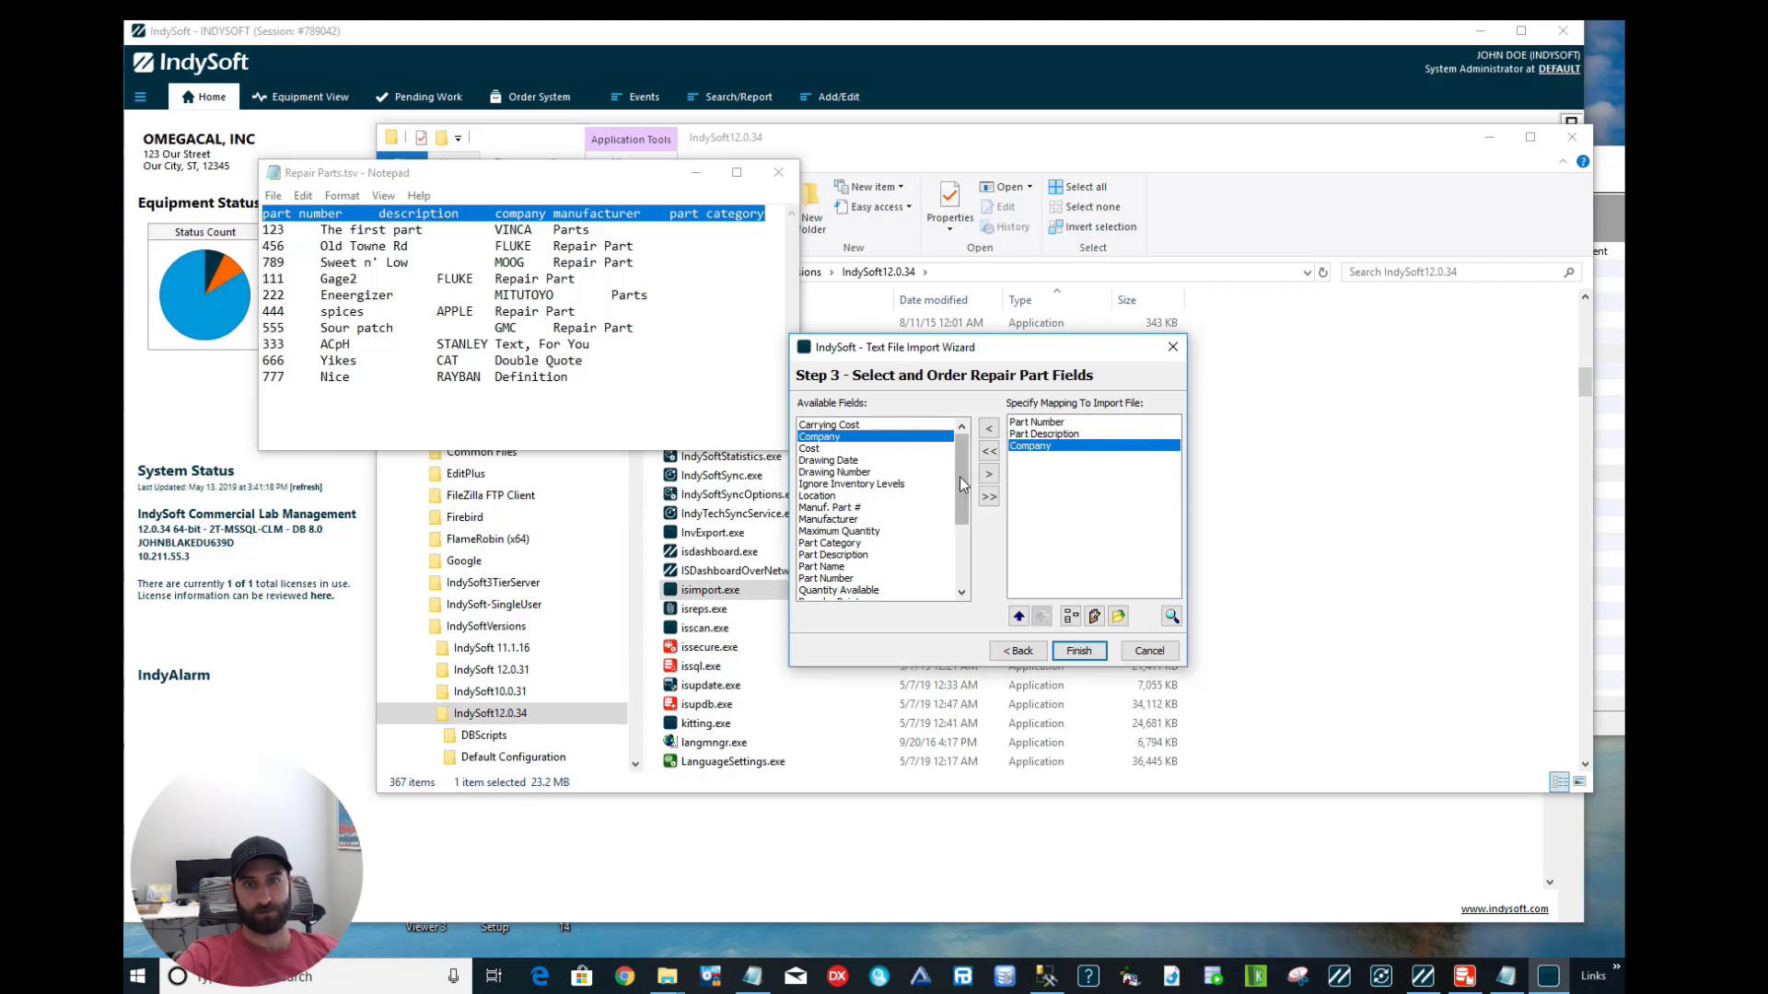
pyautogui.moveTo(961, 481); pyautogui.dragTo(965, 500)
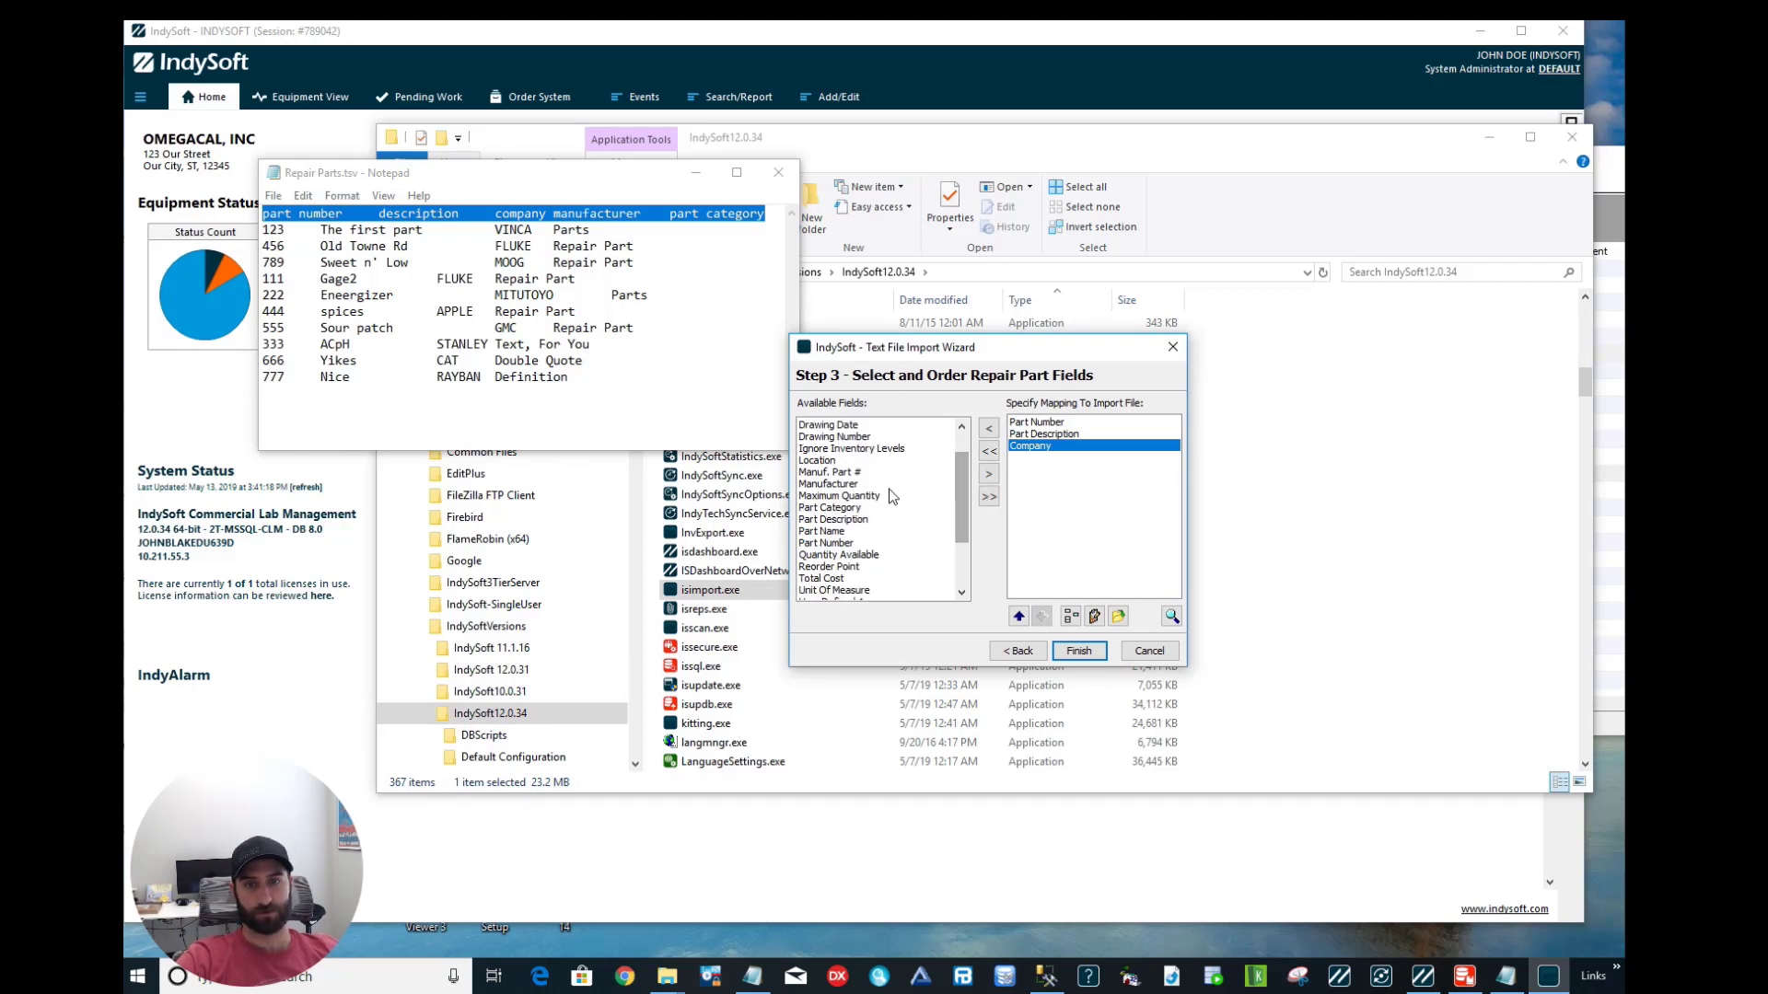
pyautogui.doubleClick(841, 483)
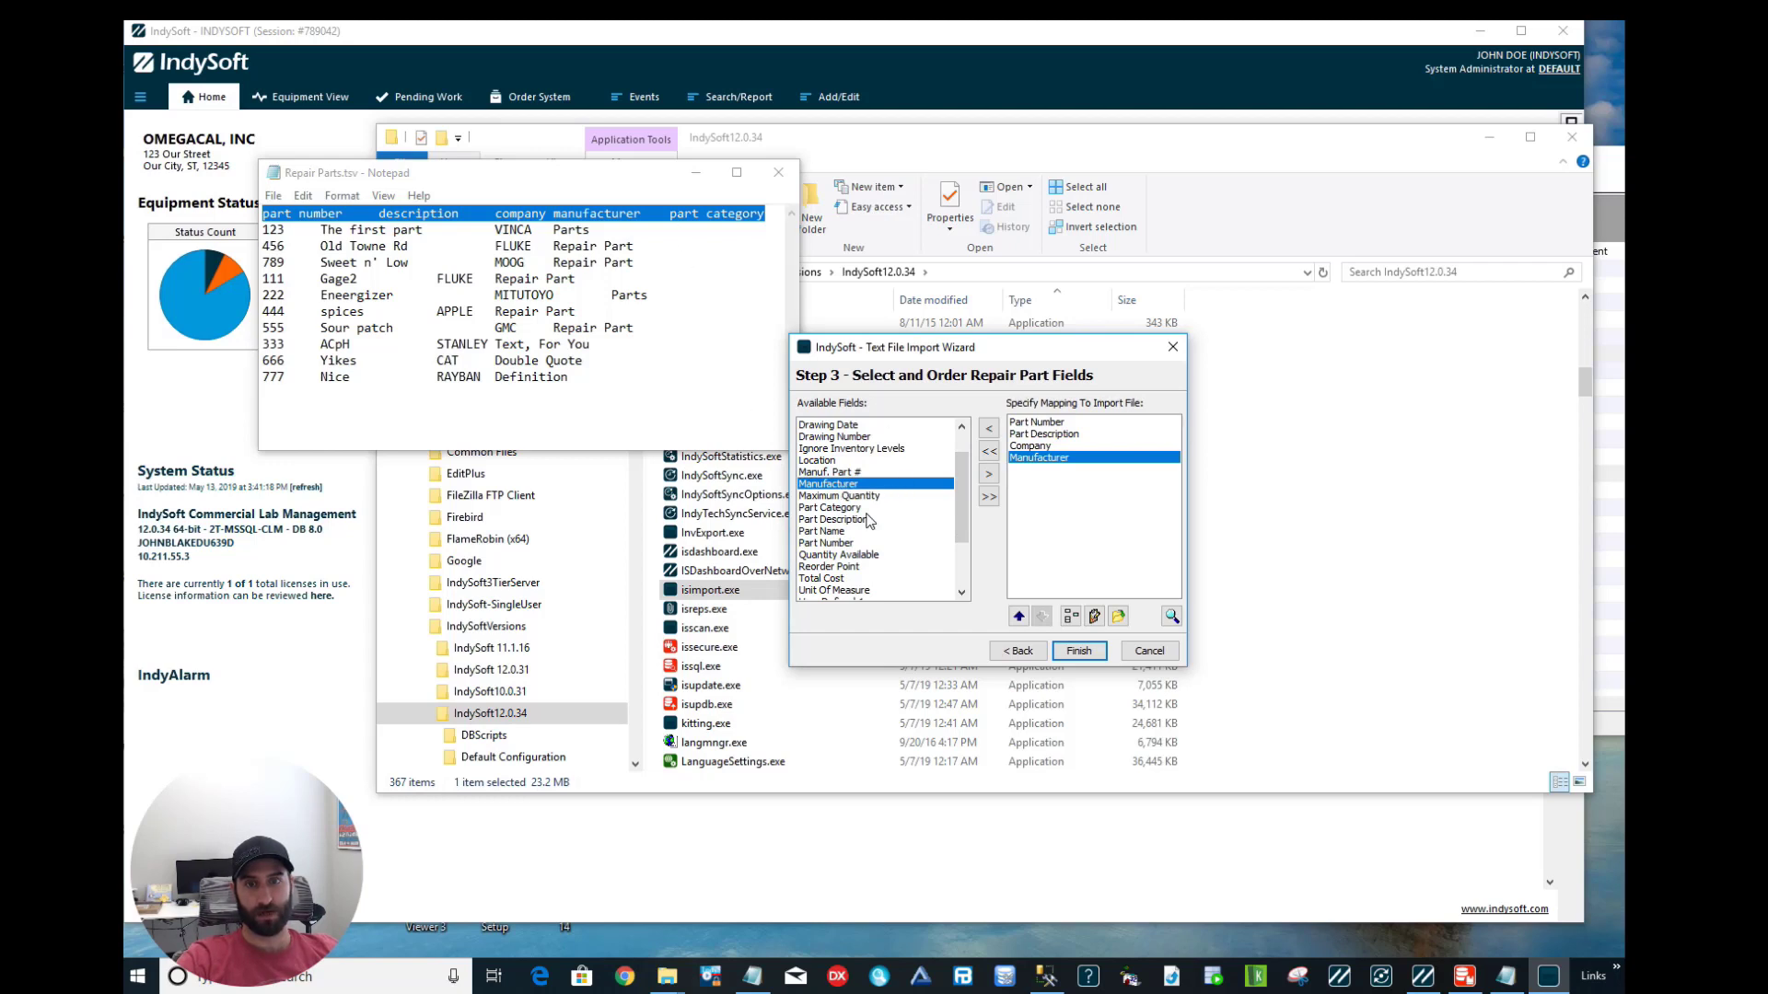
pyautogui.doubleClick(851, 508)
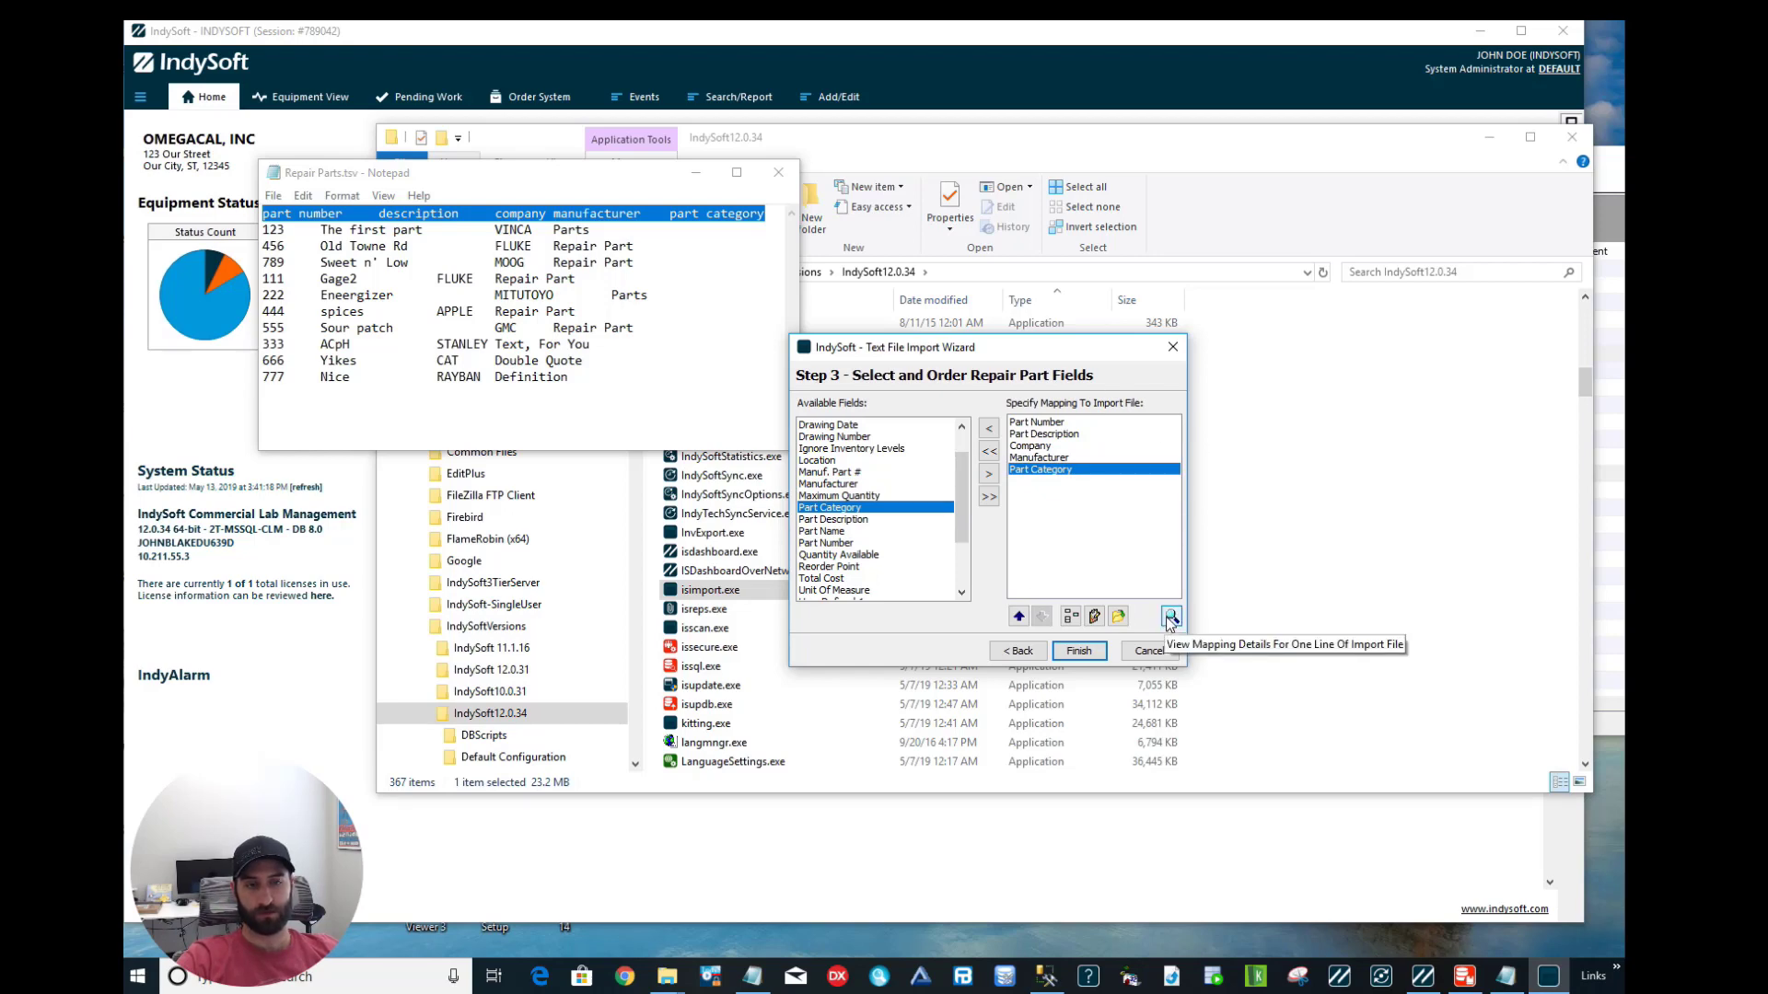
# Preview in Detailed Mapping how the file's first and second lines fill the five fields.
pyautogui.click(1170, 620)
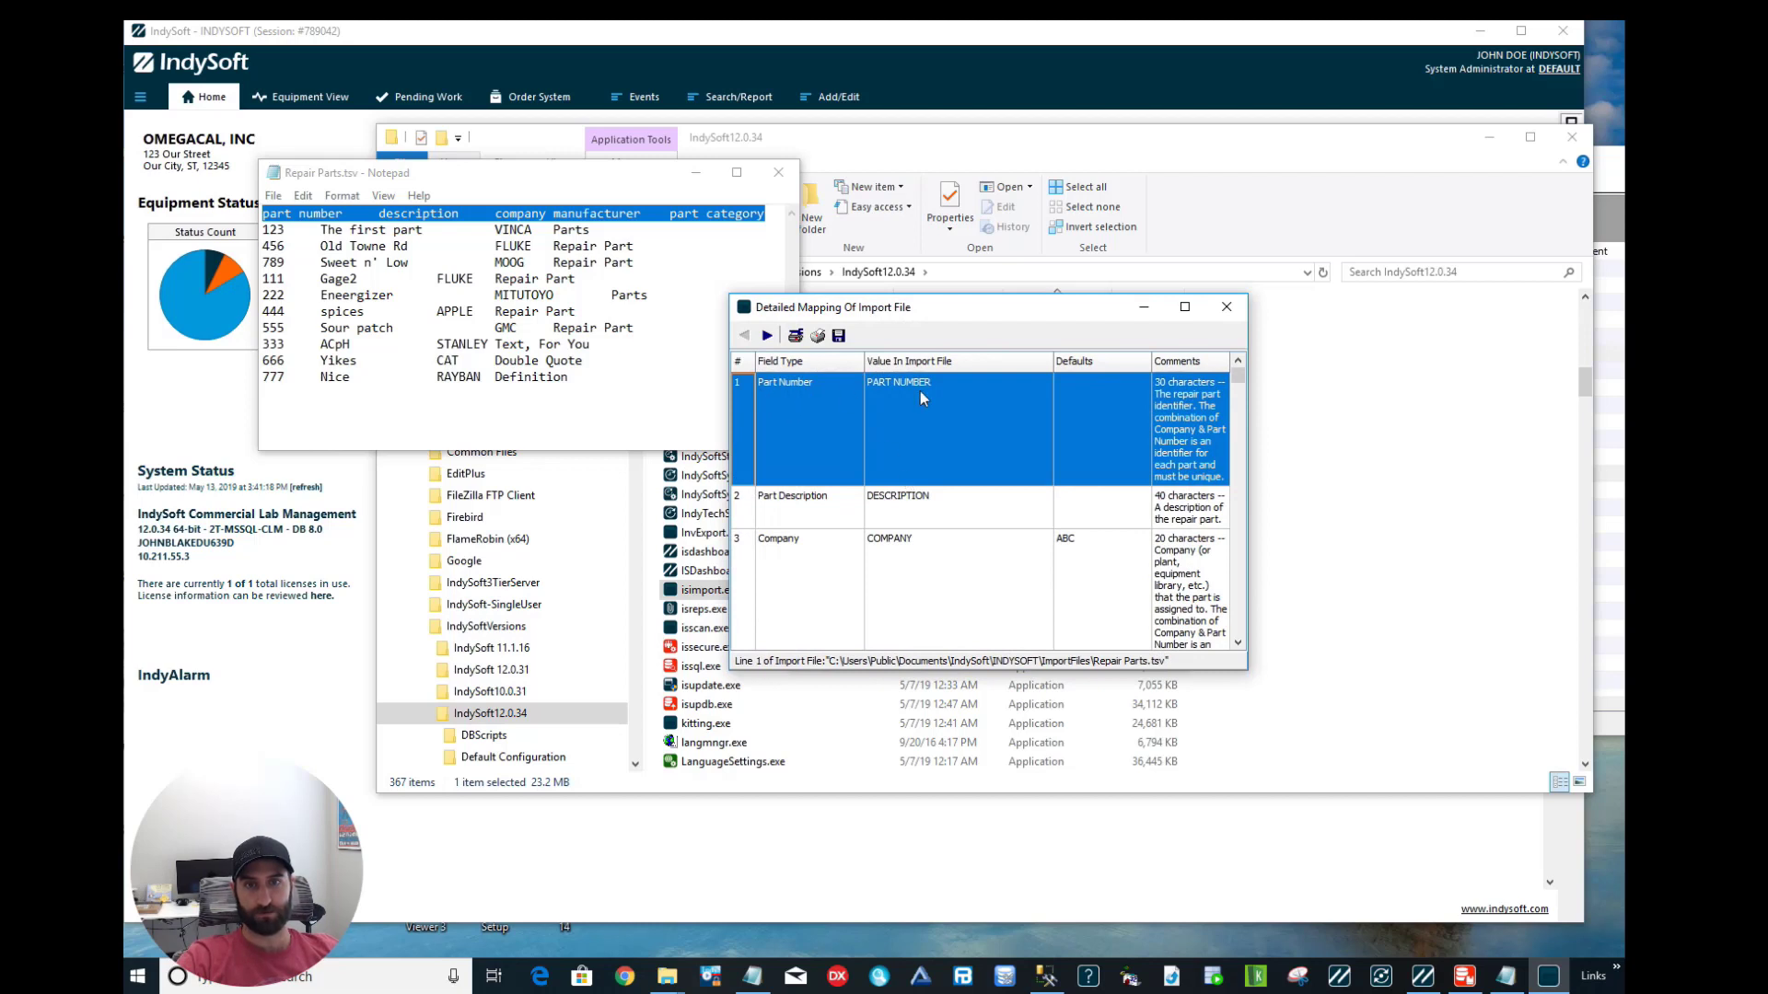
pyautogui.click(1238, 367)
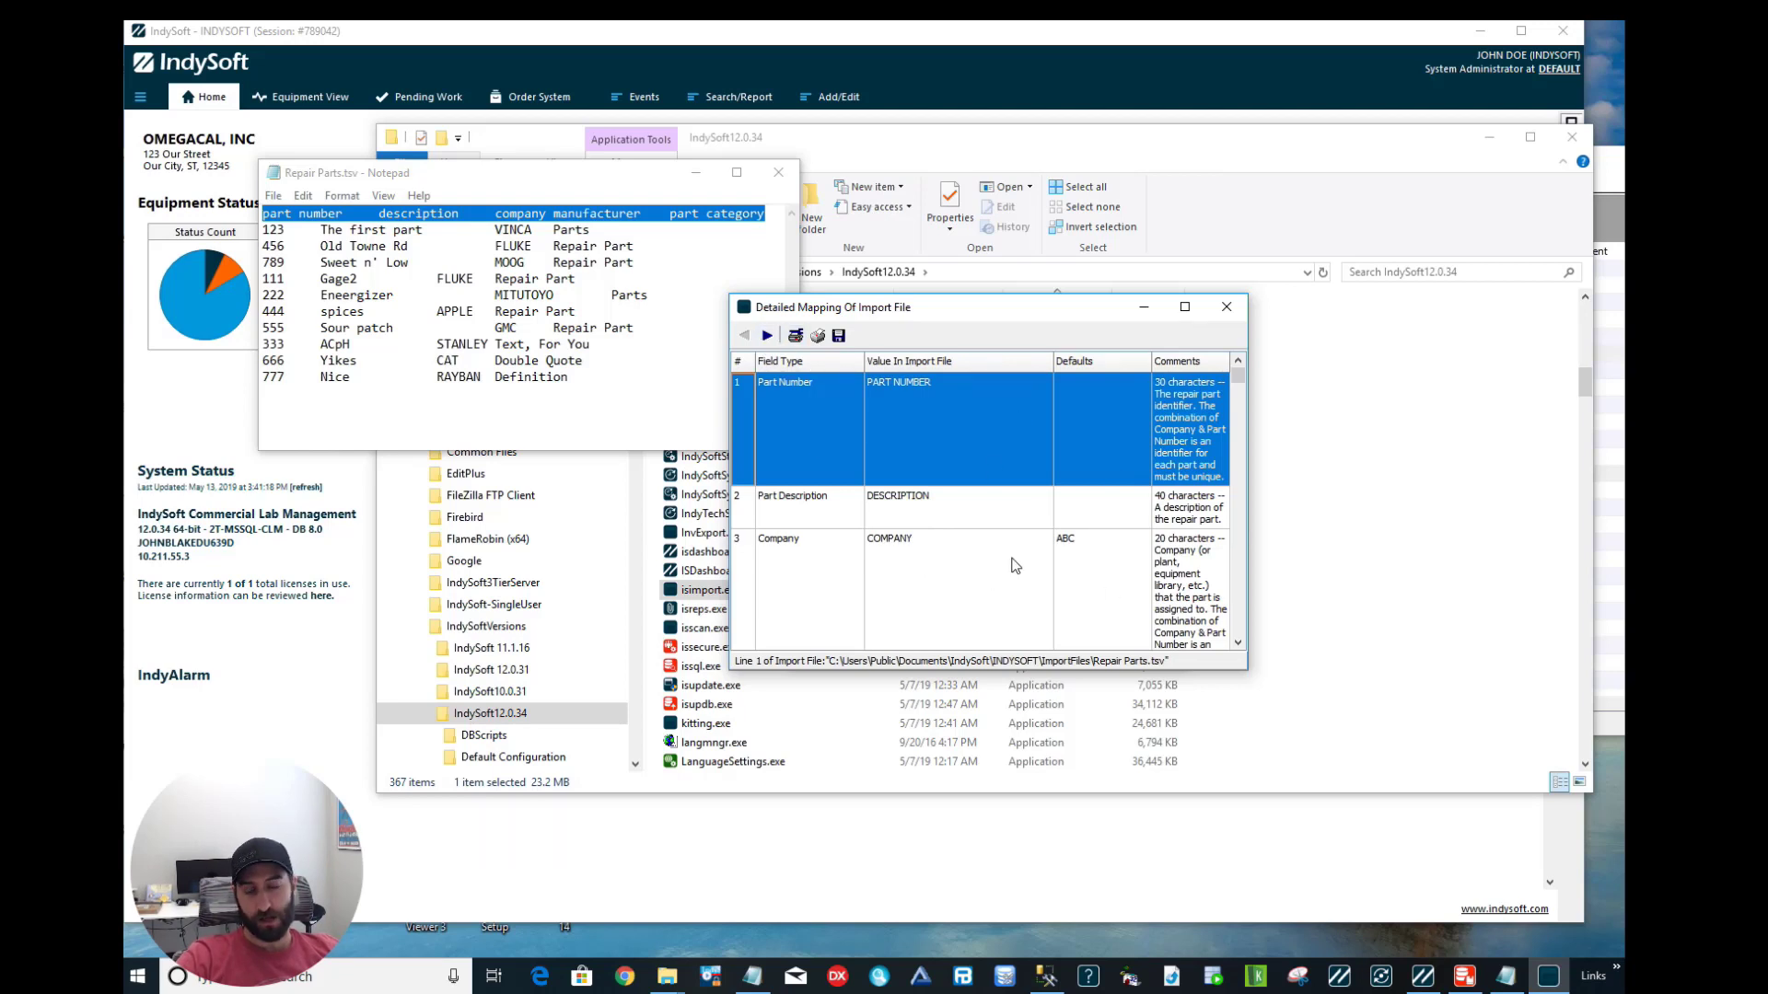
pyautogui.click(768, 337)
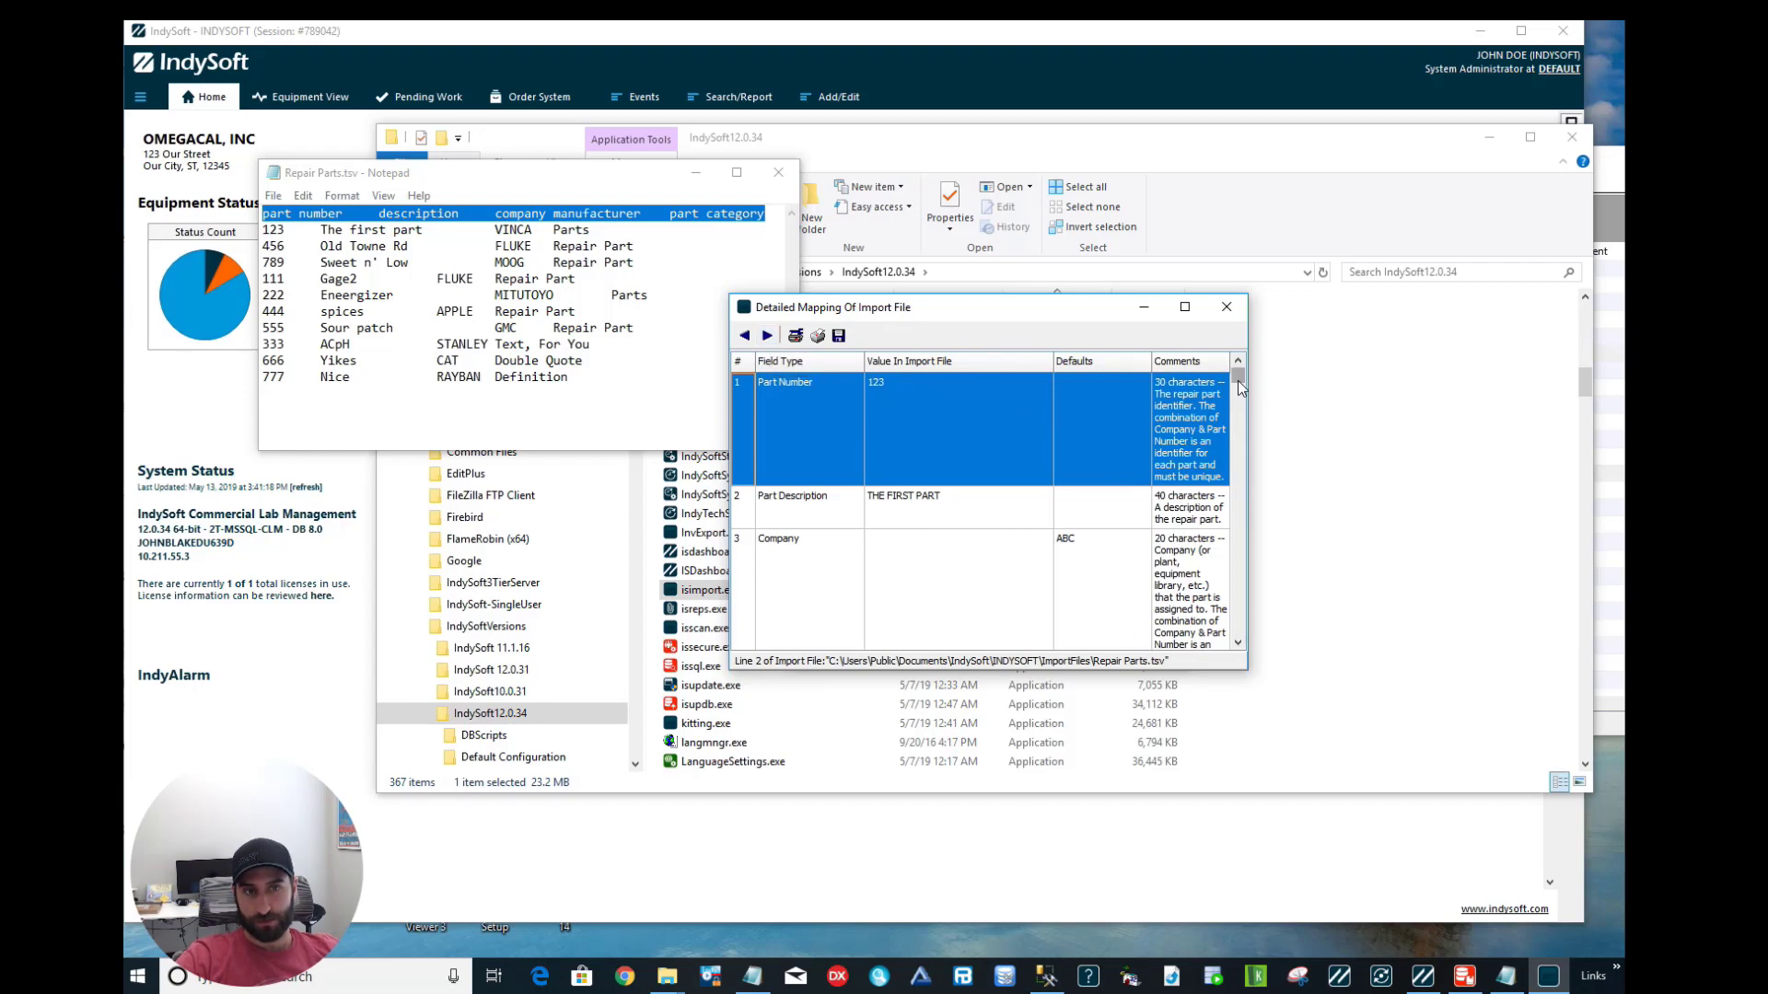
pyautogui.scroll(-3, 1211, 501)
pyautogui.click(1033, 615)
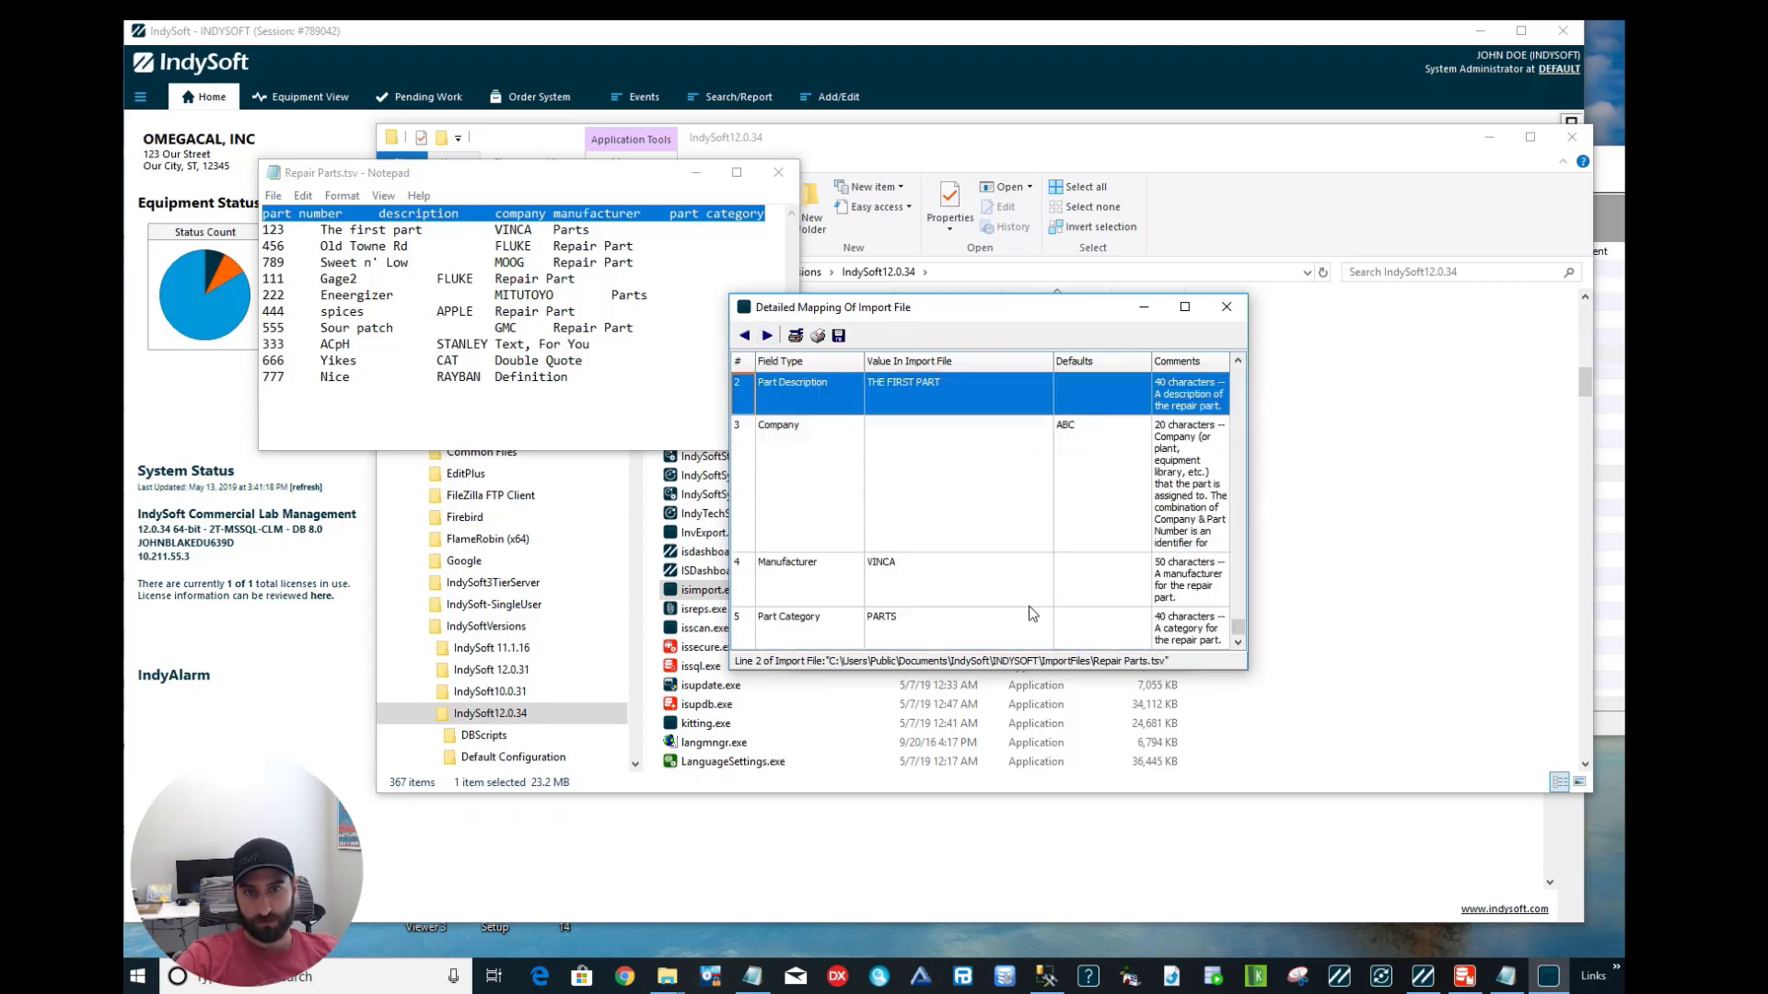
pyautogui.click(1029, 606)
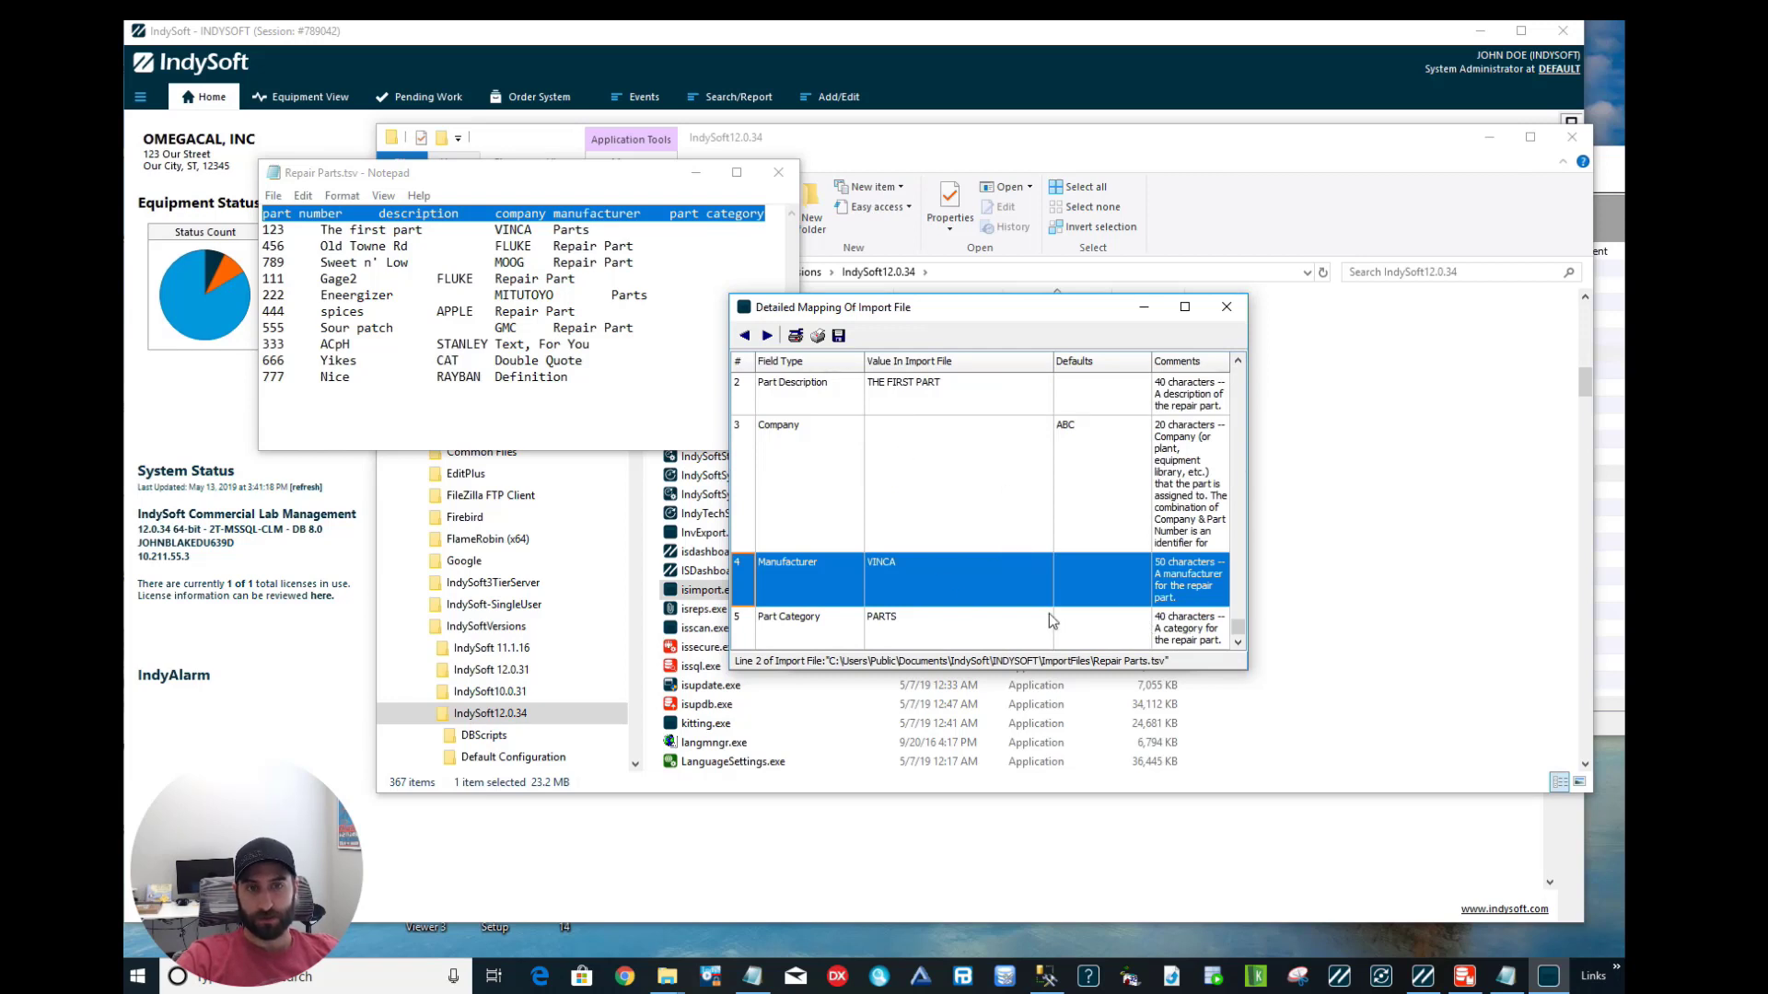
pyautogui.press('Down')
pyautogui.hotkey('ctrl', 'Home')
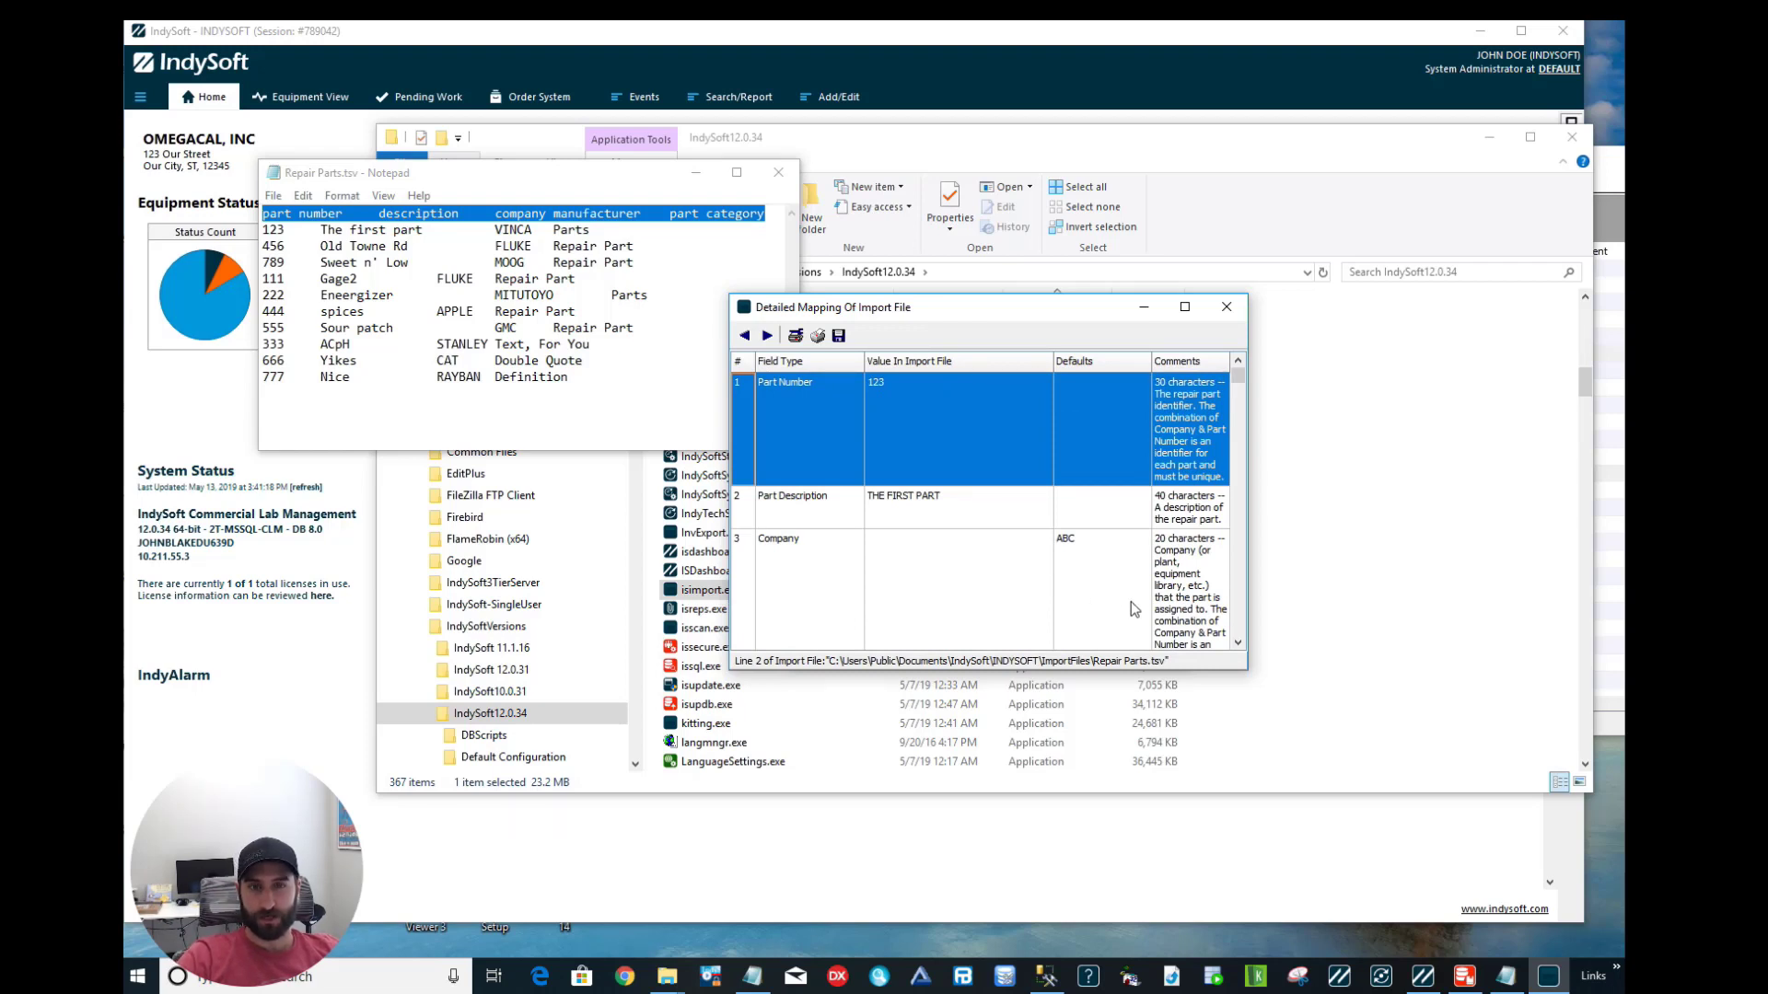
# Enter ABC as the Company default value and close the Detailed Mapping window.
pyautogui.click(1065, 535)
pyautogui.write('ABC')
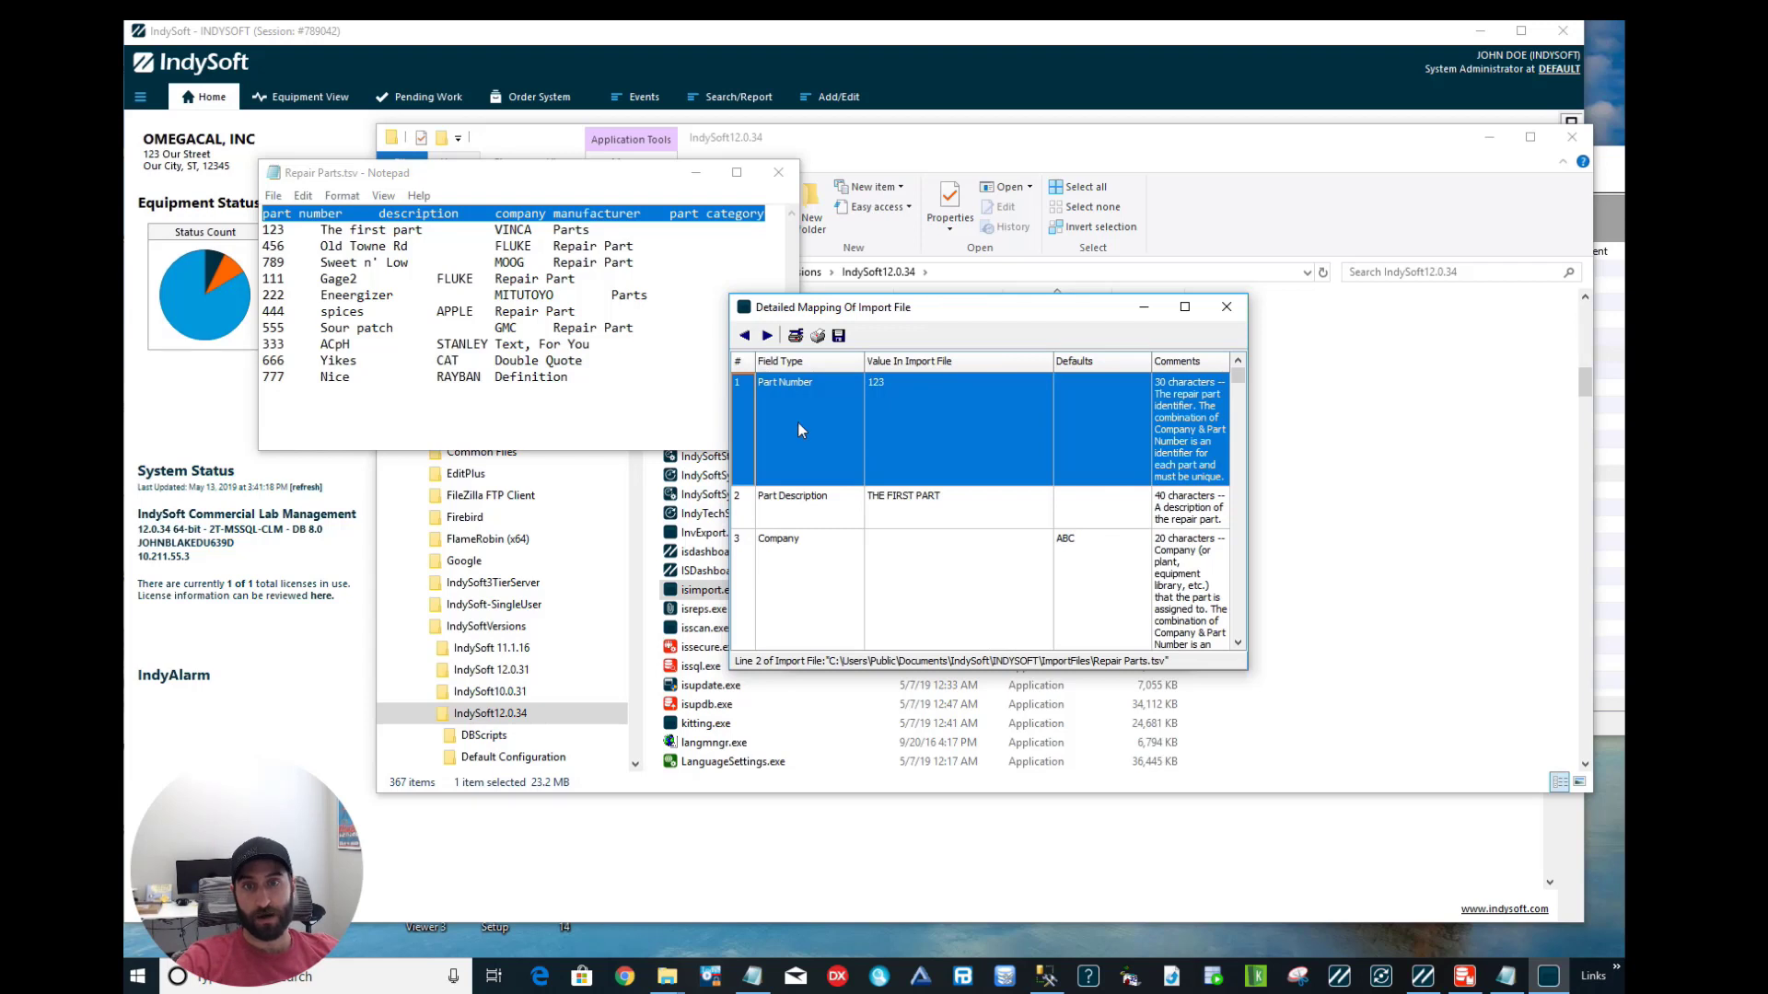
pyautogui.click(1228, 308)
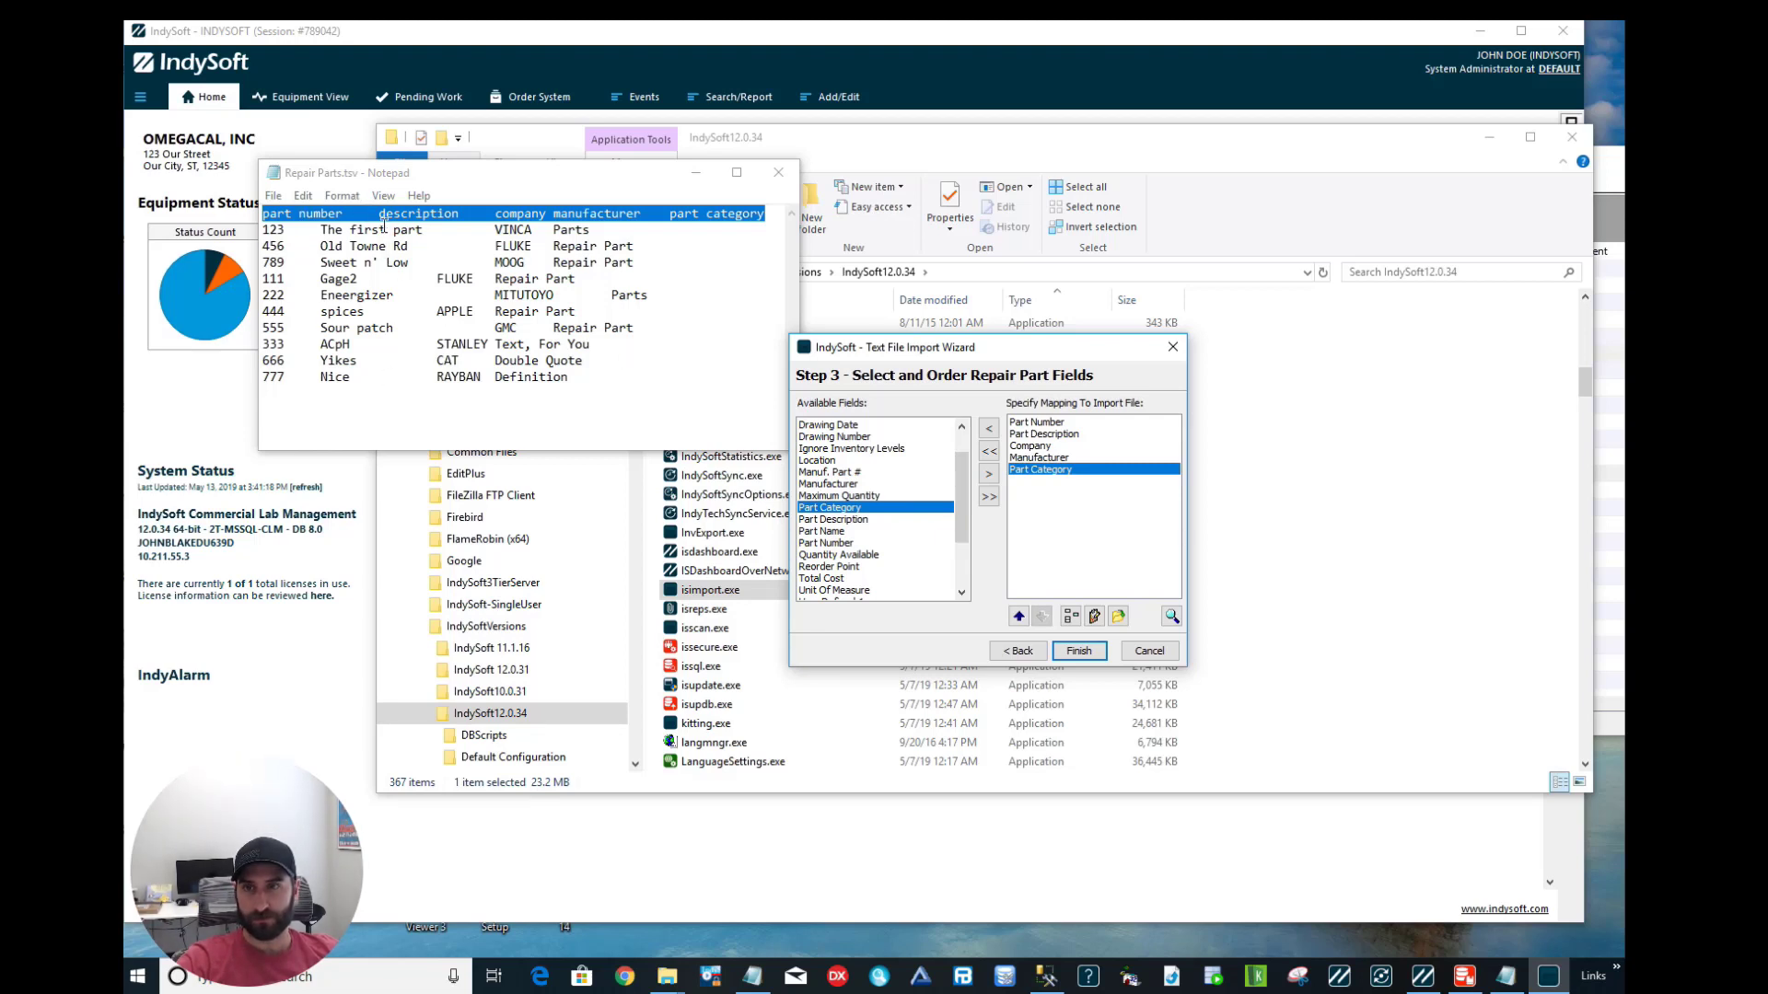
pyautogui.click(1075, 619)
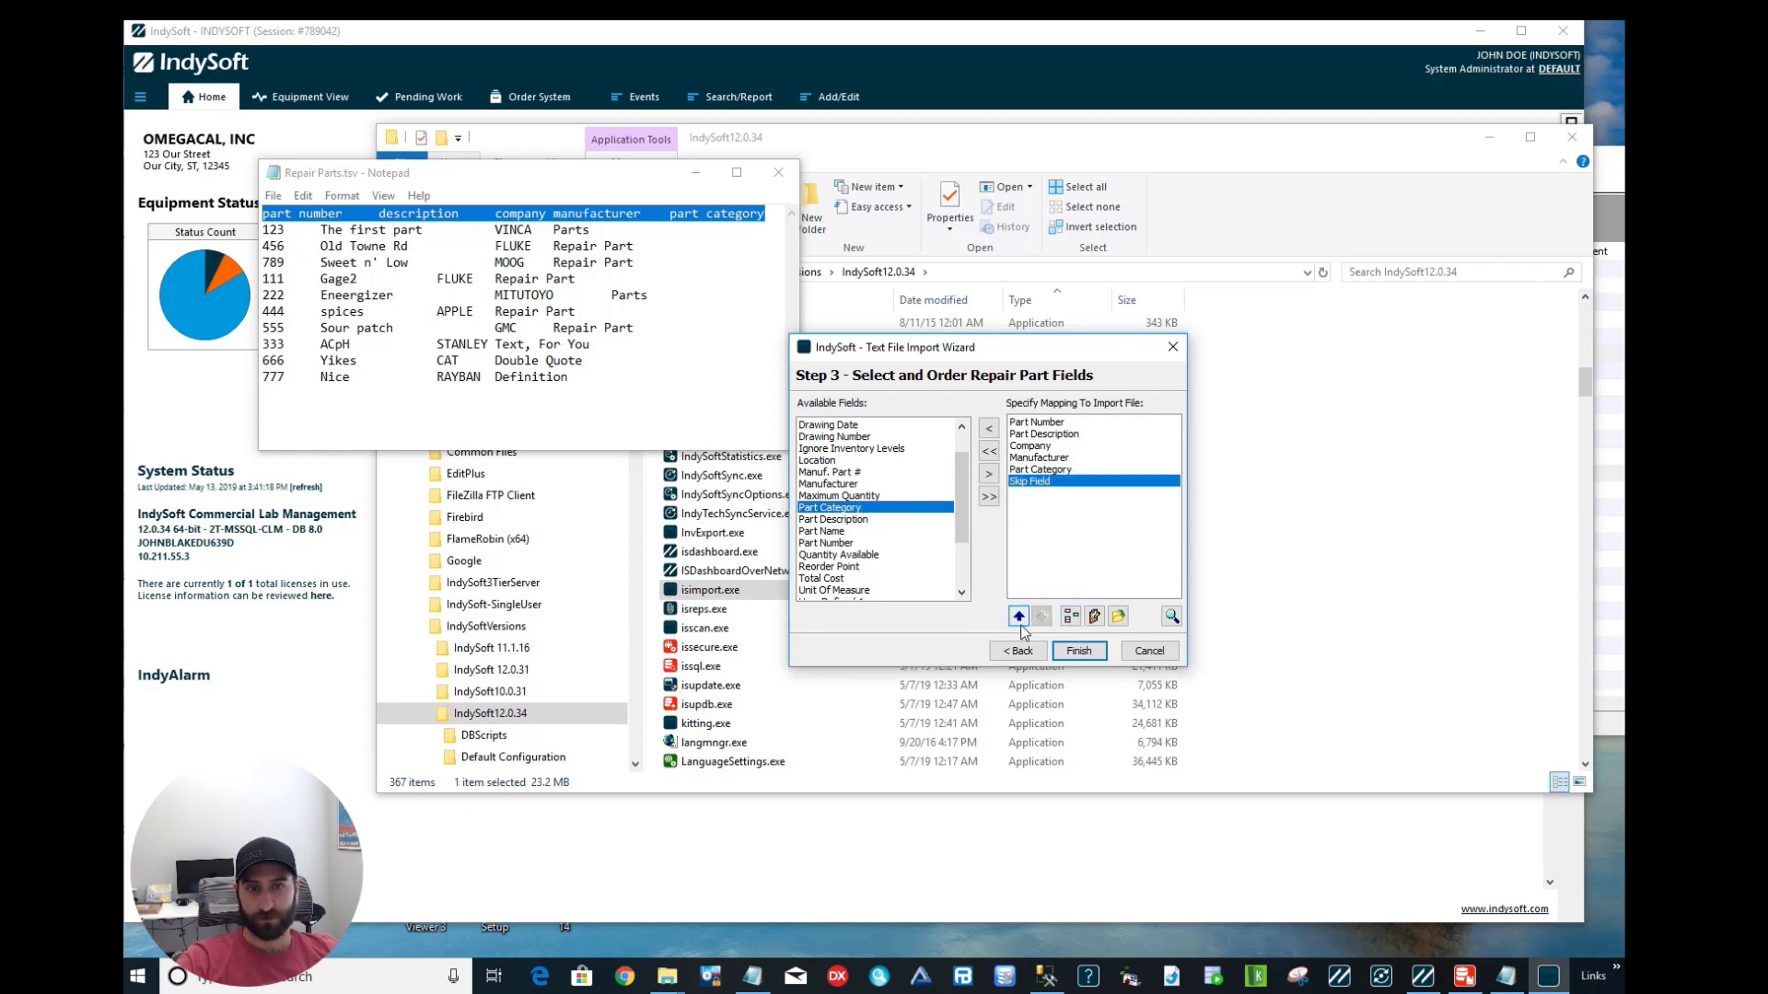
pyautogui.click(1020, 622)
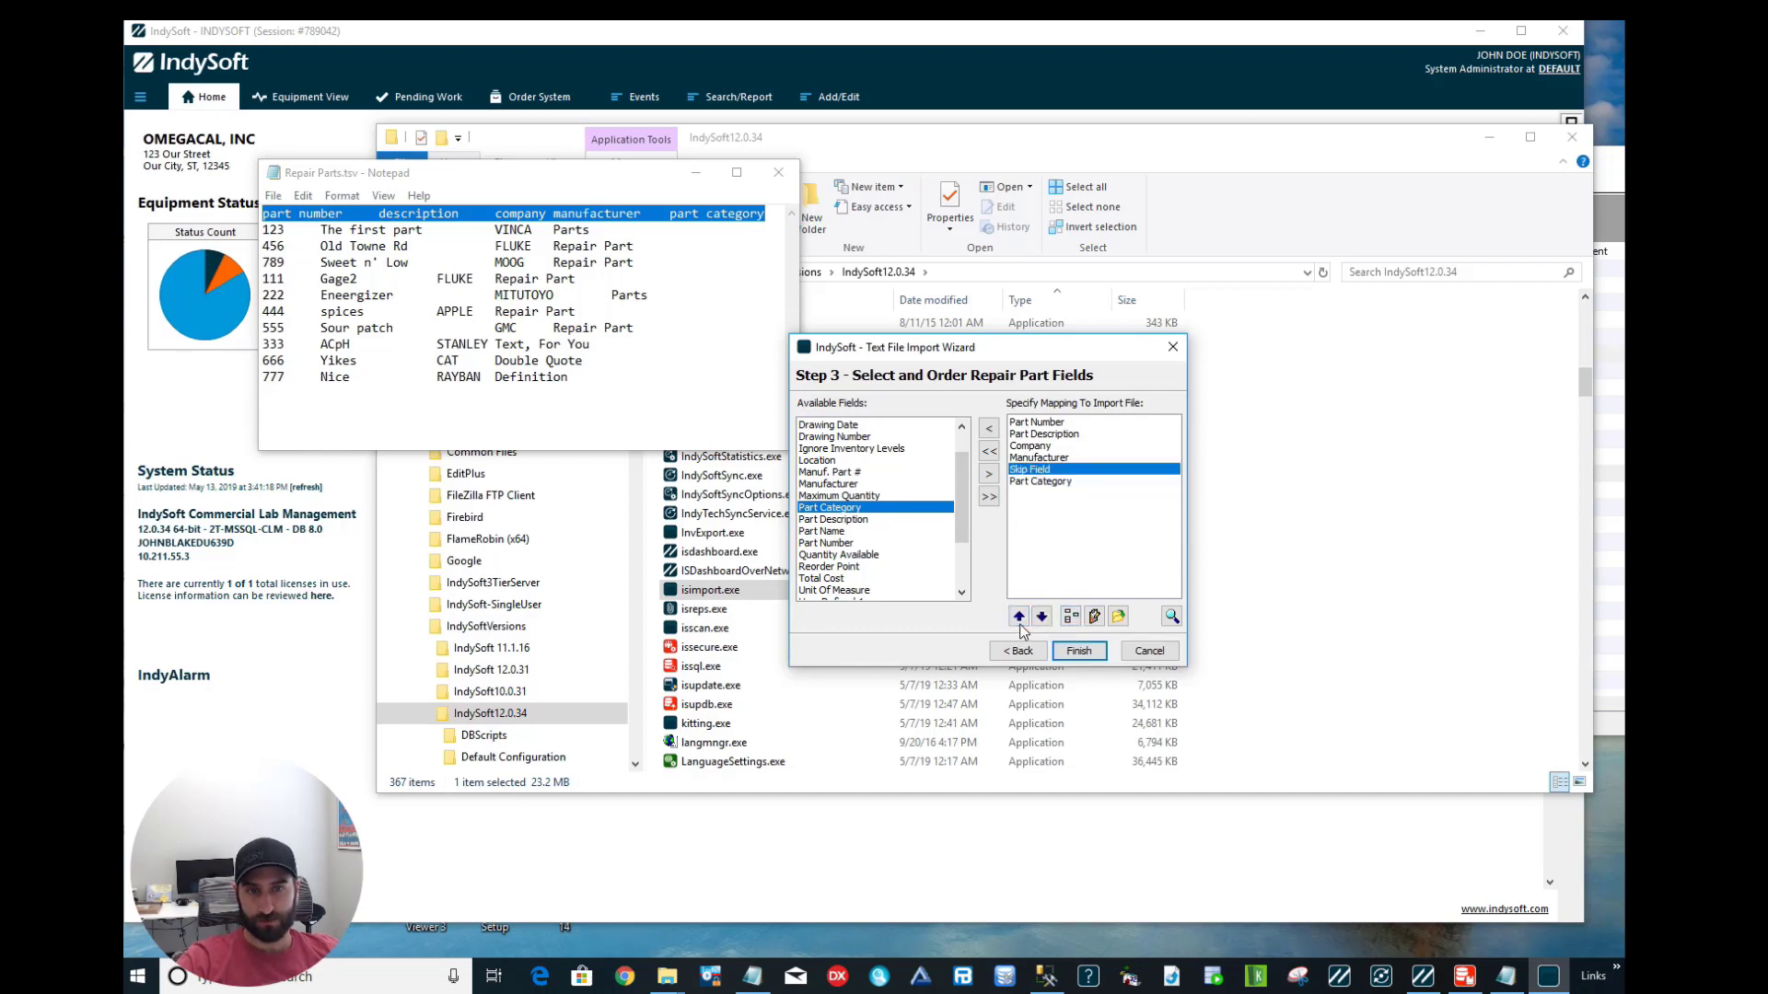
pyautogui.click(1019, 618)
pyautogui.click(1019, 619)
pyautogui.click(1019, 618)
pyautogui.click(1043, 618)
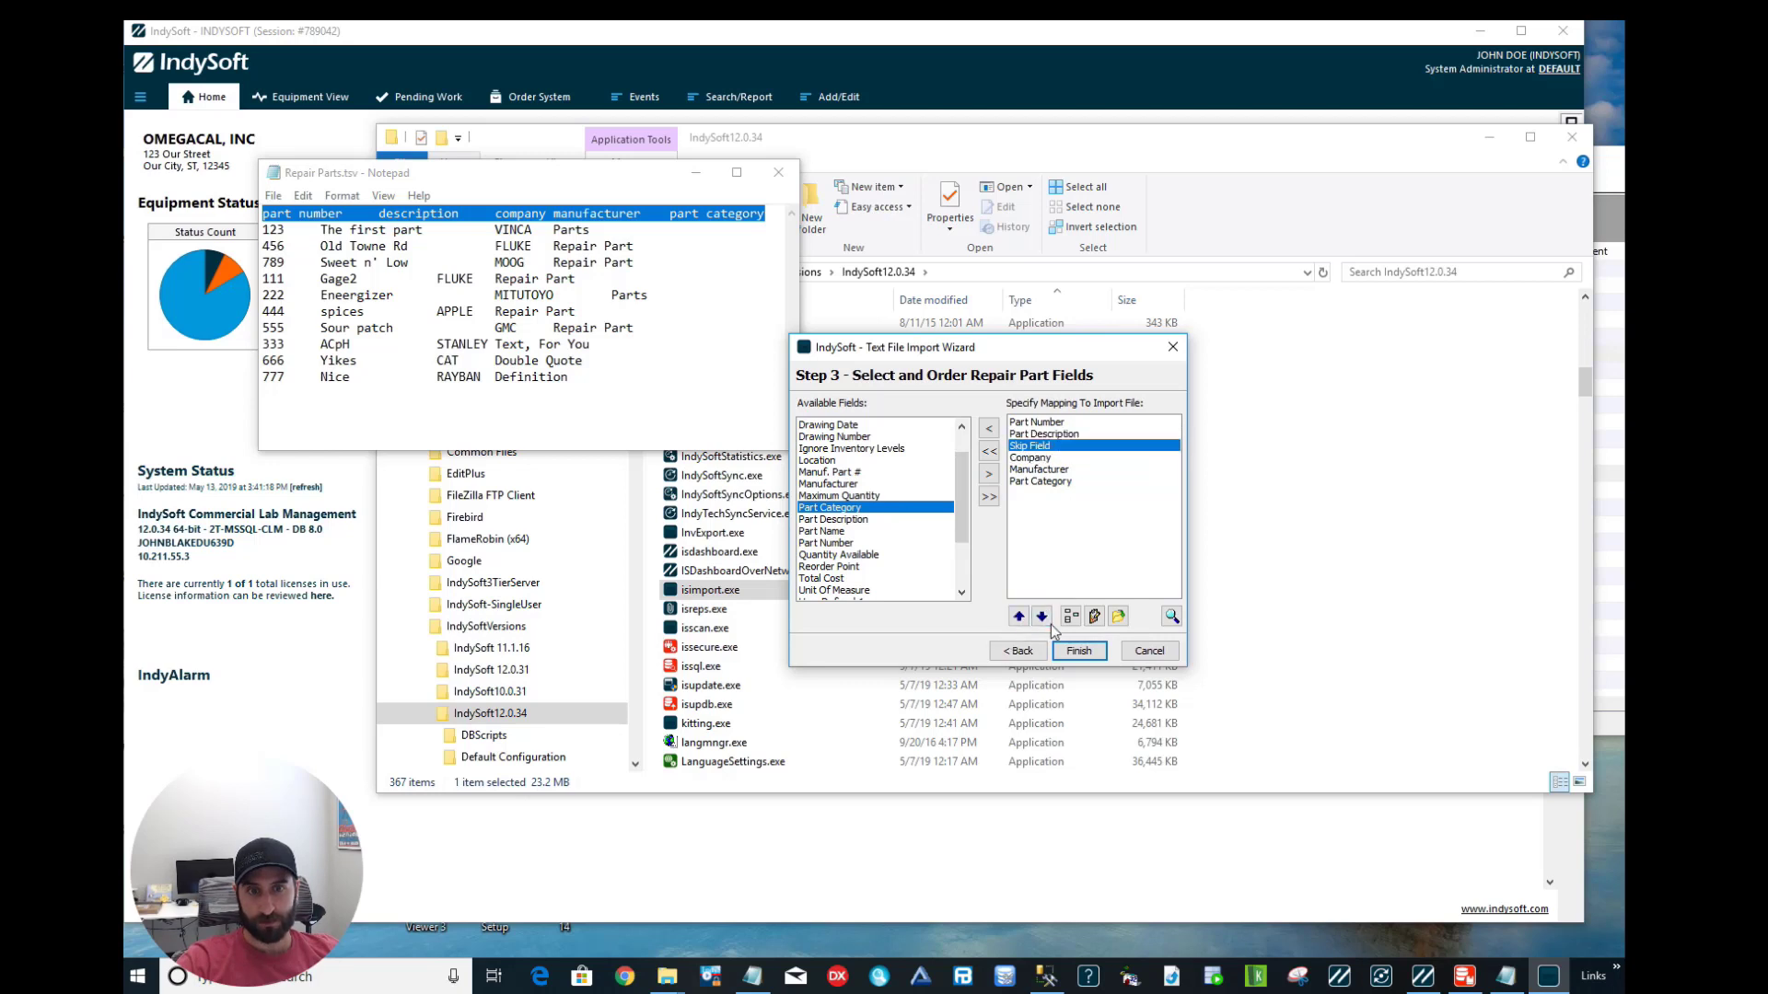
pyautogui.click(1043, 619)
pyautogui.click(1043, 618)
pyautogui.click(1043, 618)
pyautogui.moveTo(1041, 481)
pyautogui.mouseDown()
pyautogui.moveTo(1040, 428)
pyautogui.moveTo(1047, 449)
pyautogui.mouseUp()
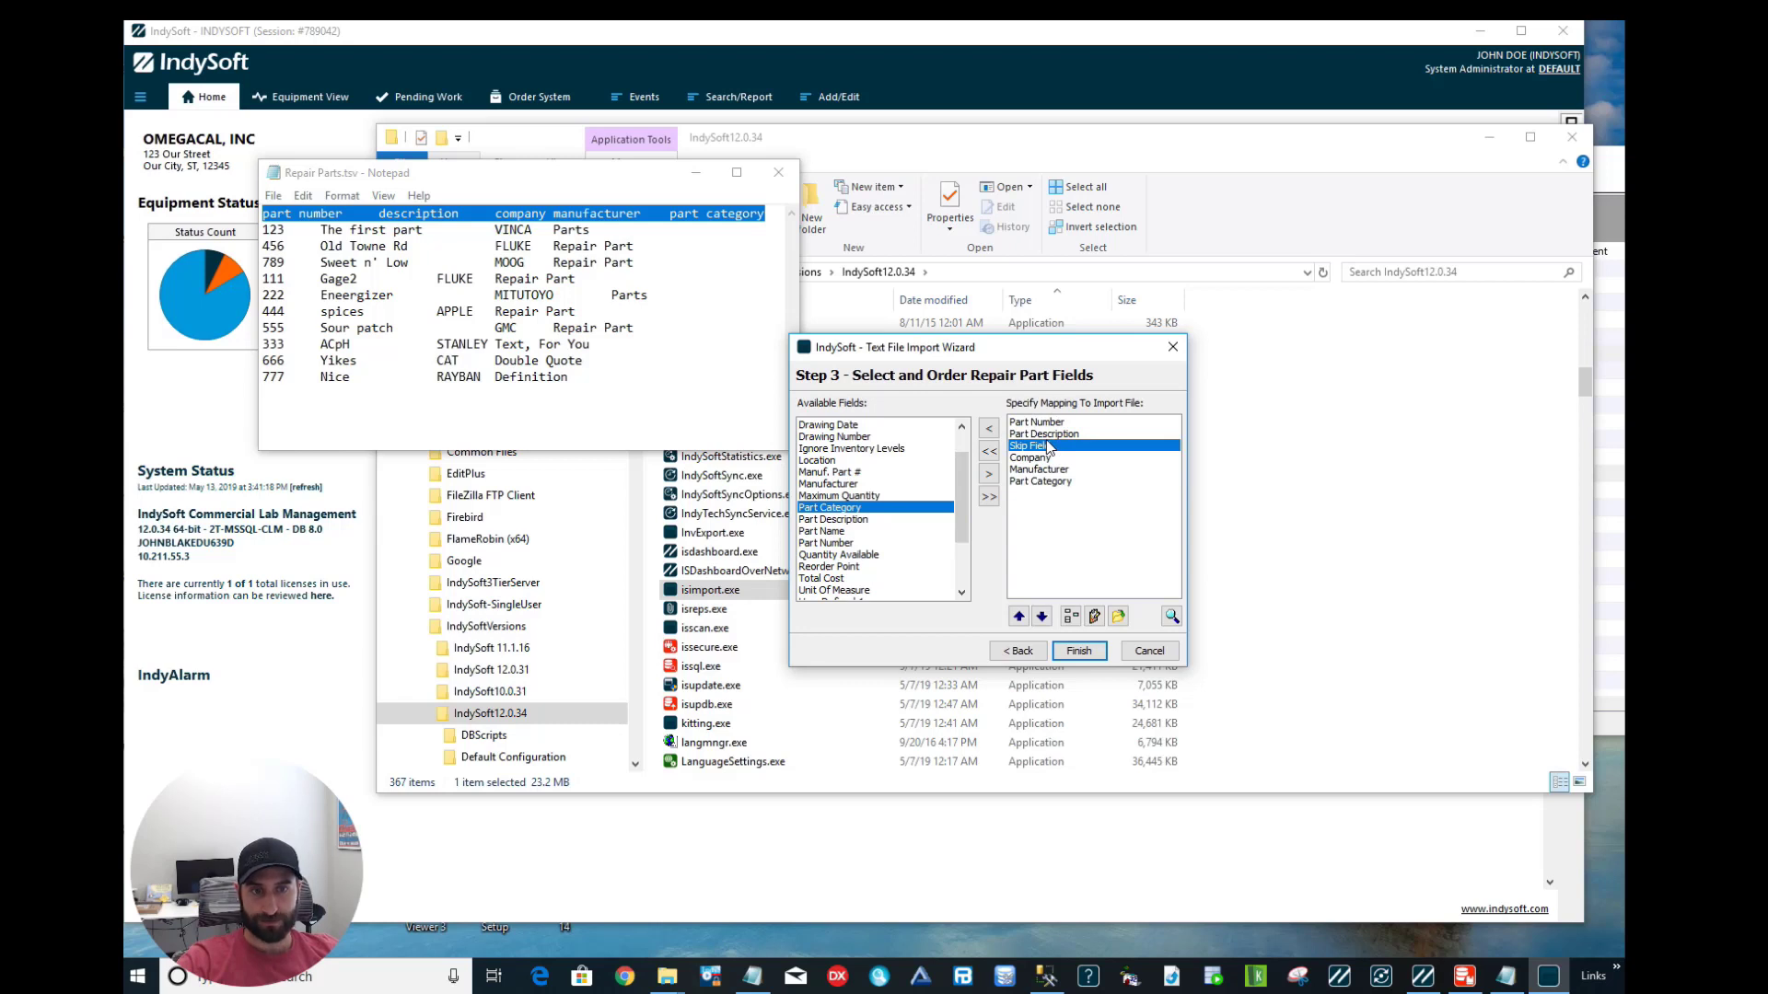
pyautogui.doubleClick(1052, 446)
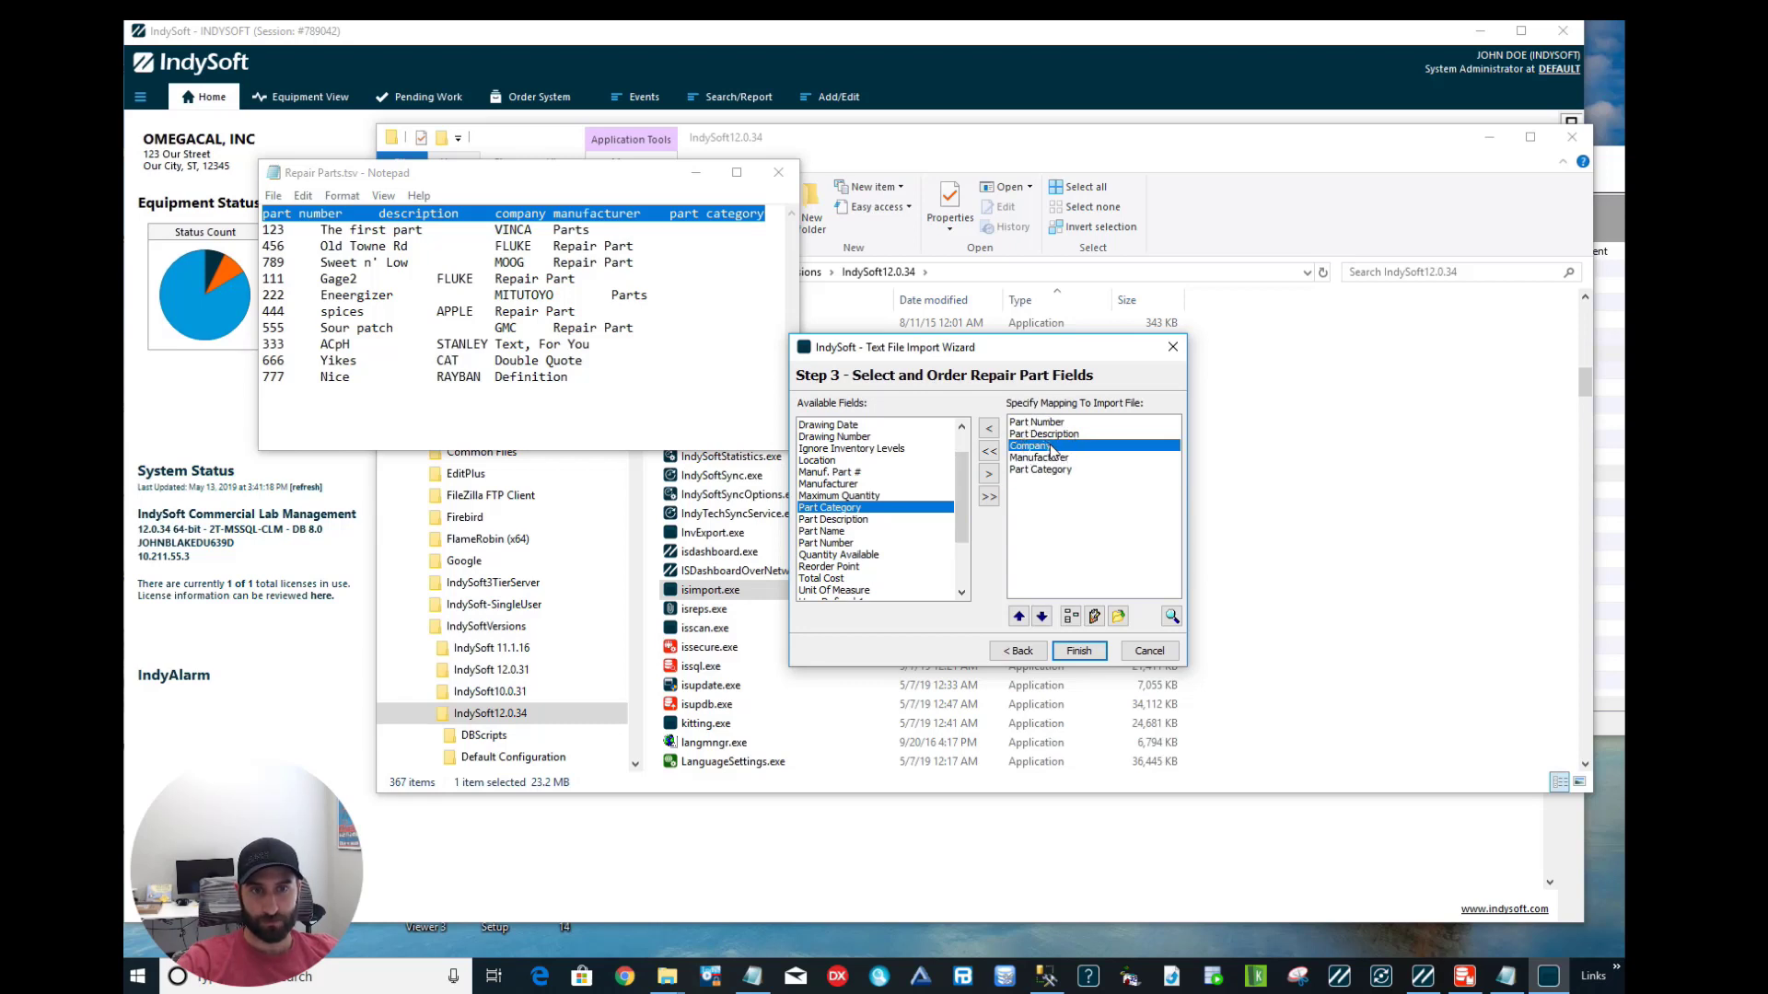
pyautogui.click(1171, 616)
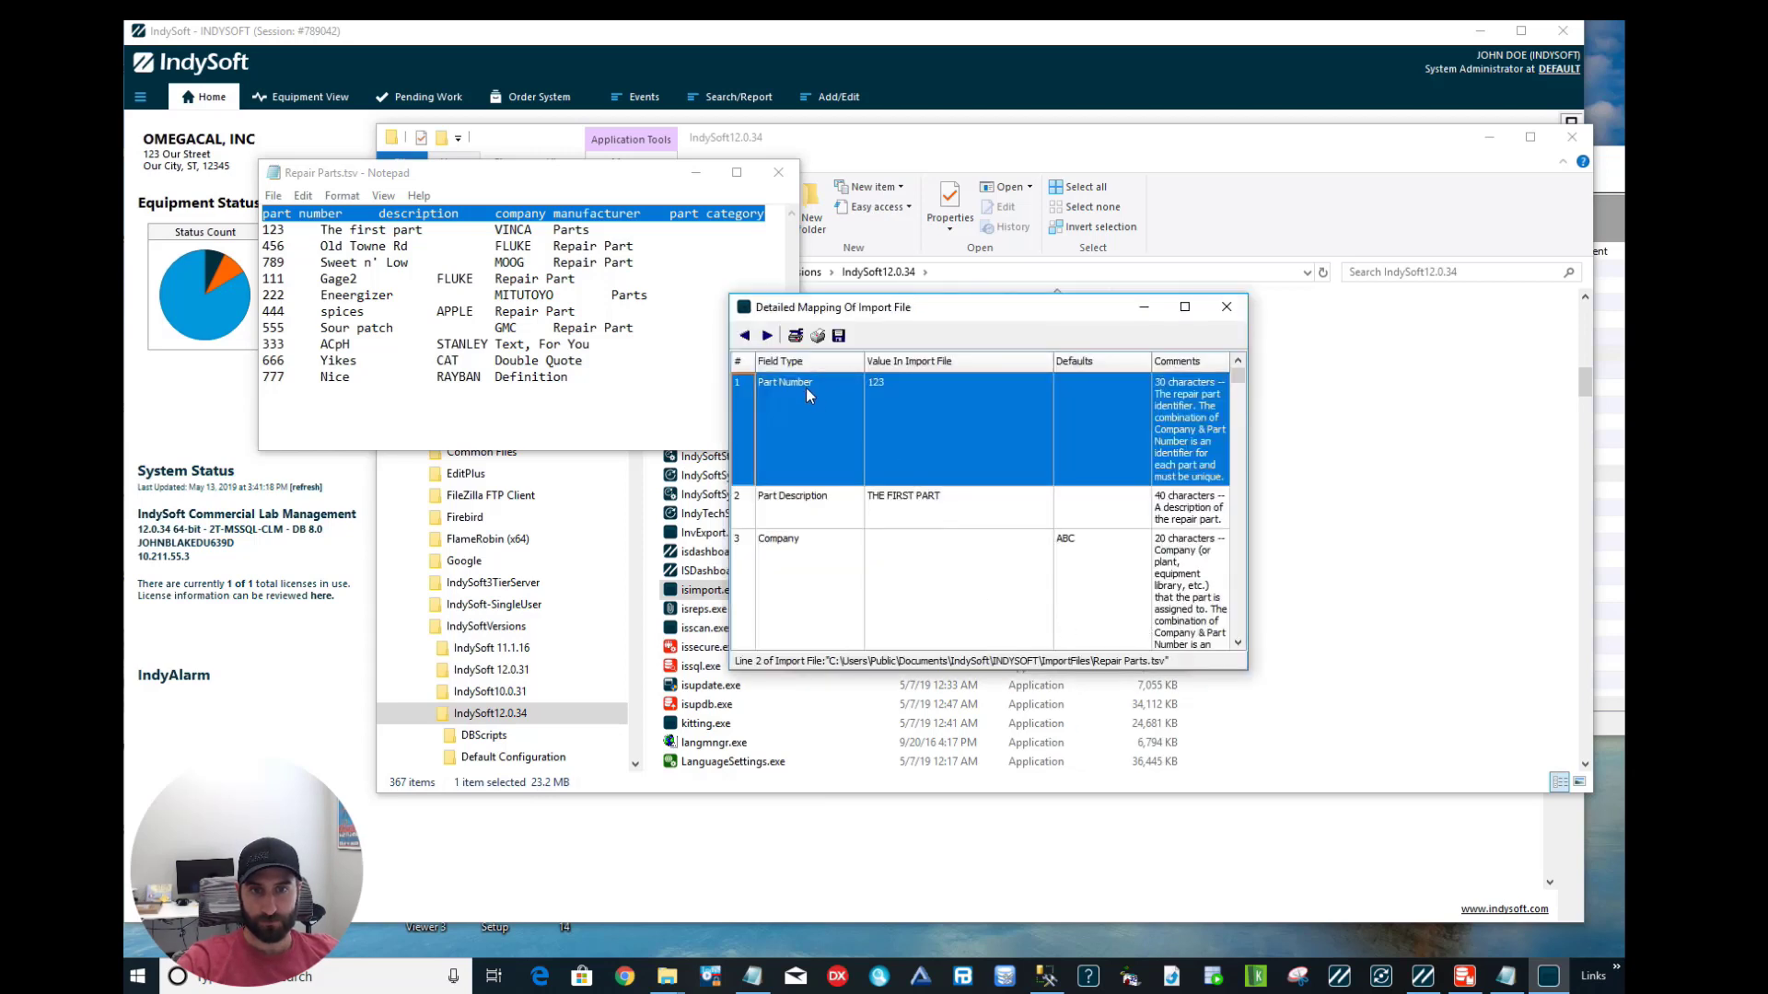
pyautogui.click(767, 335)
pyautogui.scroll(-4, 1025, 520)
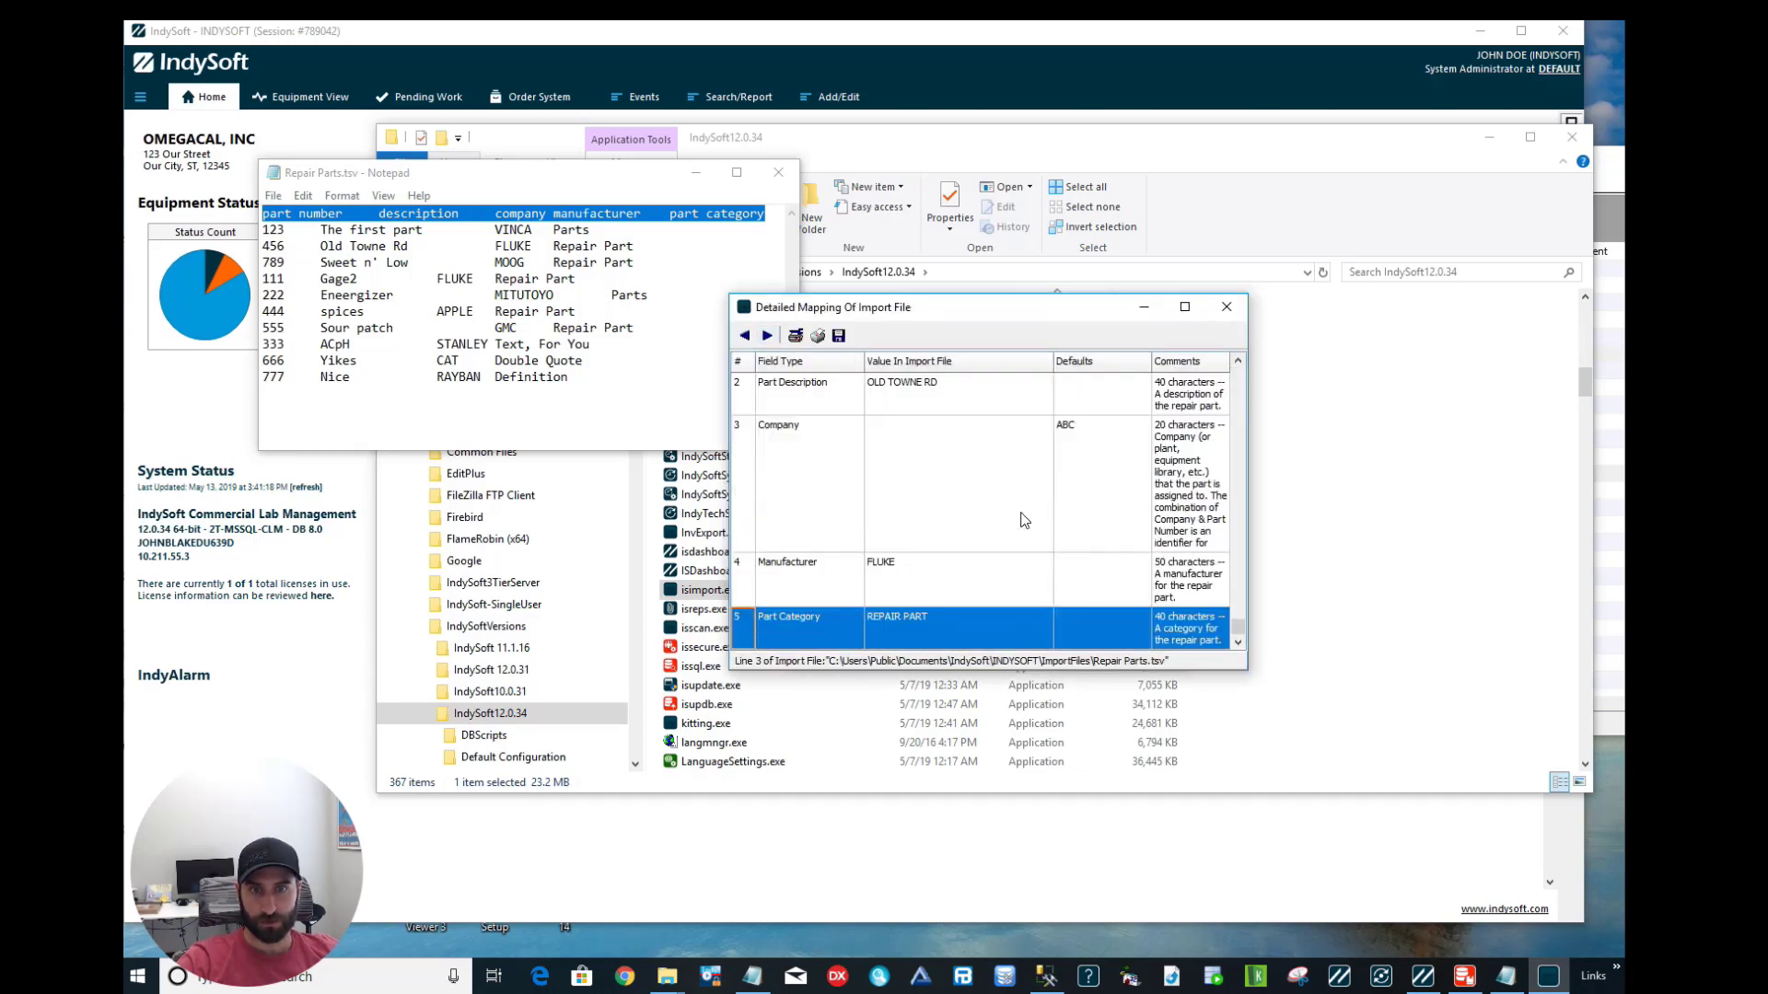
pyautogui.click(1226, 307)
pyautogui.moveTo(1423, 976)
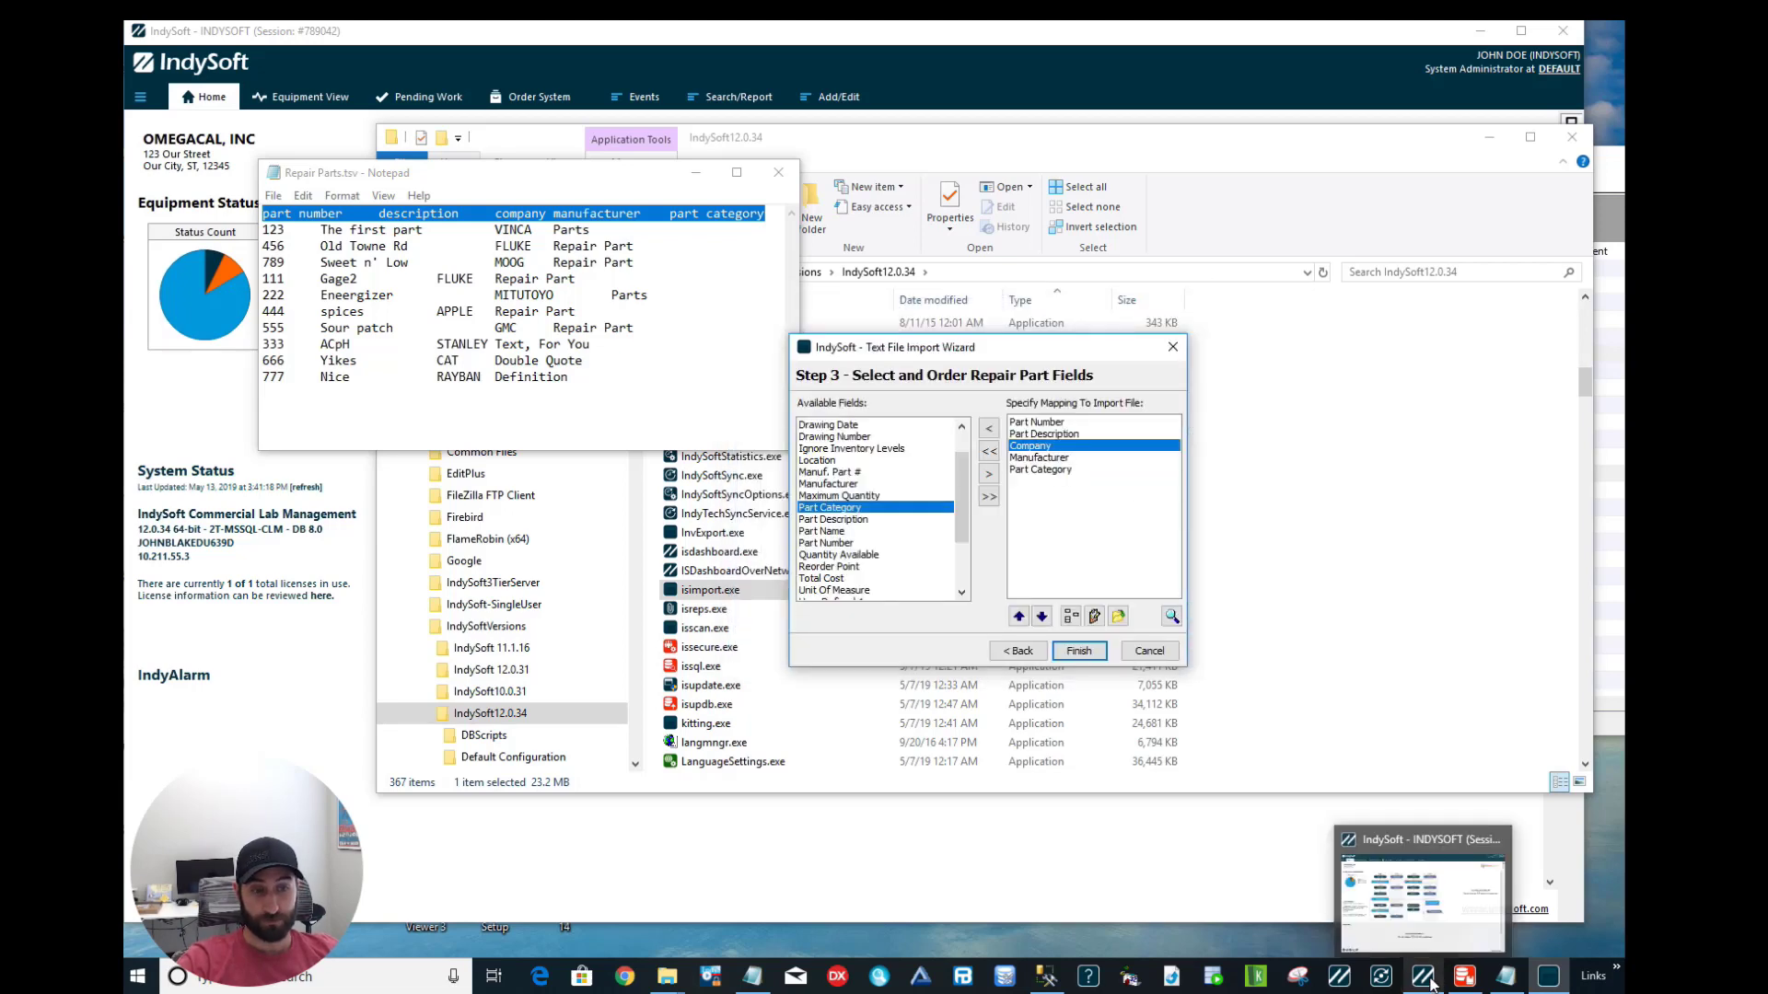
# Confirm IndySoft's Service/Repair Parts list is still empty, then return to the import wizard.
pyautogui.click(1415, 933)
pyautogui.click(817, 102)
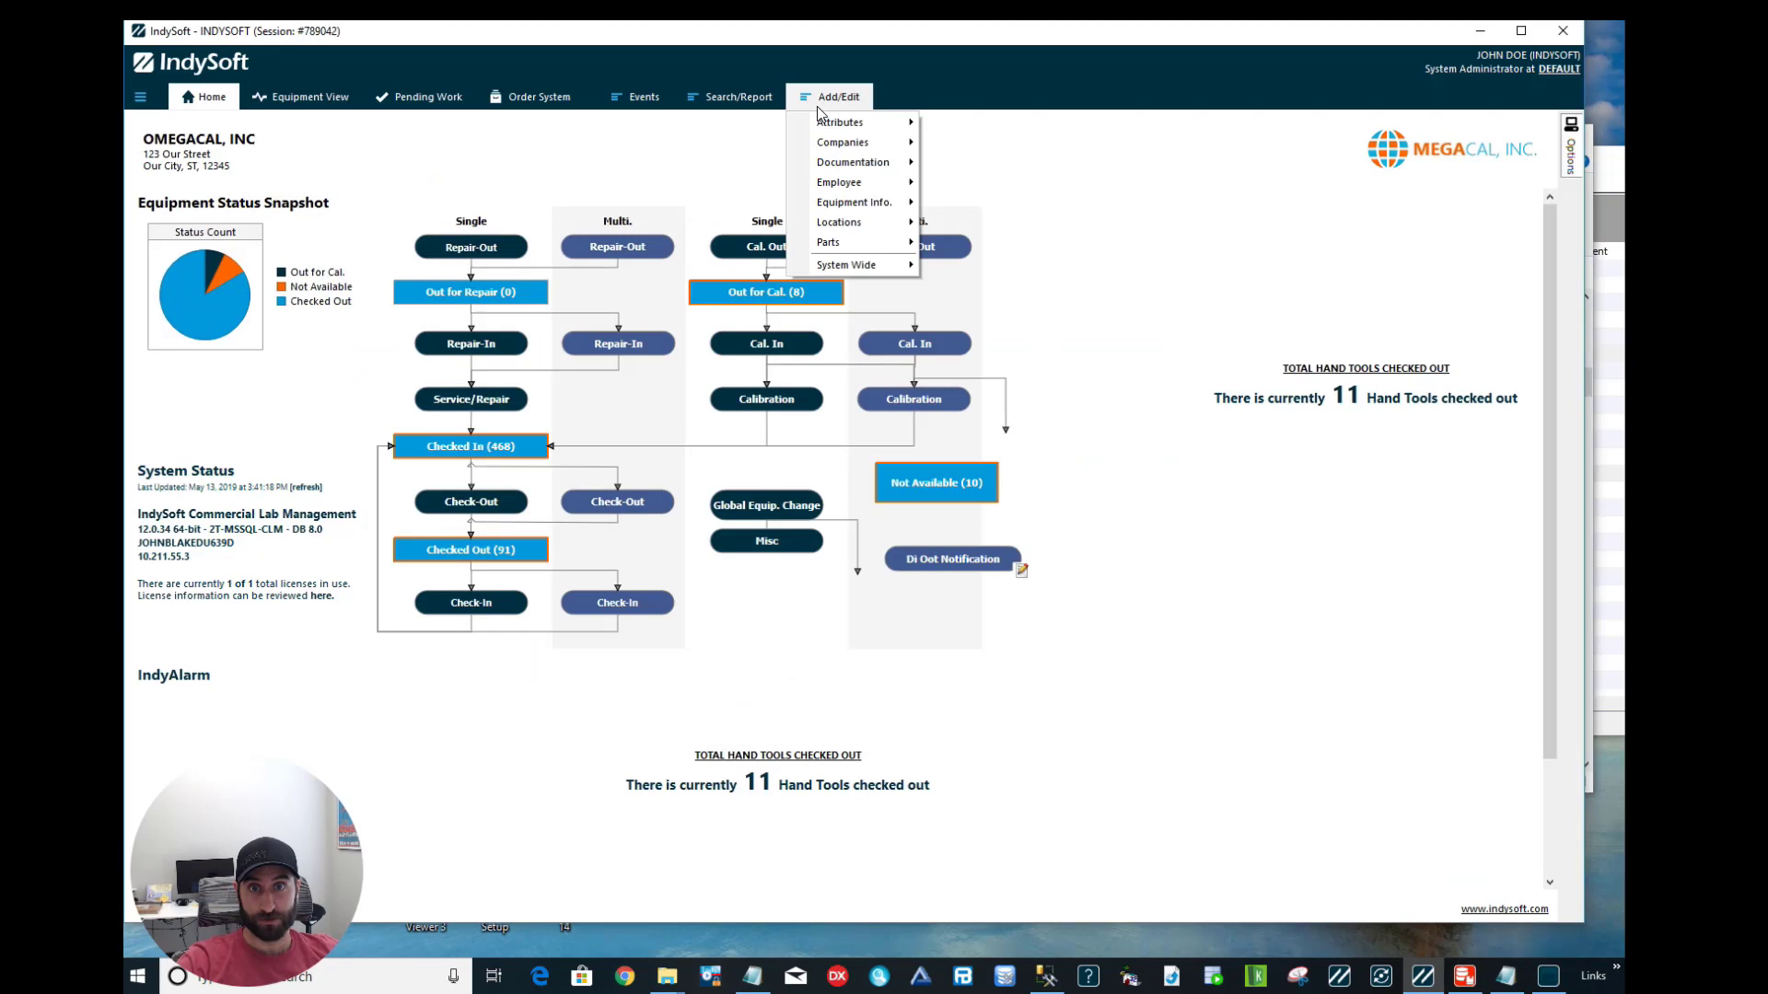
pyautogui.moveTo(882, 251)
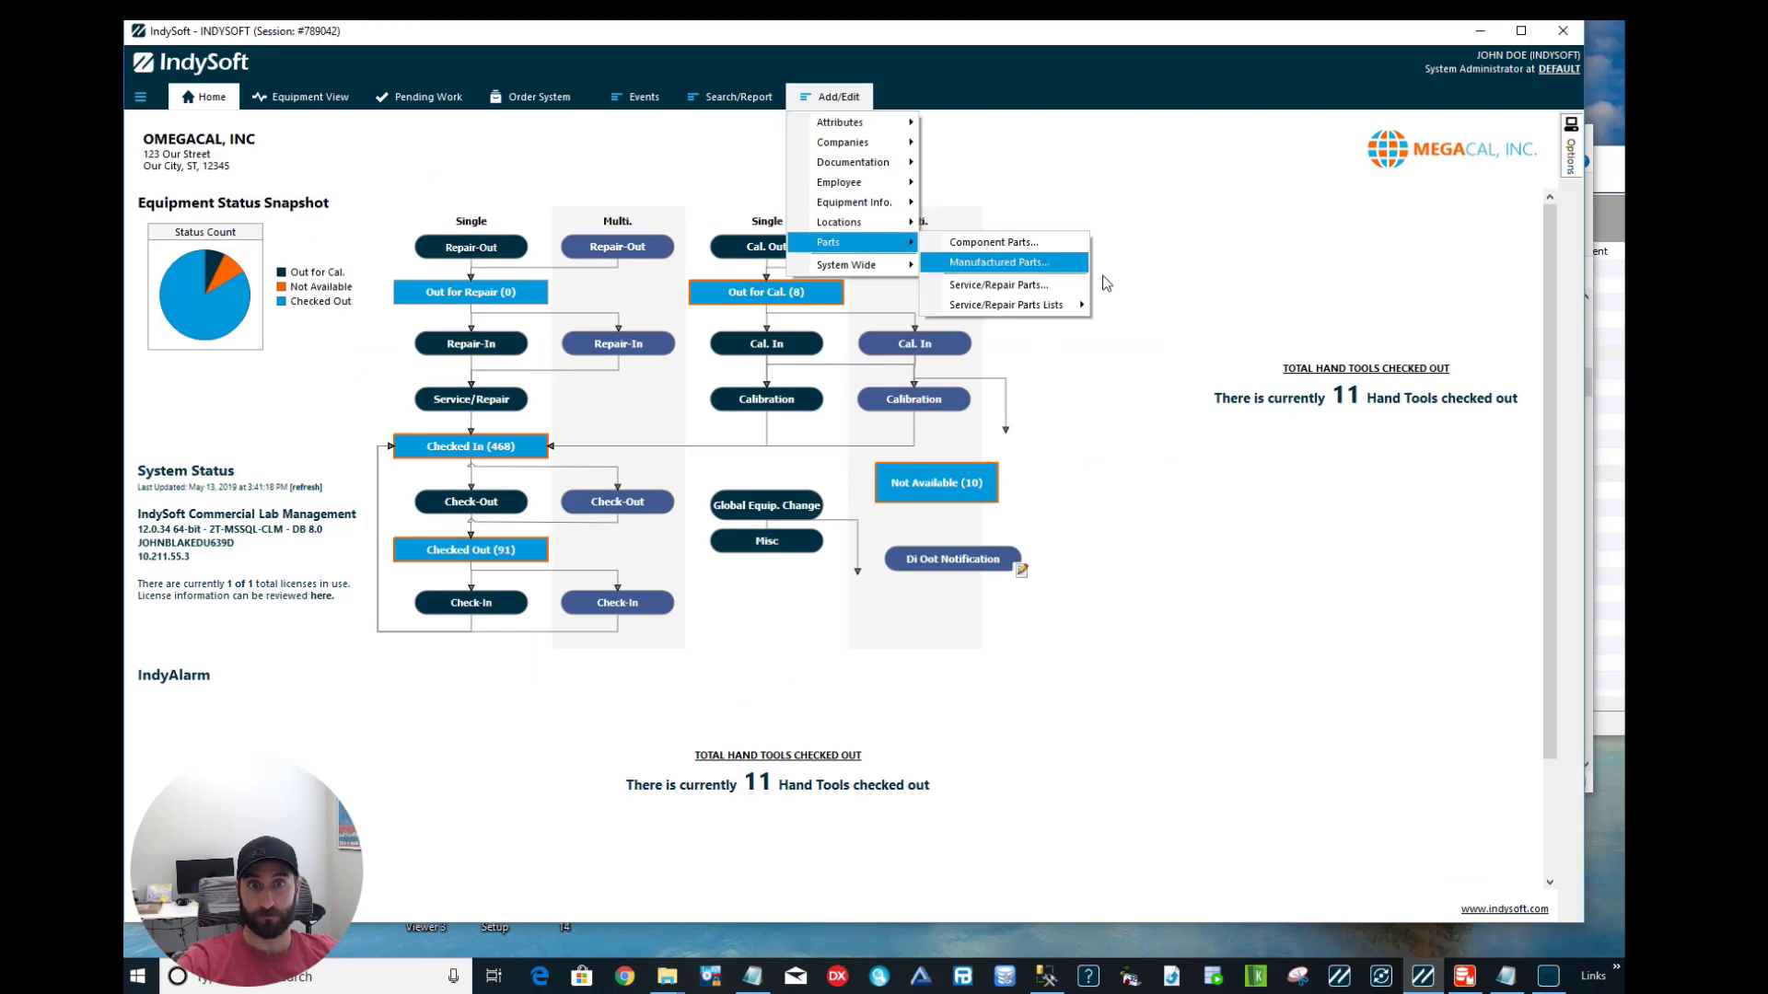
pyautogui.click(1063, 283)
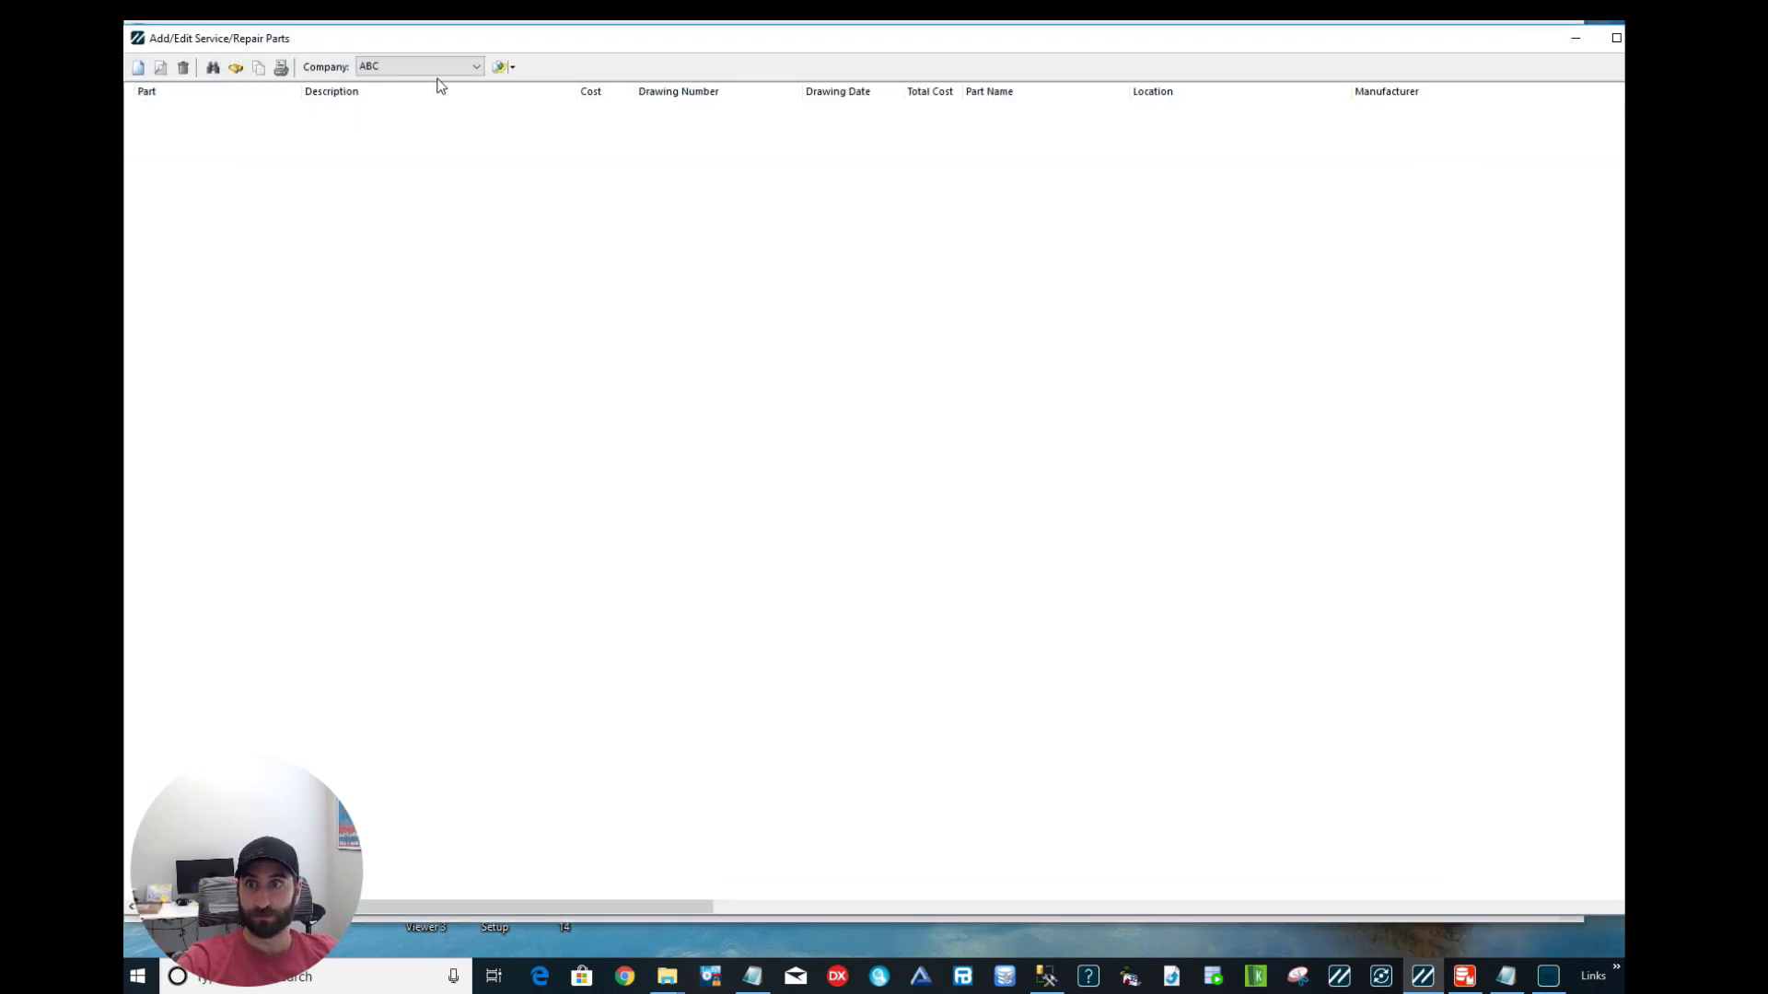
pyautogui.click(405, 63)
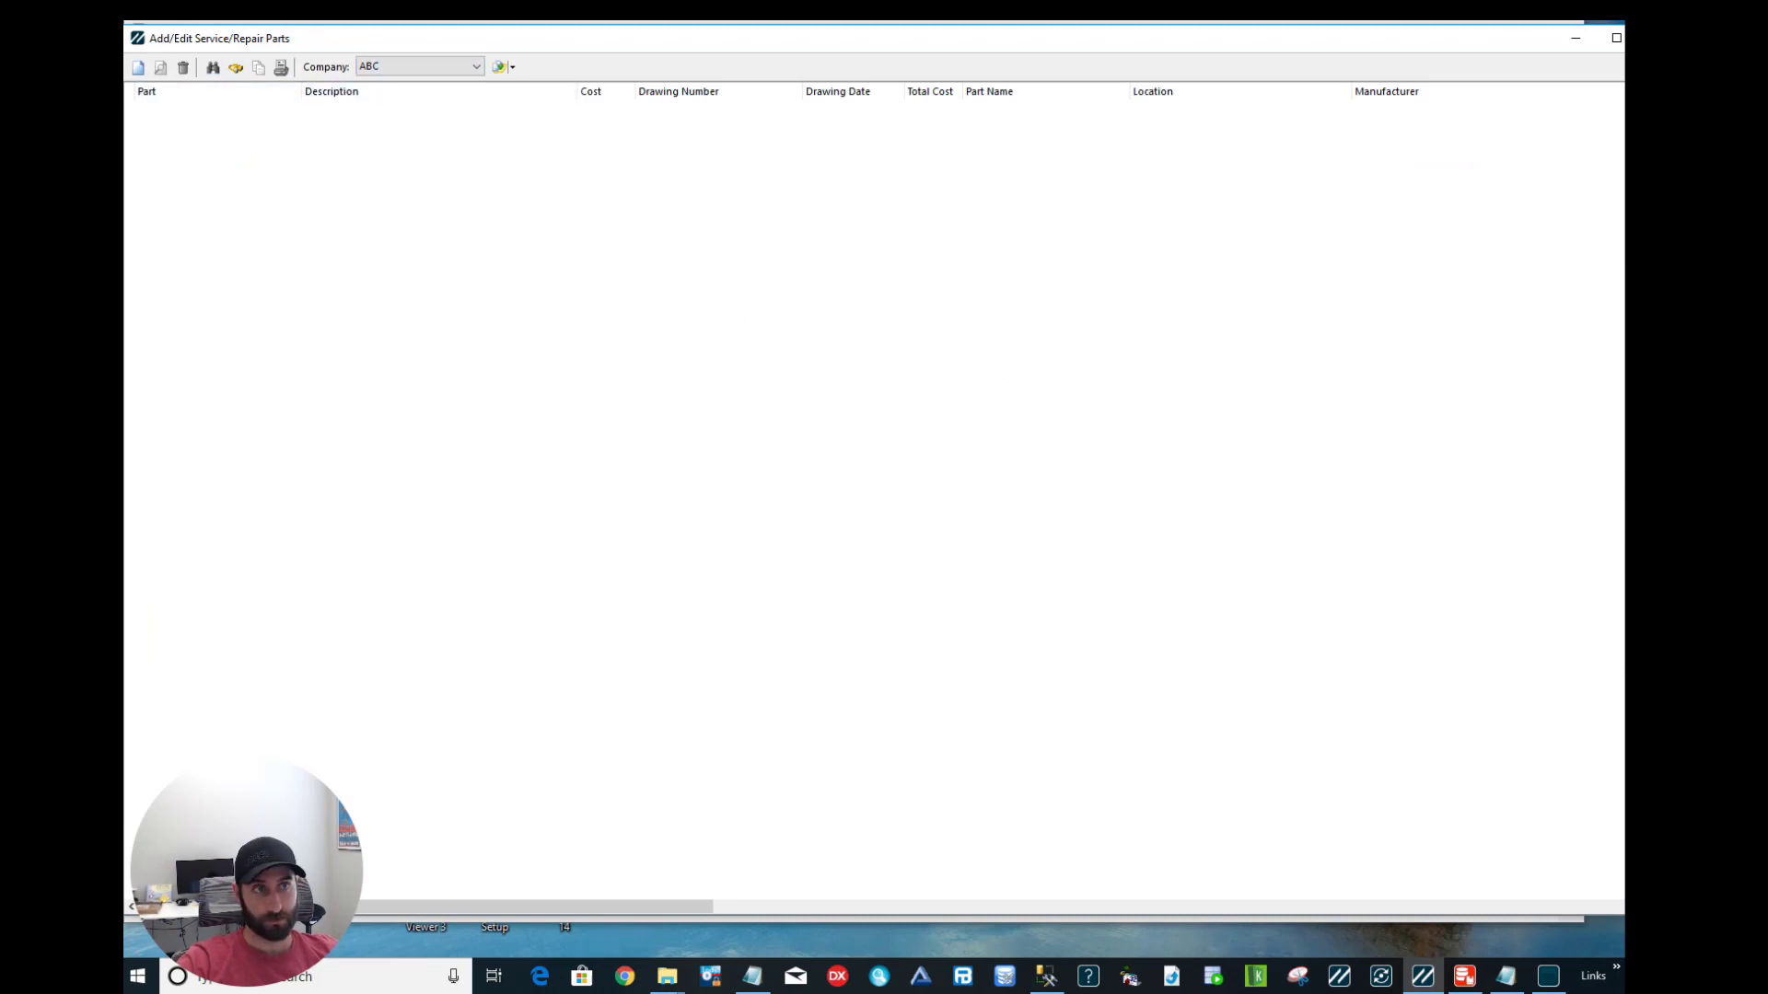
pyautogui.click(1550, 980)
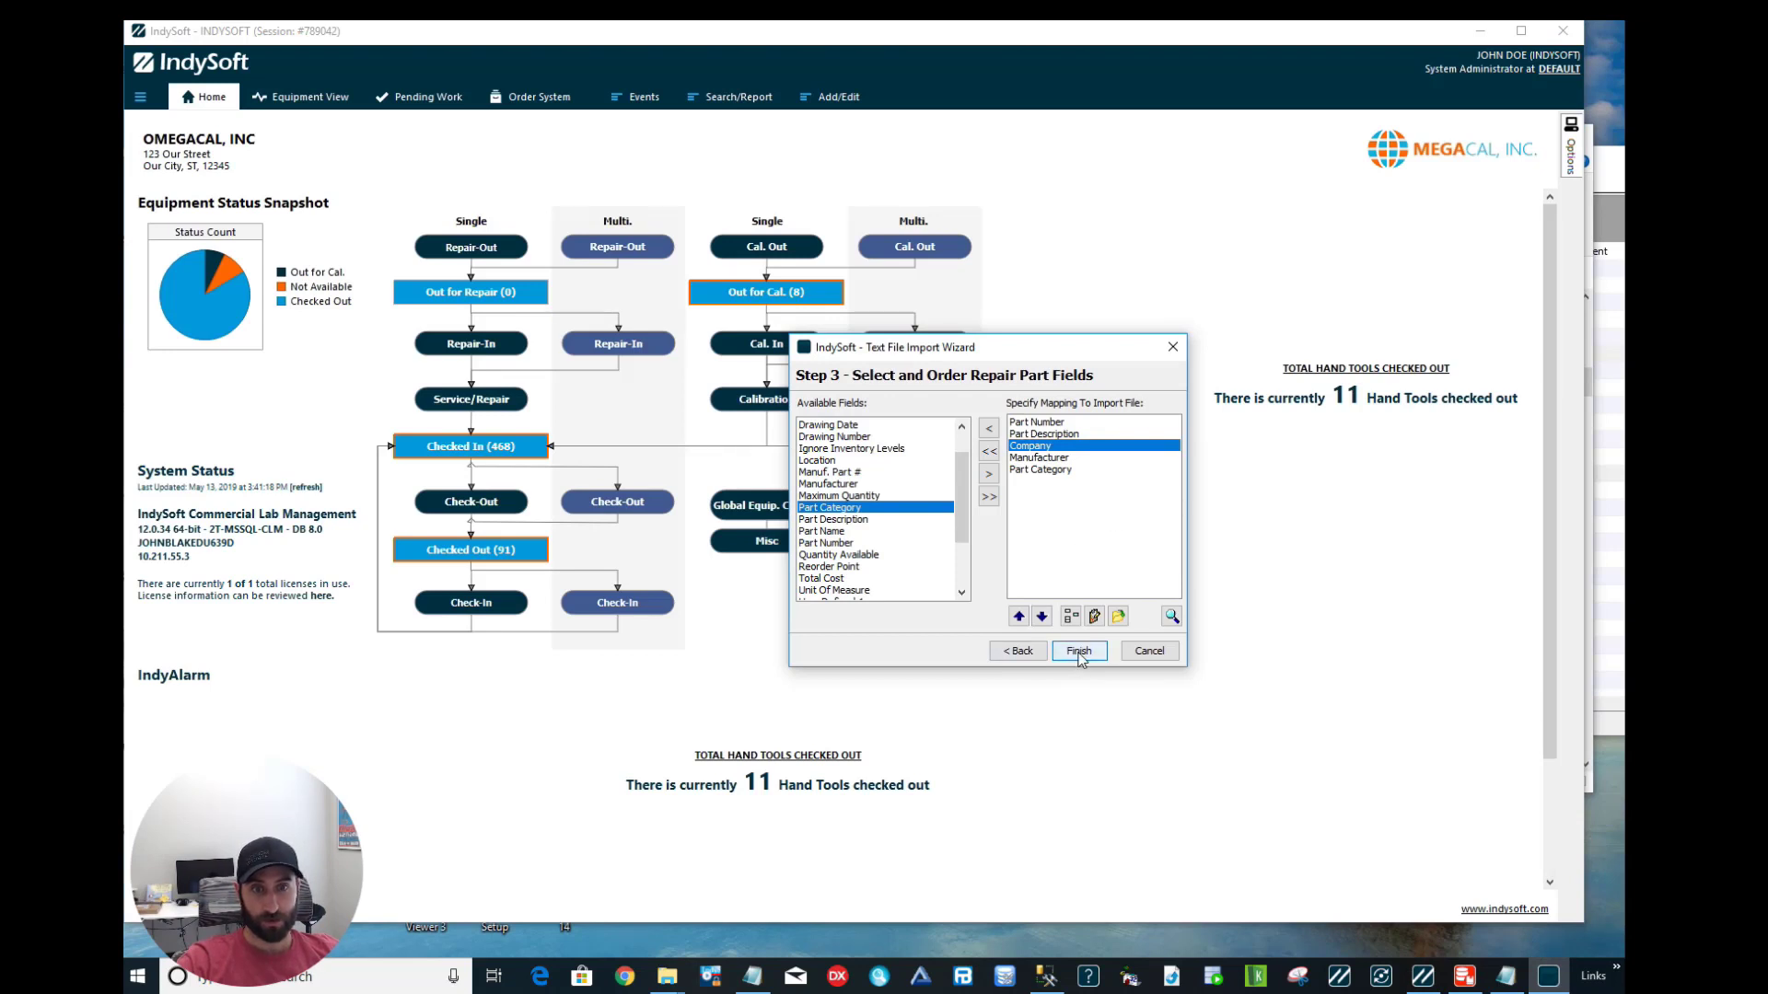
# Run the repair parts import, confirm it, and acknowledge the no-warnings completion message.
pyautogui.click(1079, 652)
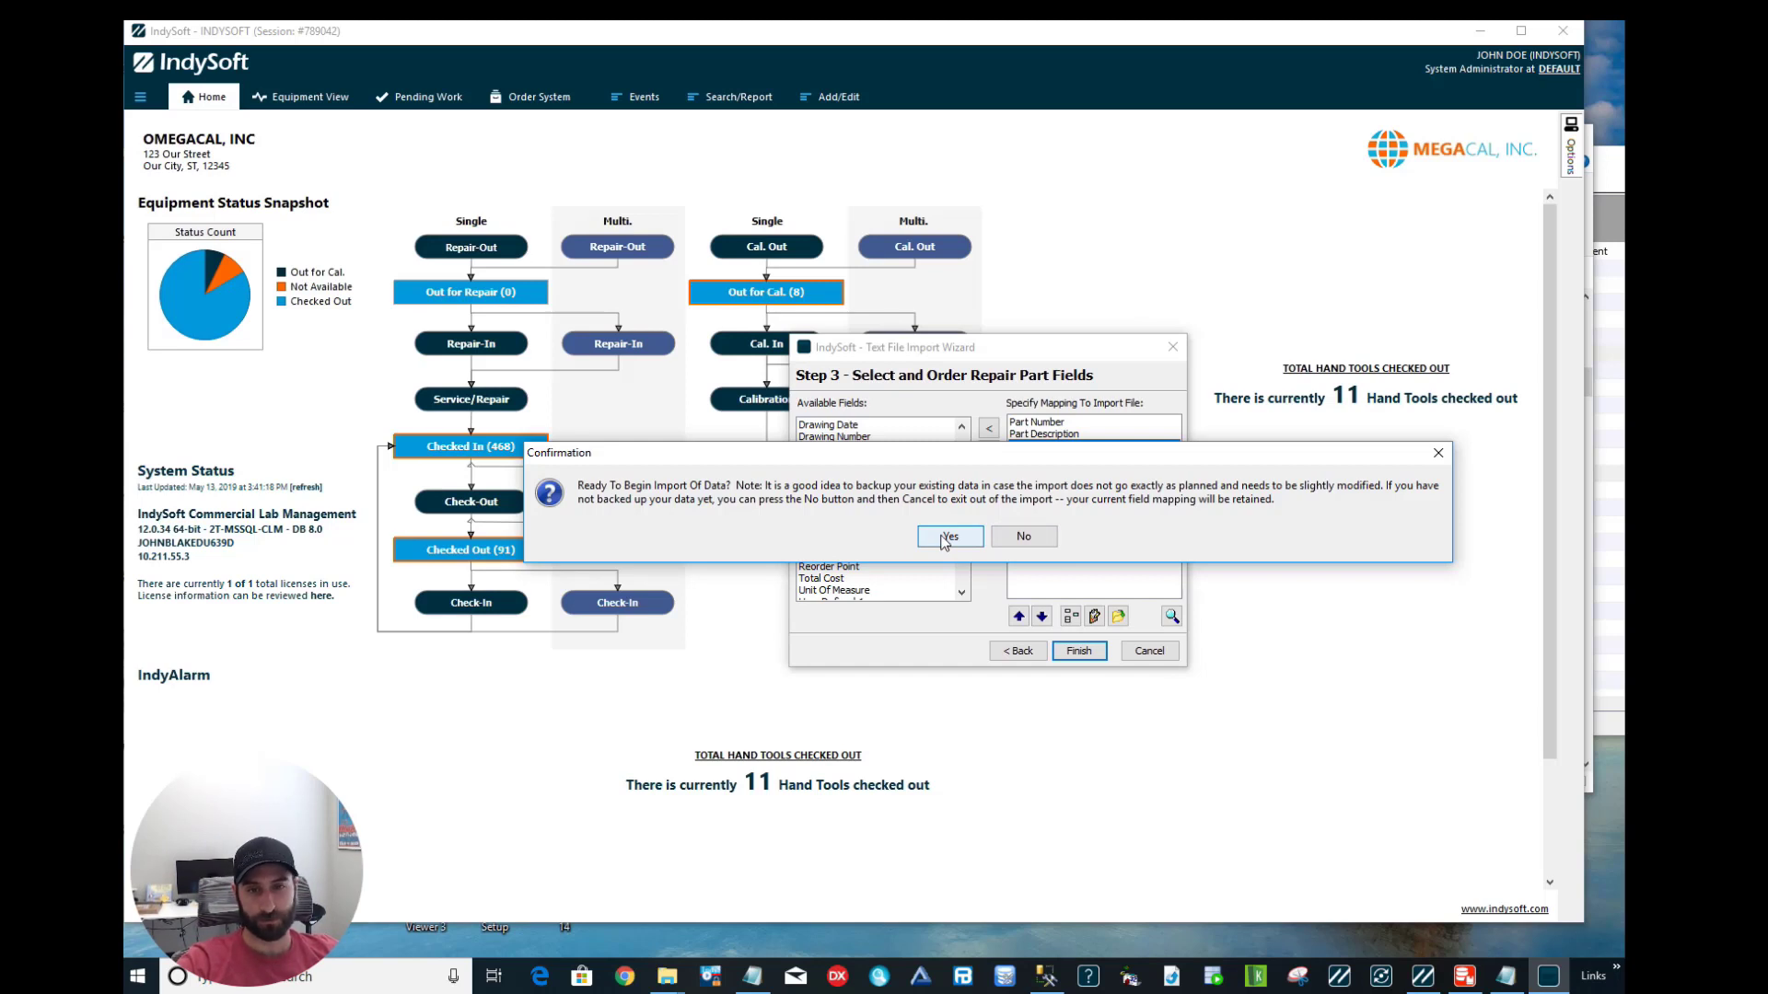
pyautogui.click(947, 537)
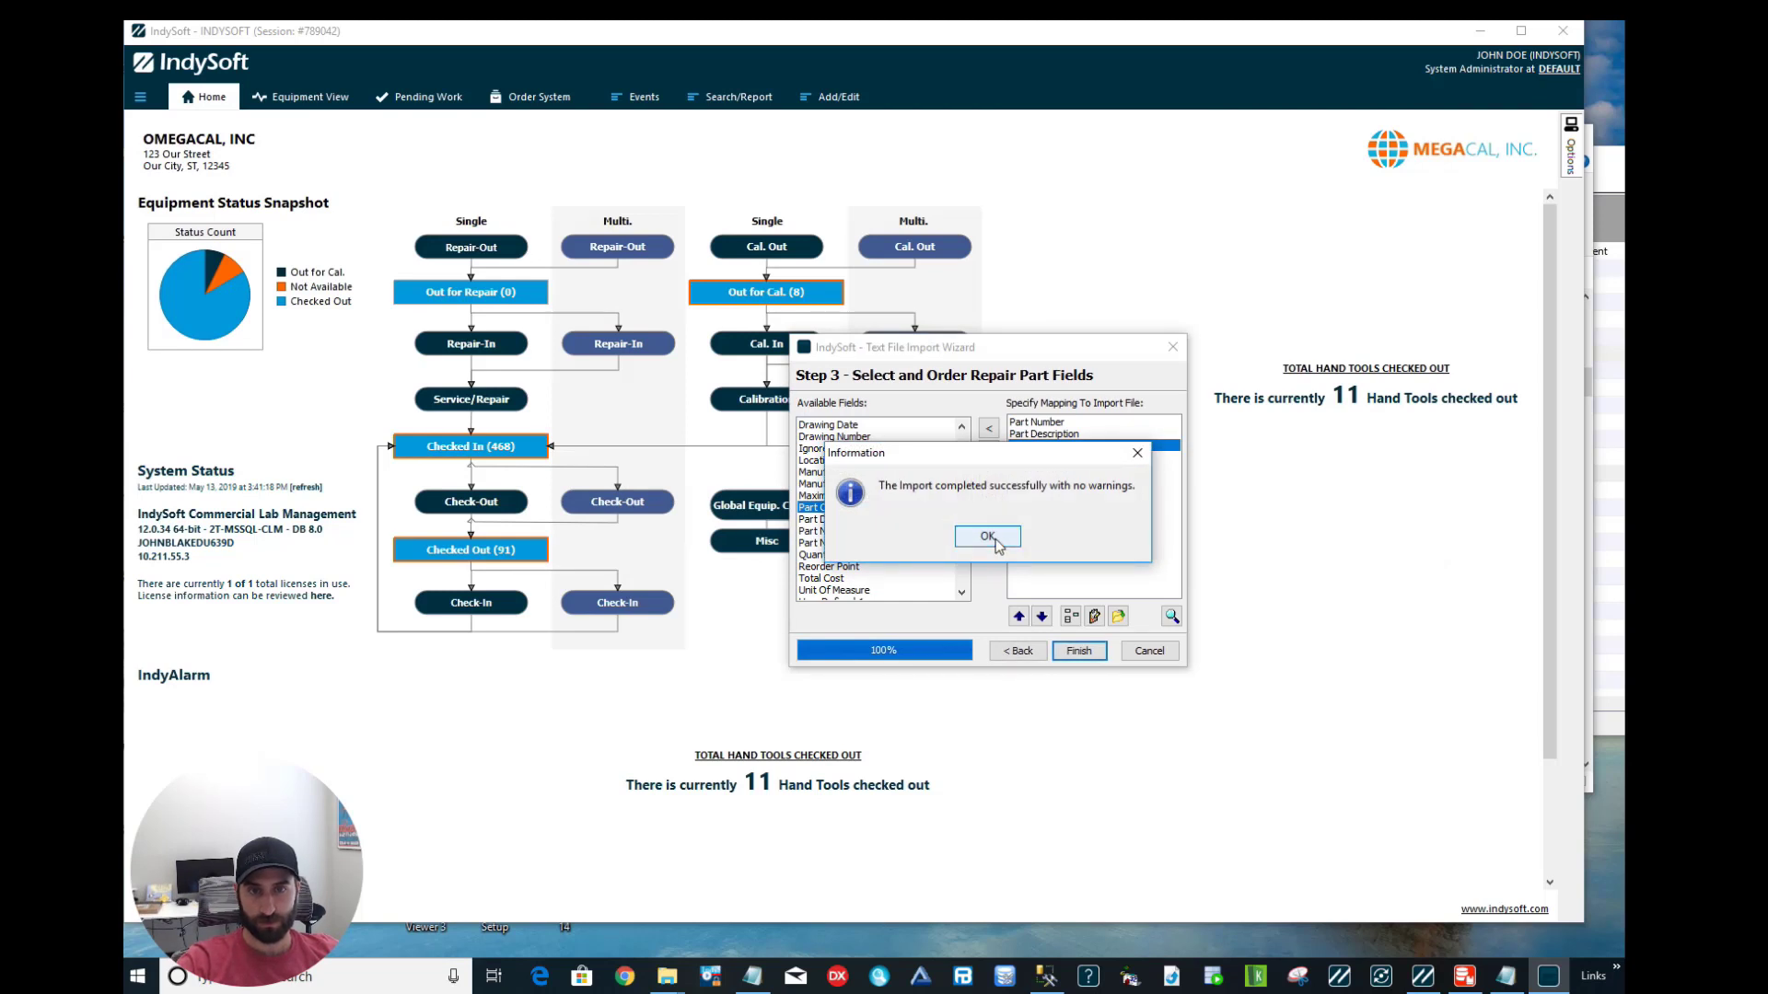
pyautogui.click(988, 537)
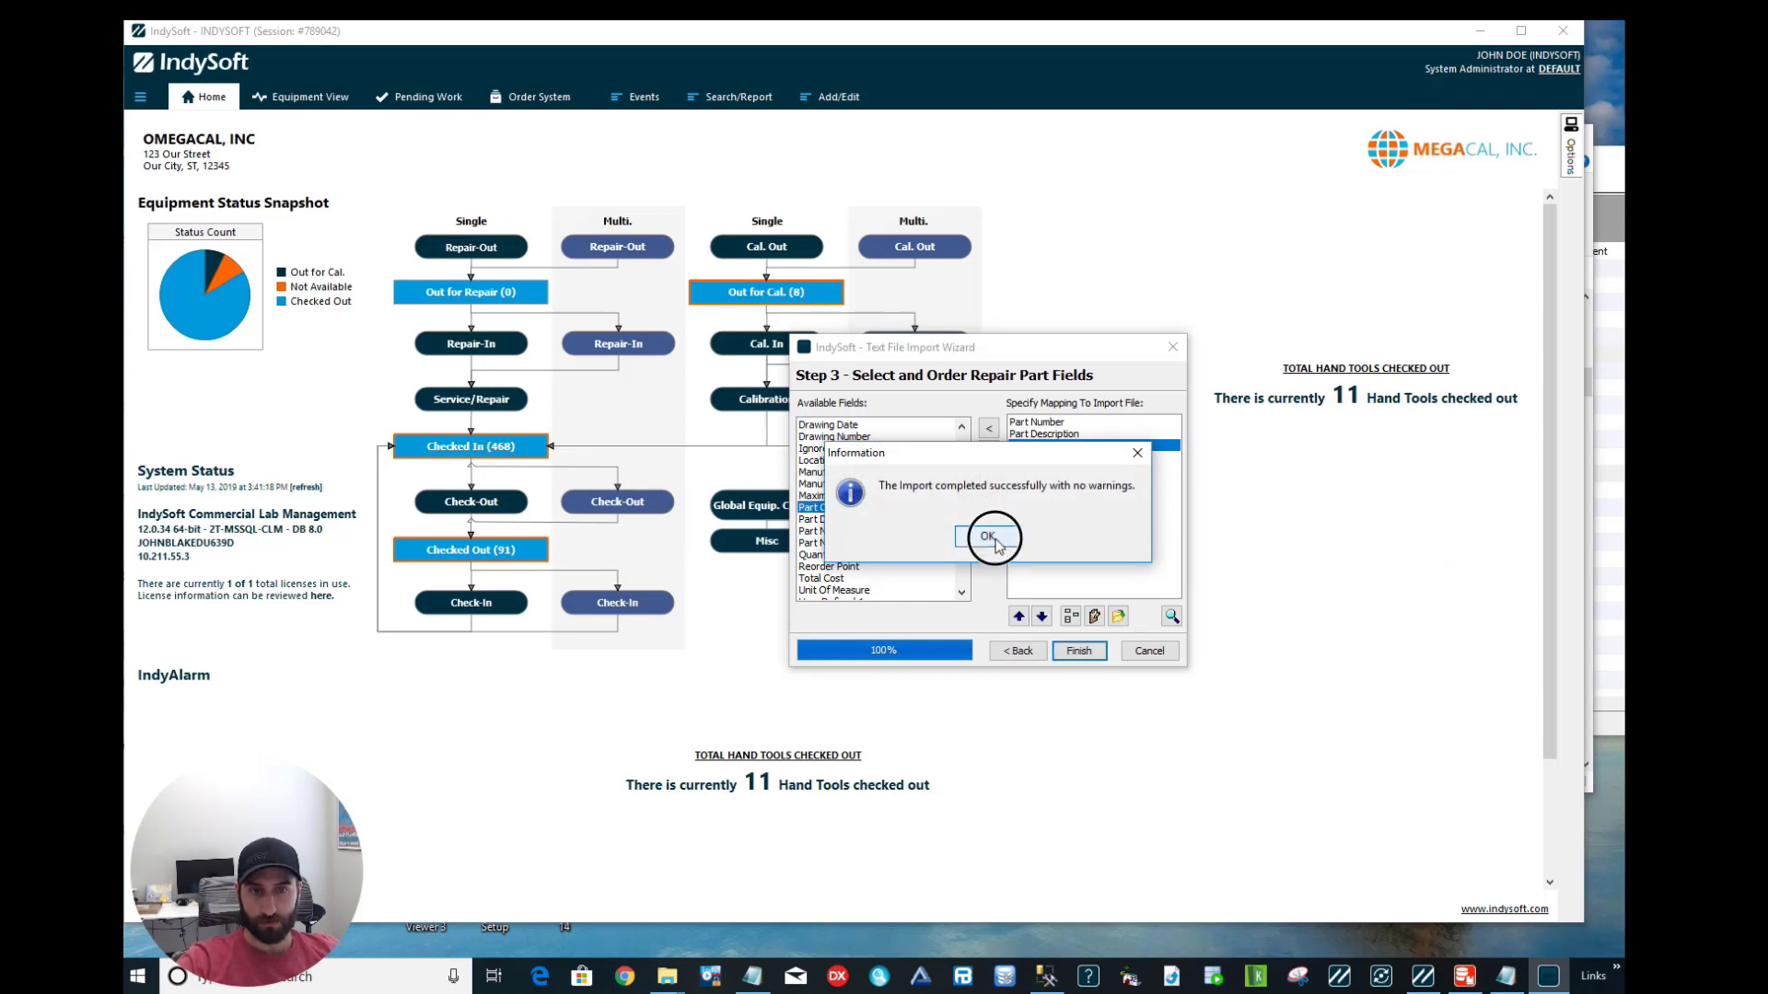
# Open Add/Edit > Parts > Service/Repair Parts to view the ten imported parts, 111 to 789.
pyautogui.click(815, 97)
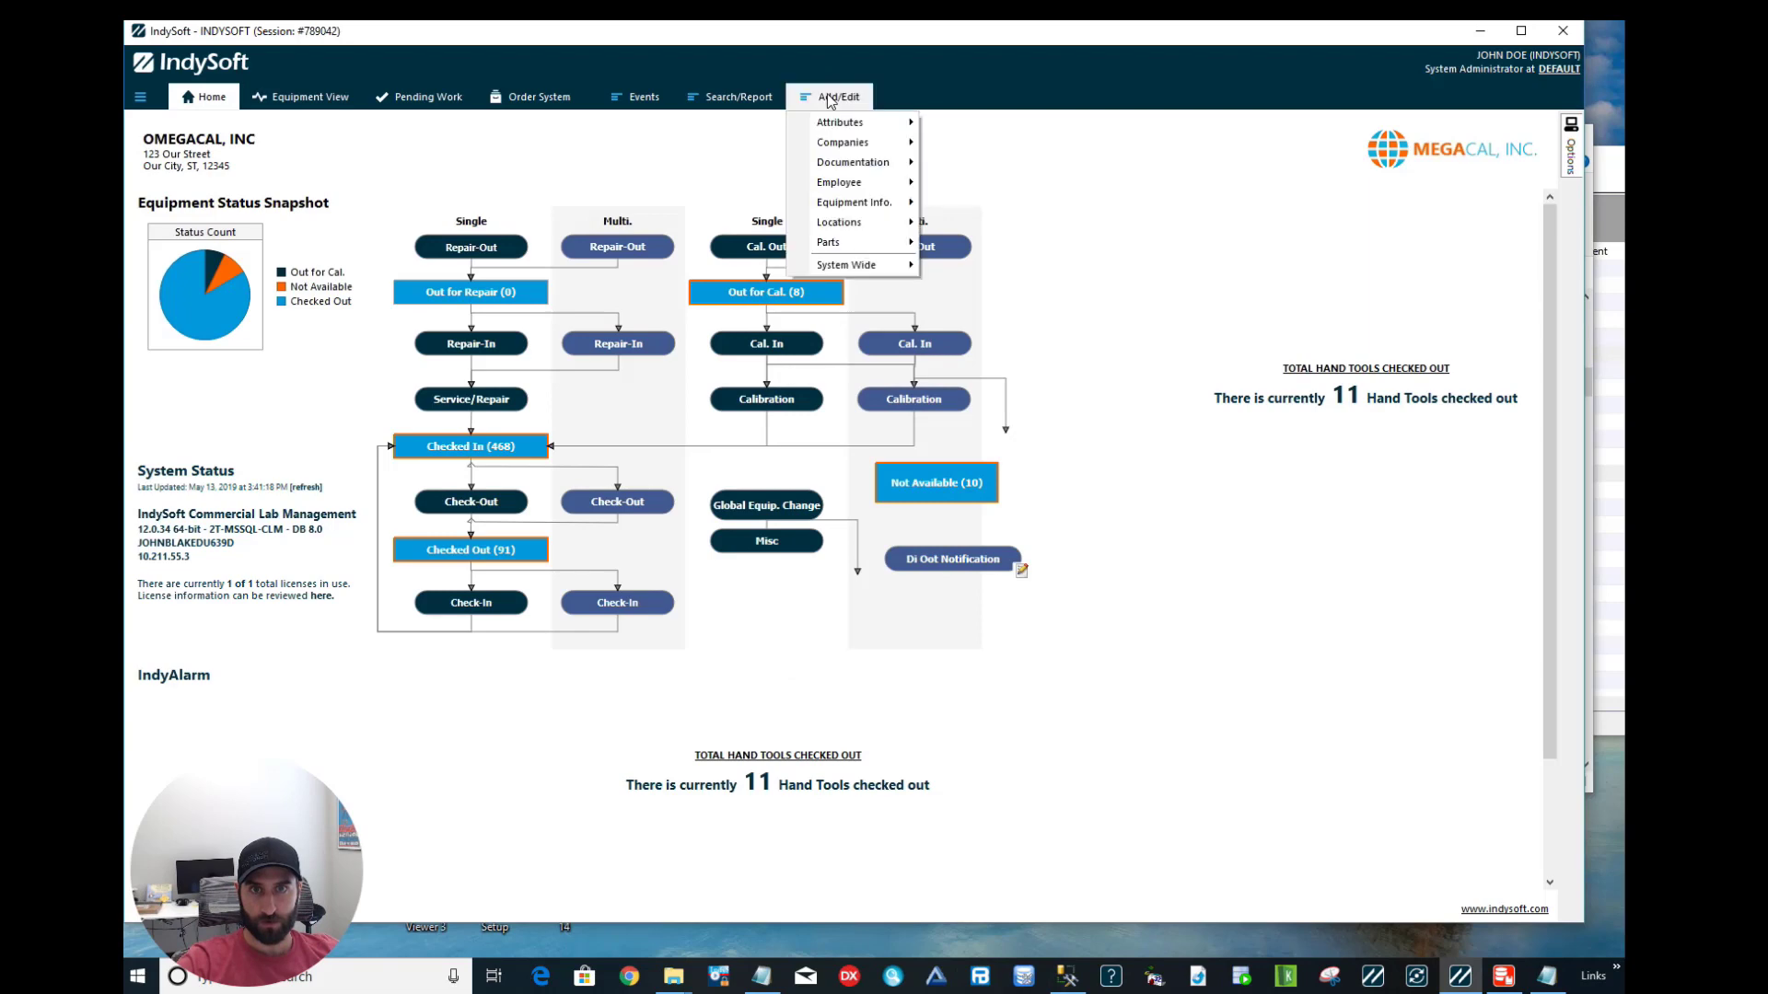
pyautogui.moveTo(865, 242)
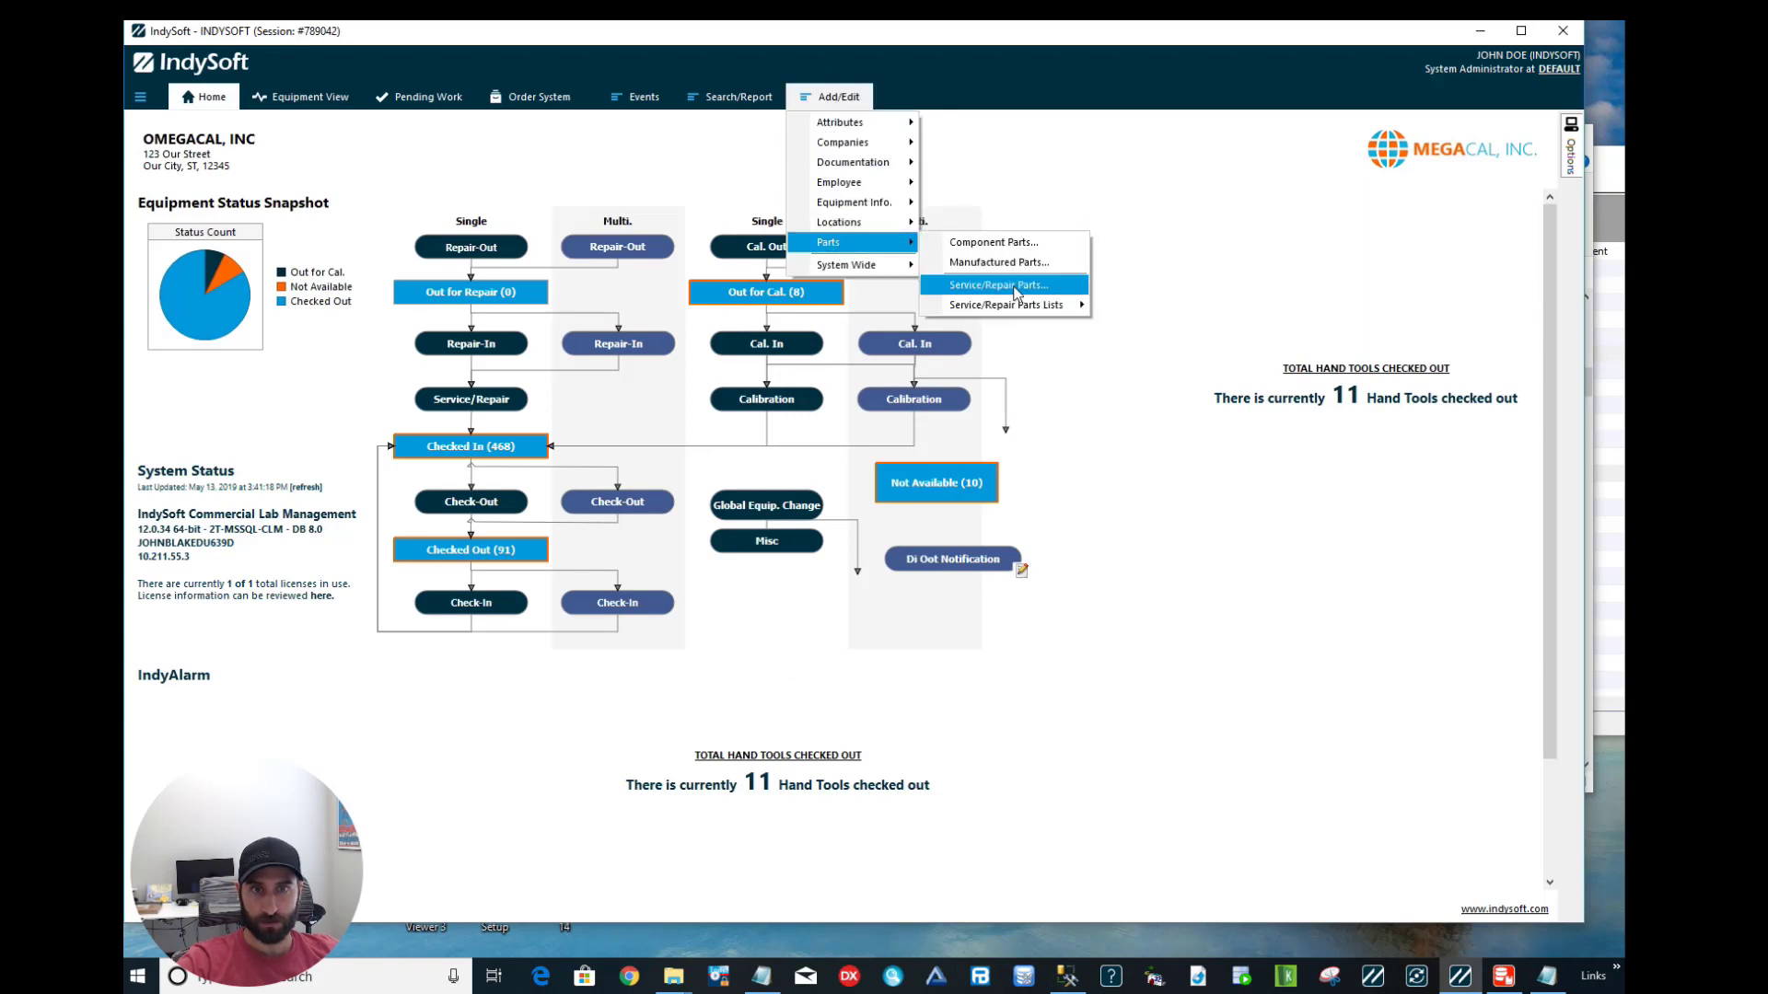
pyautogui.click(1002, 286)
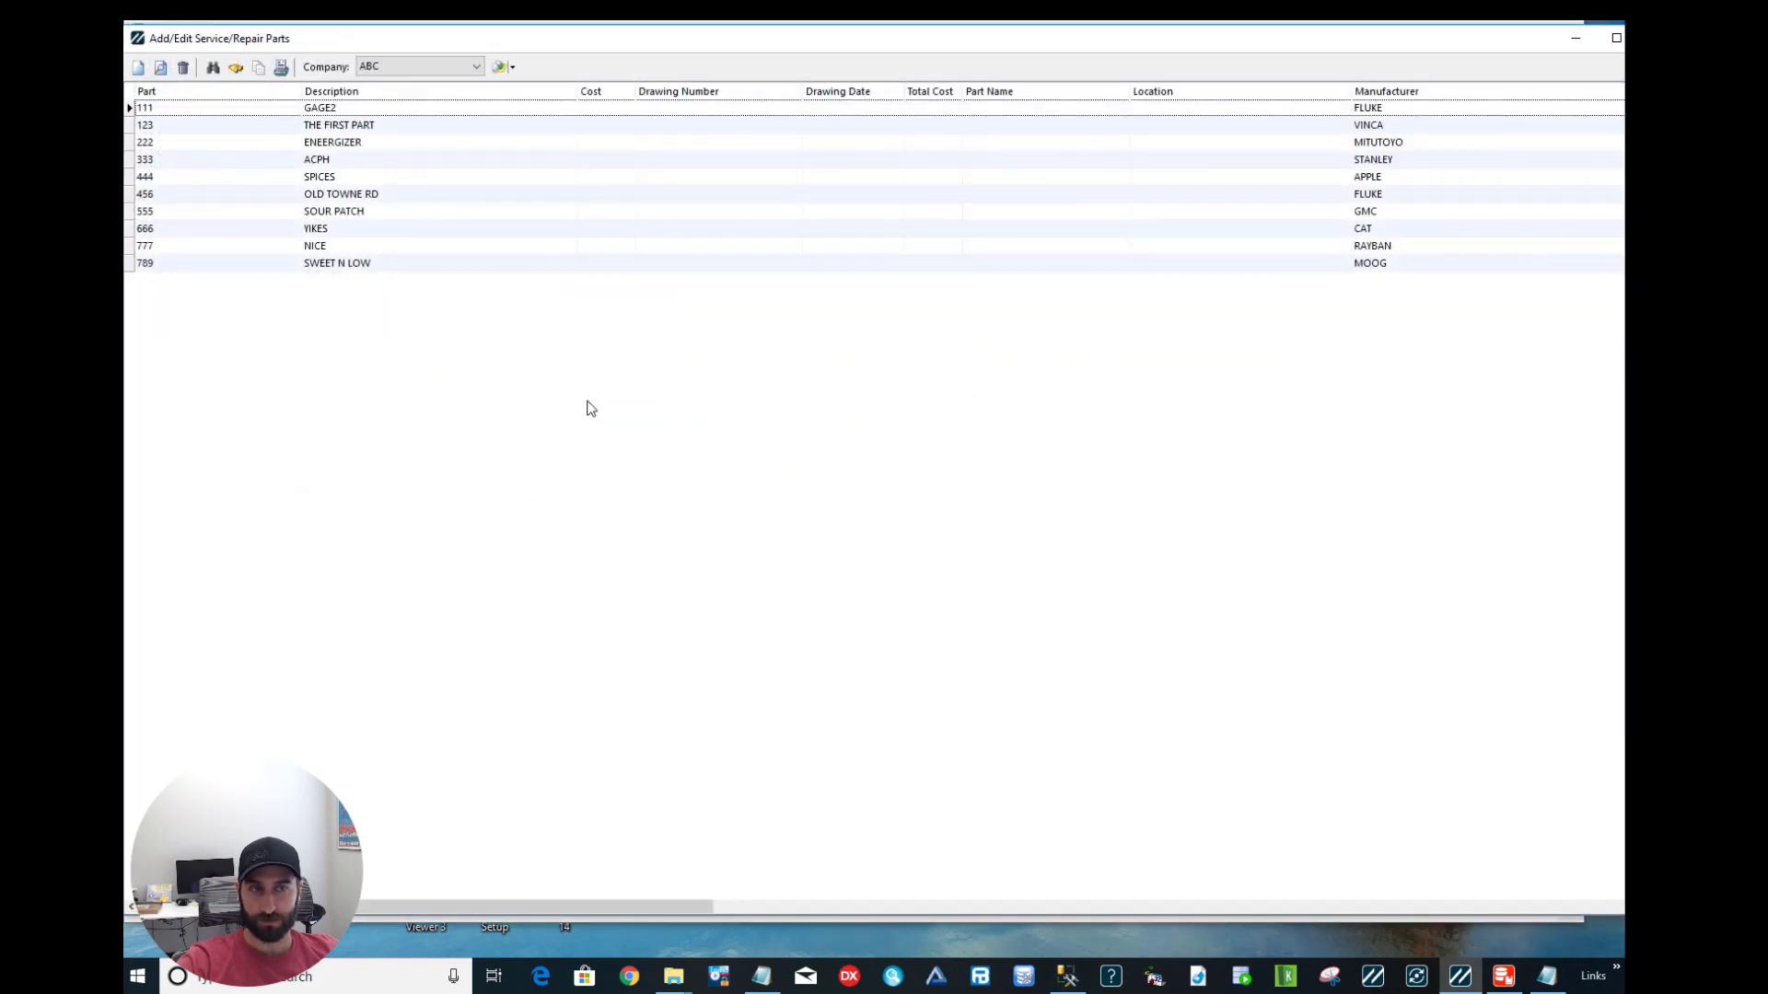